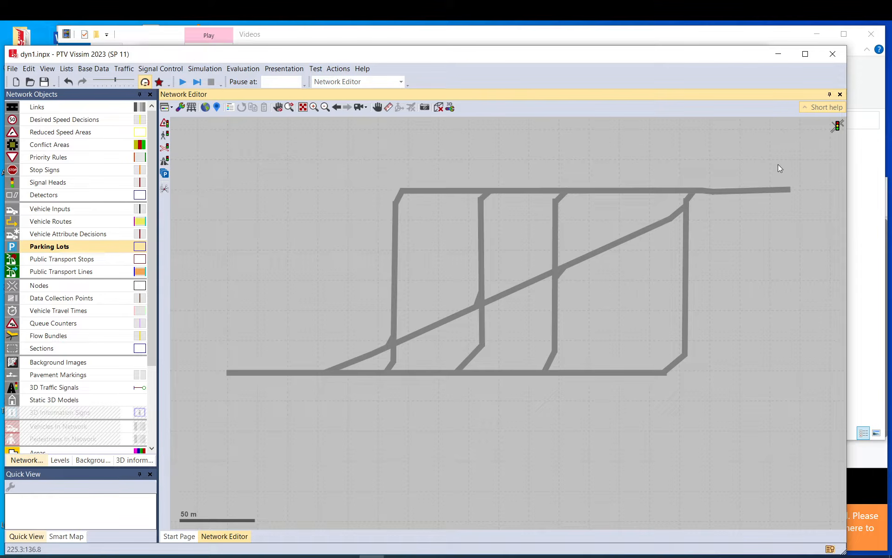
pyautogui.moveTo(813, 168); pyautogui.dragTo(204, 400)
pyautogui.click(203, 399)
pyautogui.click(126, 69)
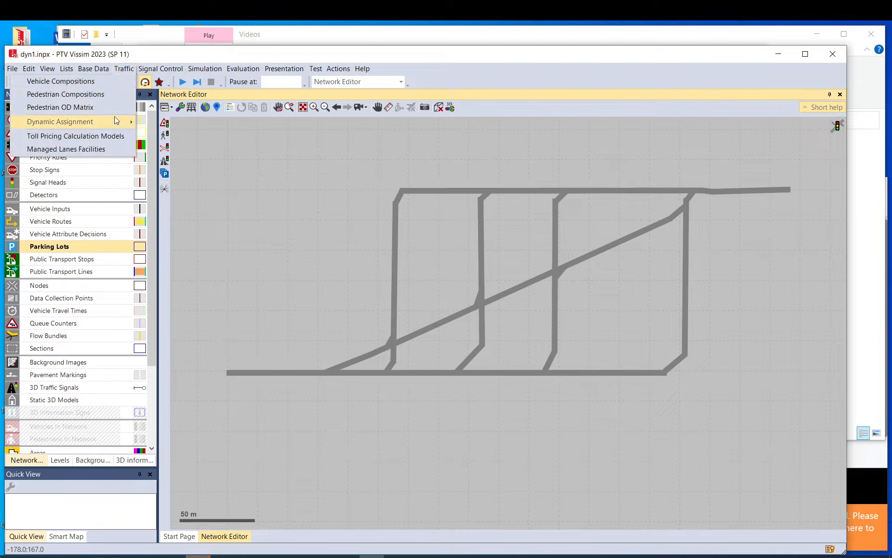
pyautogui.moveTo(114, 123)
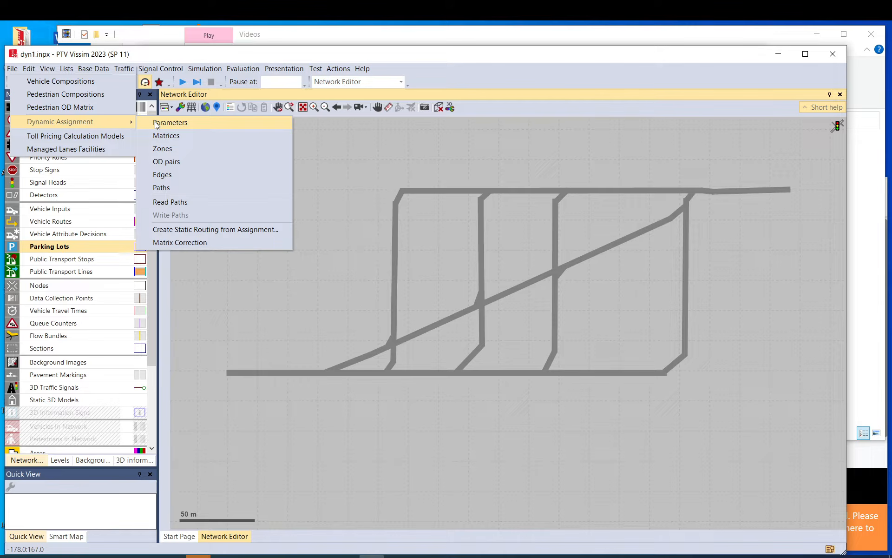
pyautogui.click(325, 158)
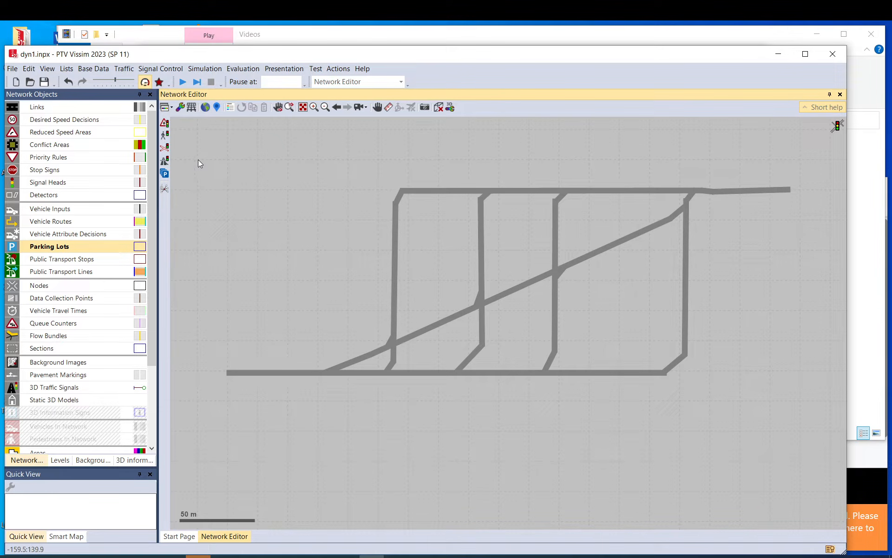
pyautogui.moveTo(198, 159); pyautogui.dragTo(319, 279)
pyautogui.moveTo(810, 158); pyautogui.dragTo(219, 394)
pyautogui.click(218, 394)
# Examine the dynamic assignment parameters for the trip chain file, matrices, and cost and path files, and leave the dialog without changes.
pyautogui.click(122, 70)
pyautogui.moveTo(40, 124)
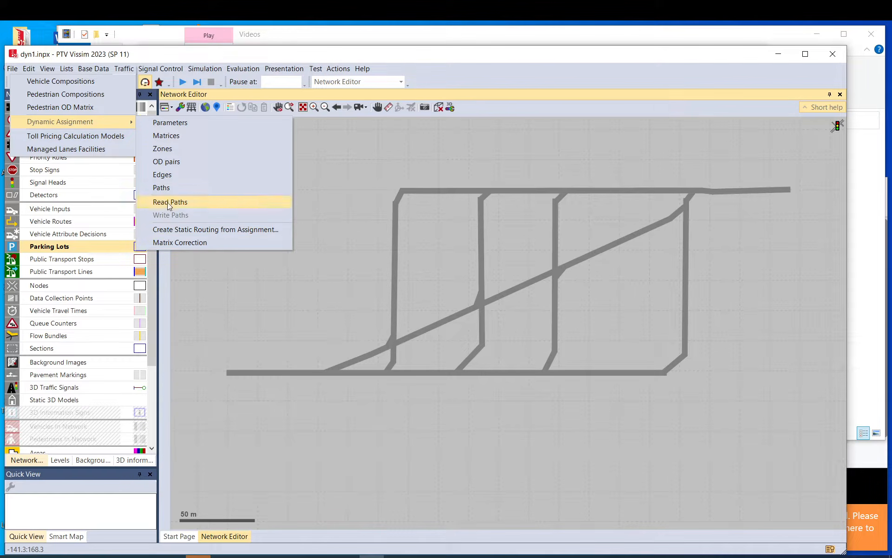
pyautogui.click(178, 124)
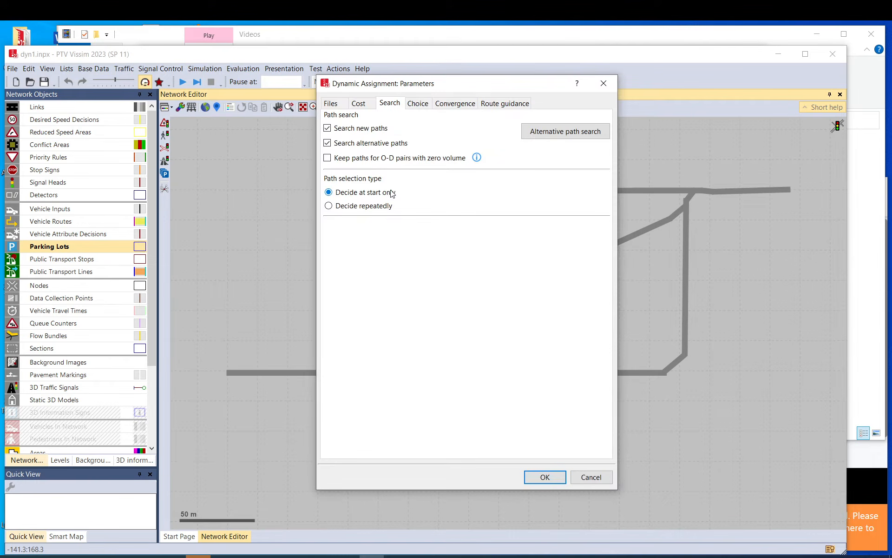
pyautogui.click(339, 103)
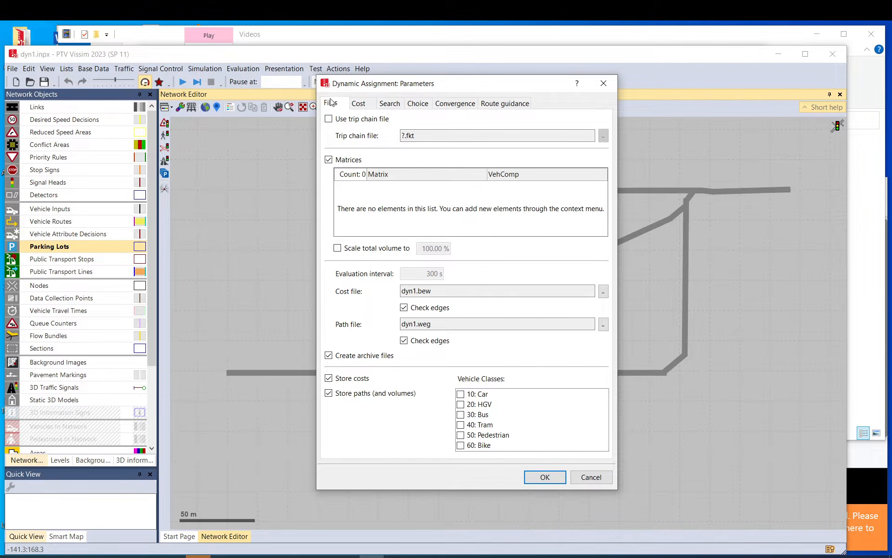
pyautogui.click(334, 162)
pyautogui.click(335, 162)
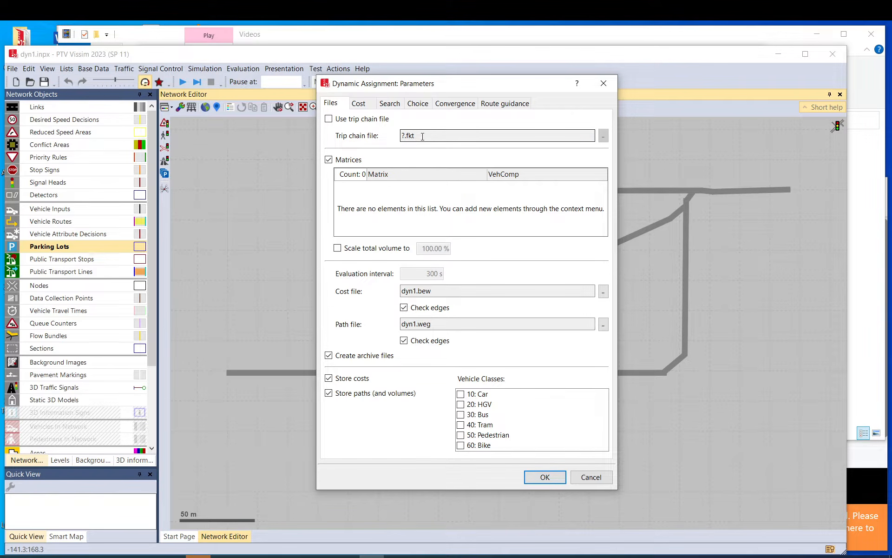
pyautogui.moveTo(422, 136); pyautogui.dragTo(397, 134)
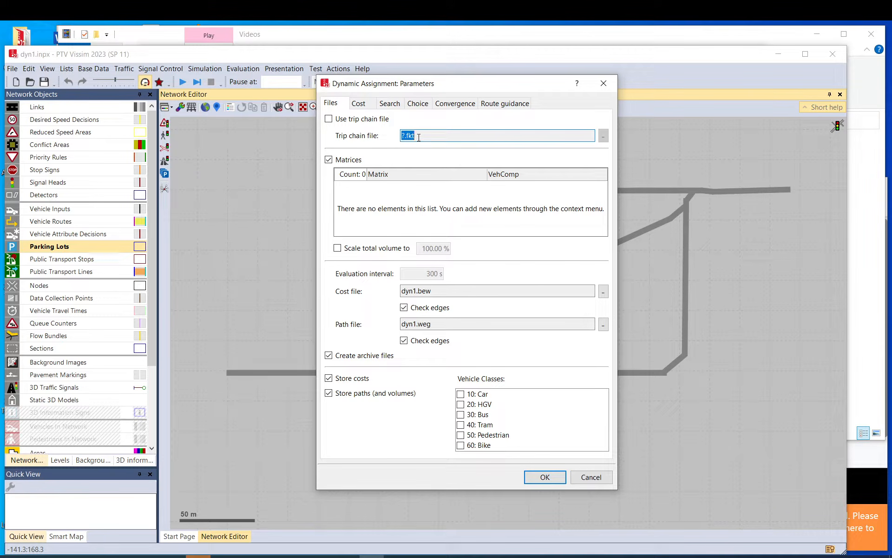
pyautogui.moveTo(418, 138)
pyautogui.mouseDown()
pyautogui.moveTo(403, 136)
pyautogui.moveTo(424, 136)
pyautogui.moveTo(412, 135)
pyautogui.mouseUp()
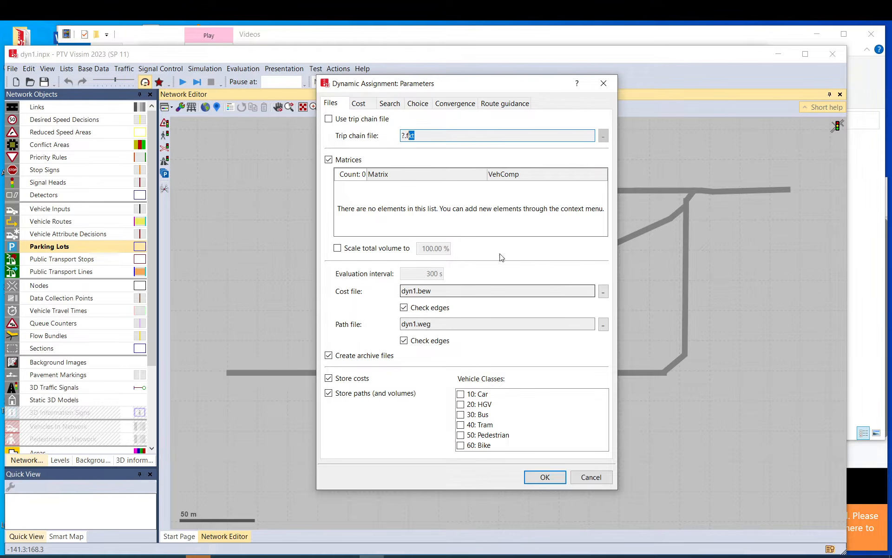
pyautogui.click(583, 475)
# Open the dynamic assignment matrices list and add a new origin-destination matrix.
pyautogui.click(120, 70)
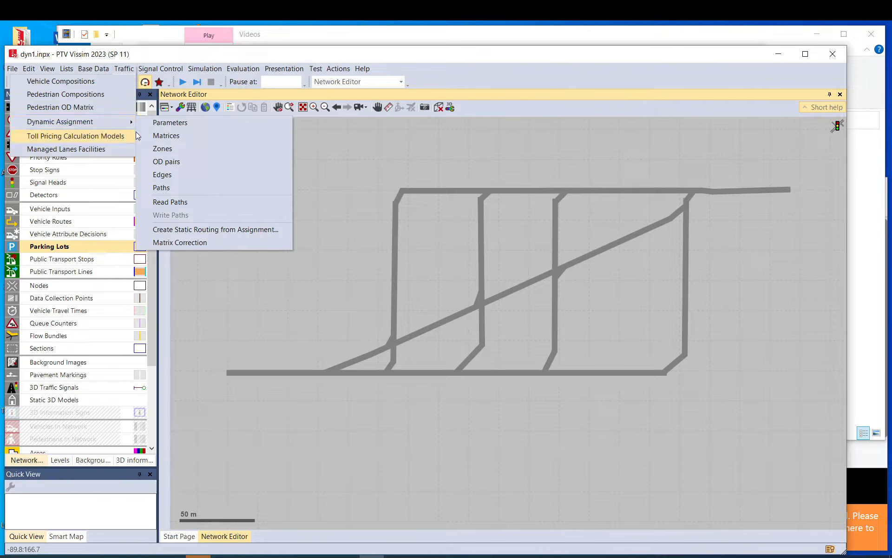
pyautogui.click(171, 136)
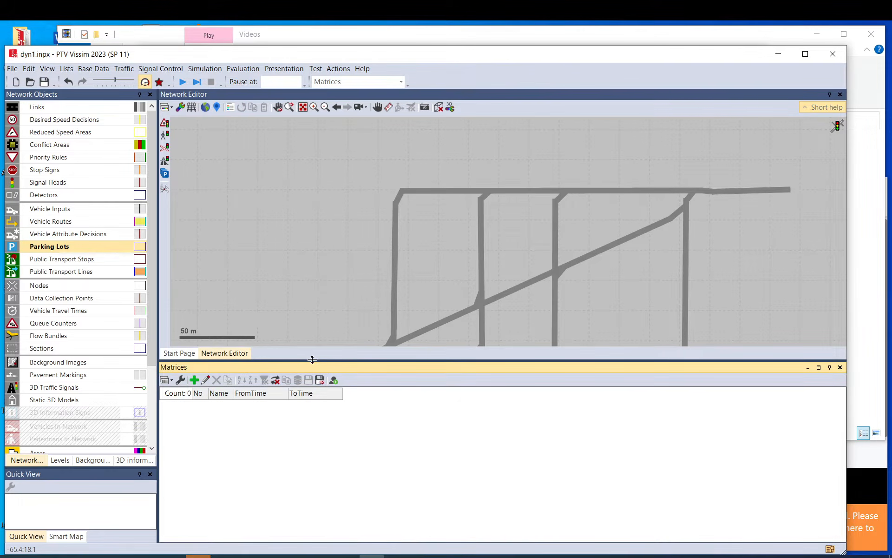
pyautogui.moveTo(315, 361); pyautogui.dragTo(312, 401)
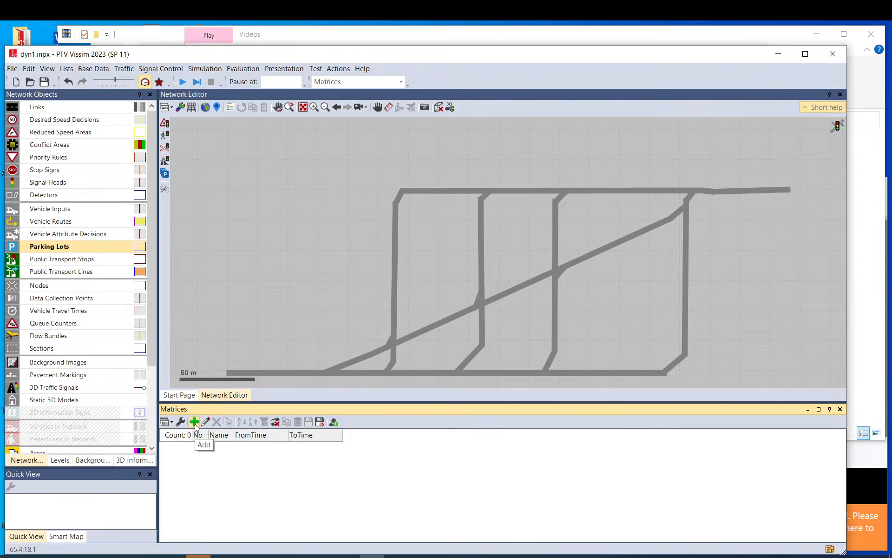
pyautogui.click(194, 422)
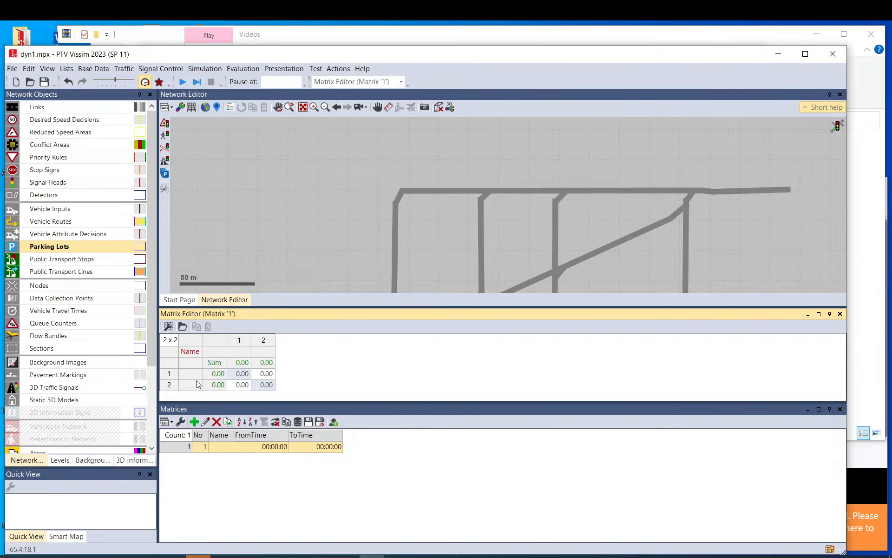
pyautogui.moveTo(302, 235); pyautogui.dragTo(281, 153)
pyautogui.scroll(-1, 284, 168)
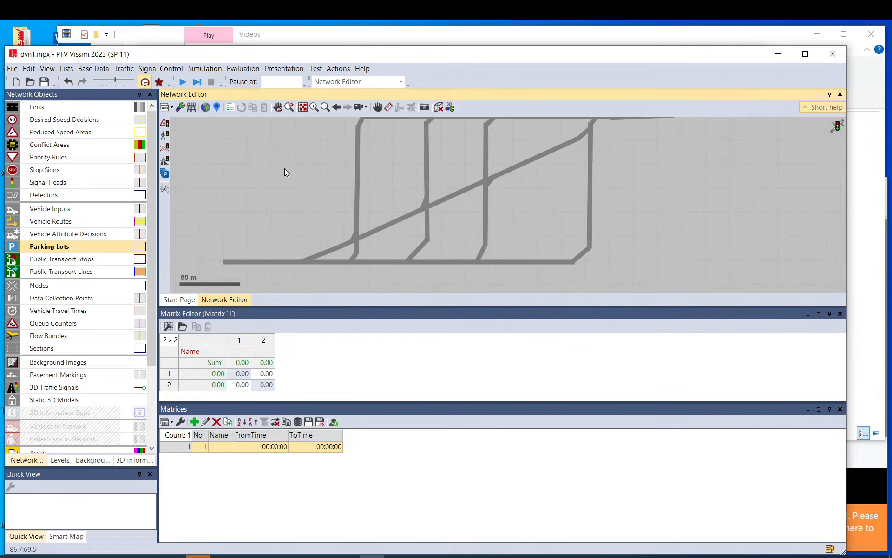
# Try adding a third zone in the dynamic assignment zones list, and delete it again.
pyautogui.click(124, 68)
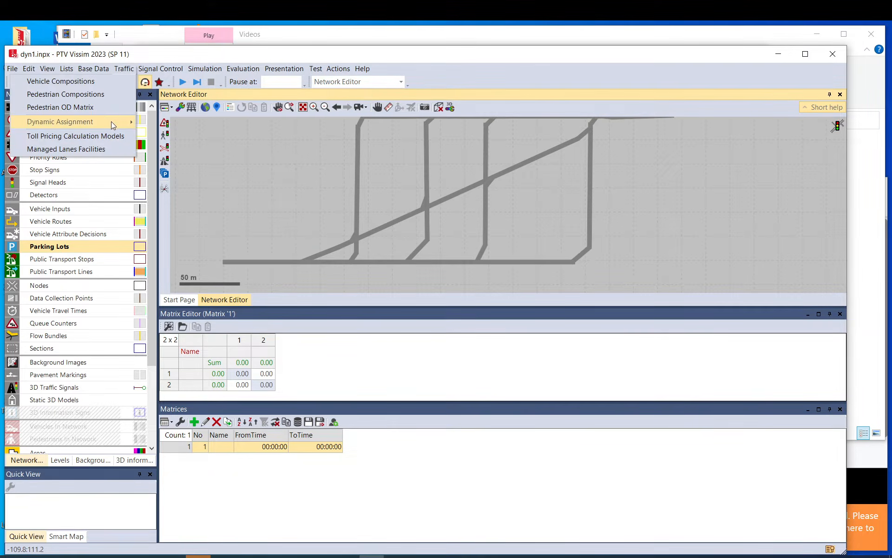
pyautogui.moveTo(110, 122)
pyautogui.click(161, 149)
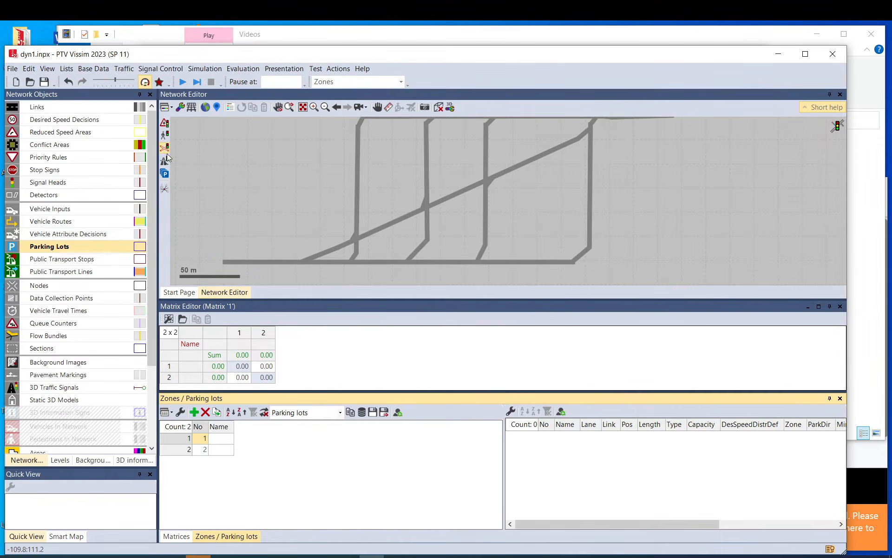
pyautogui.click(205, 449)
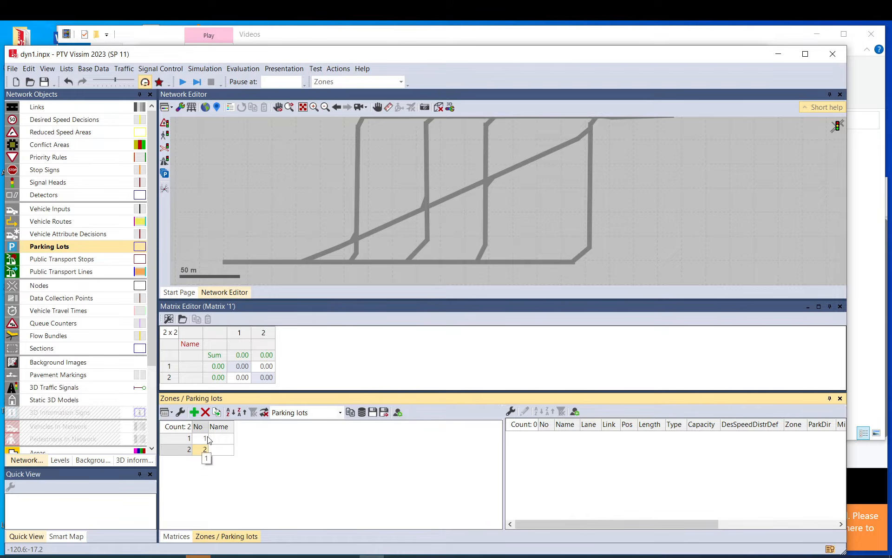
pyautogui.click(194, 412)
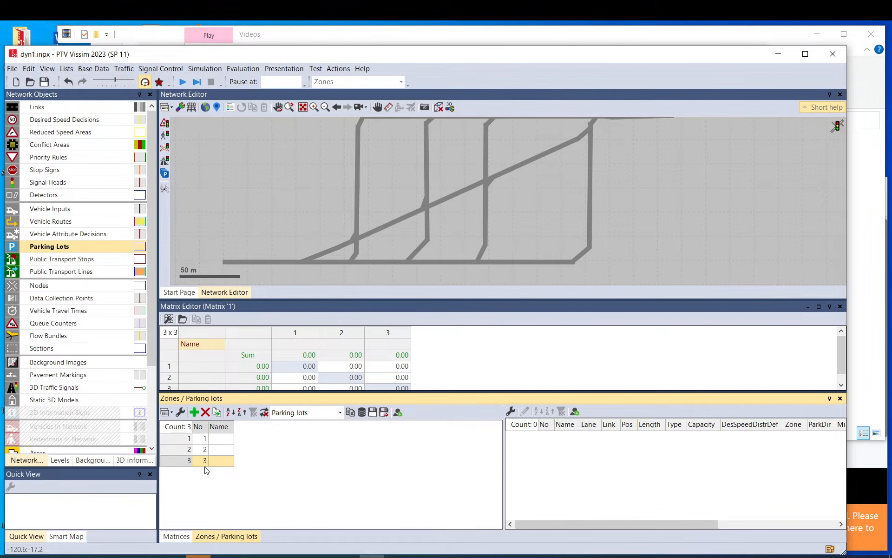
pyautogui.click(206, 412)
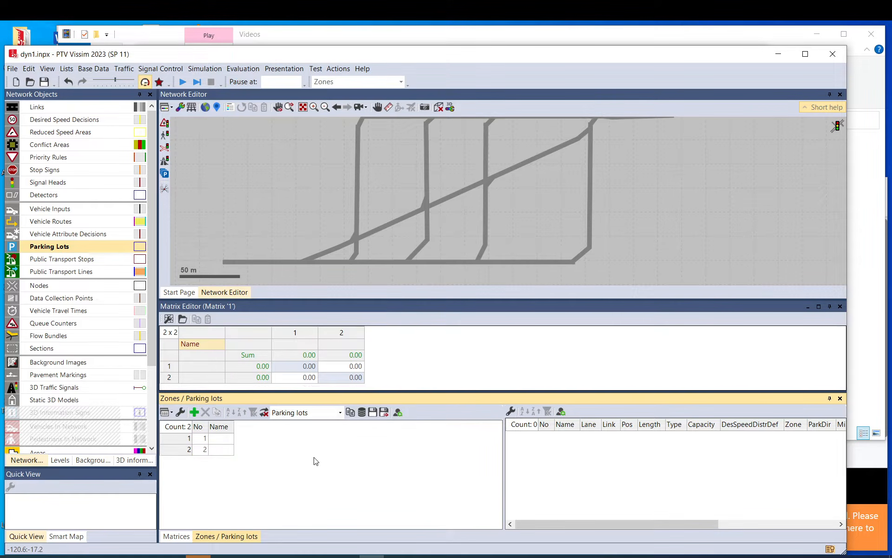
pyautogui.click(840, 398)
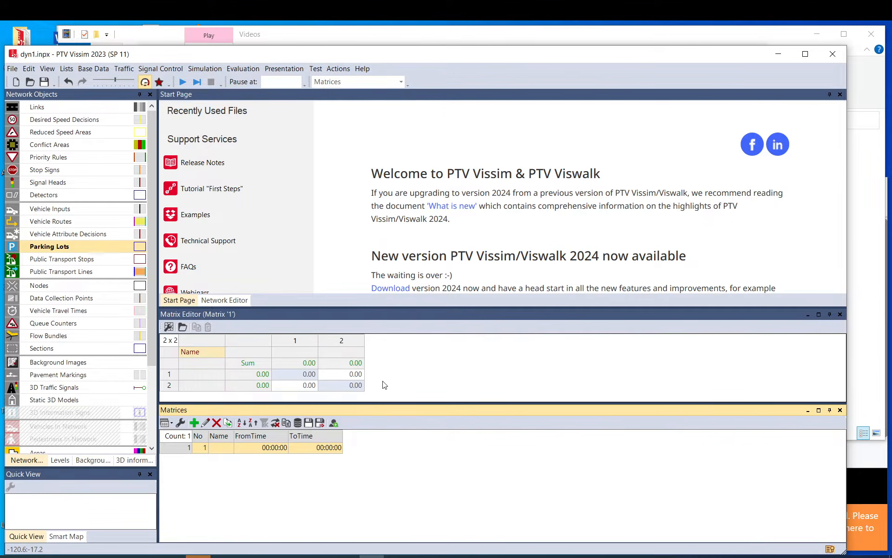
# Set the demand from zone 1 to zone 2 in the matrix to 200.
pyautogui.click(223, 300)
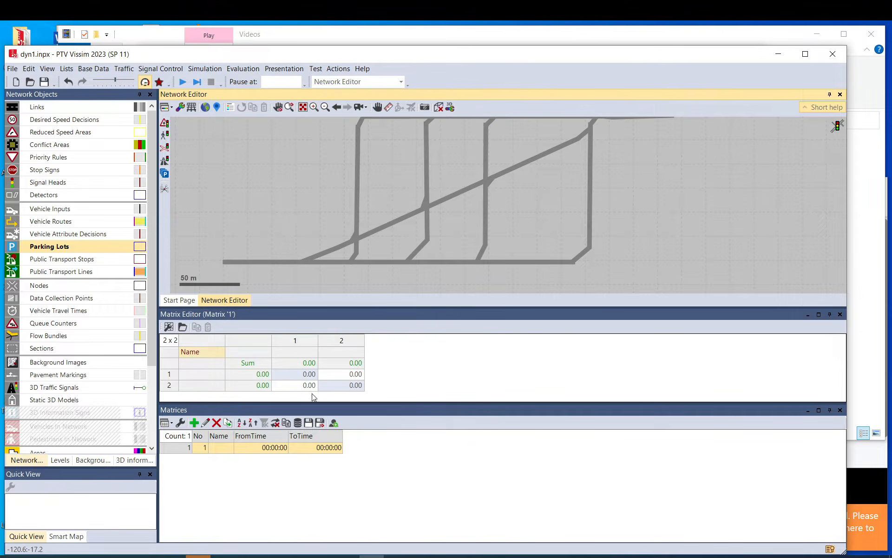
pyautogui.click(355, 376)
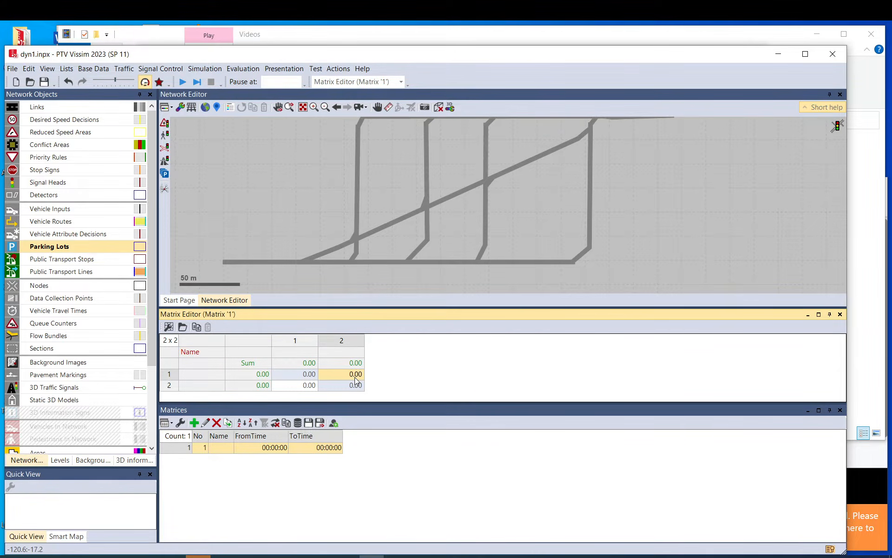
pyautogui.write('200')
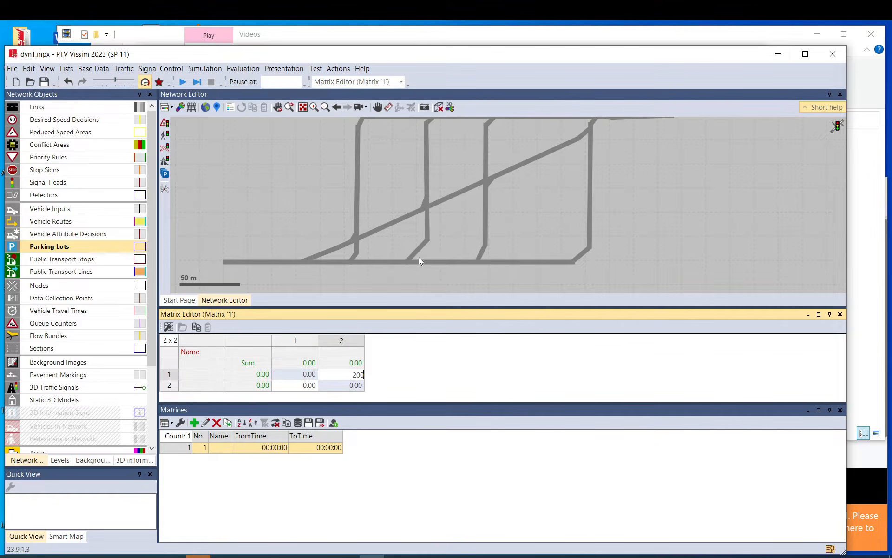
pyautogui.click(330, 274)
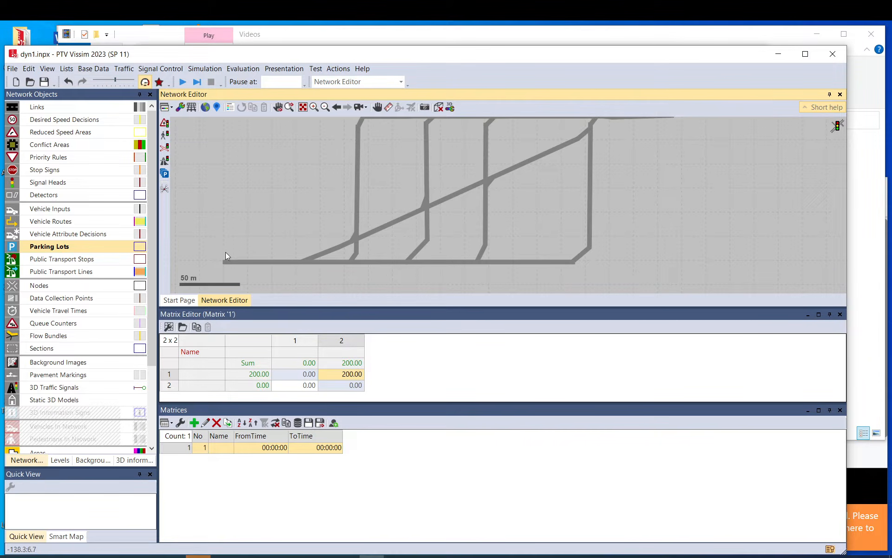
# Place a parking lot about 7.3 m long on link 1, about 9.1 m from the link's start.
pyautogui.moveTo(268, 210); pyautogui.dragTo(259, 225)
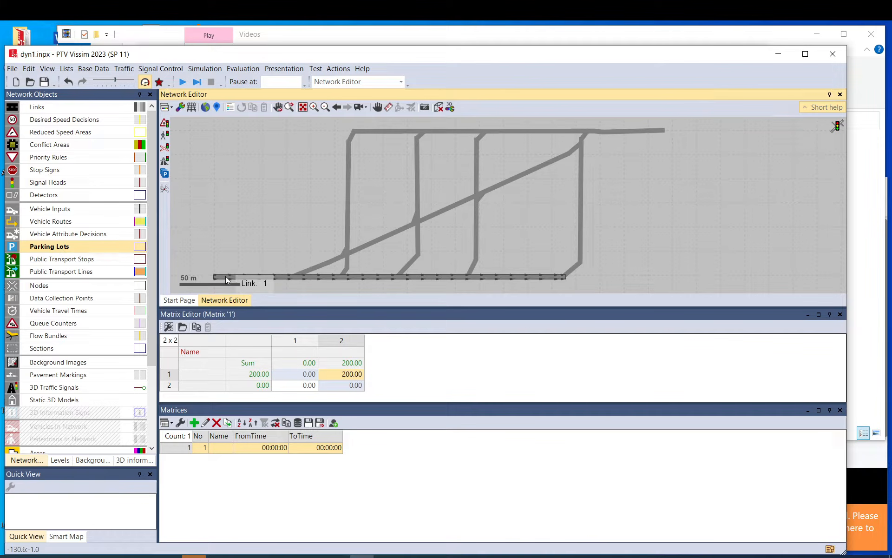
pyautogui.click(67, 249)
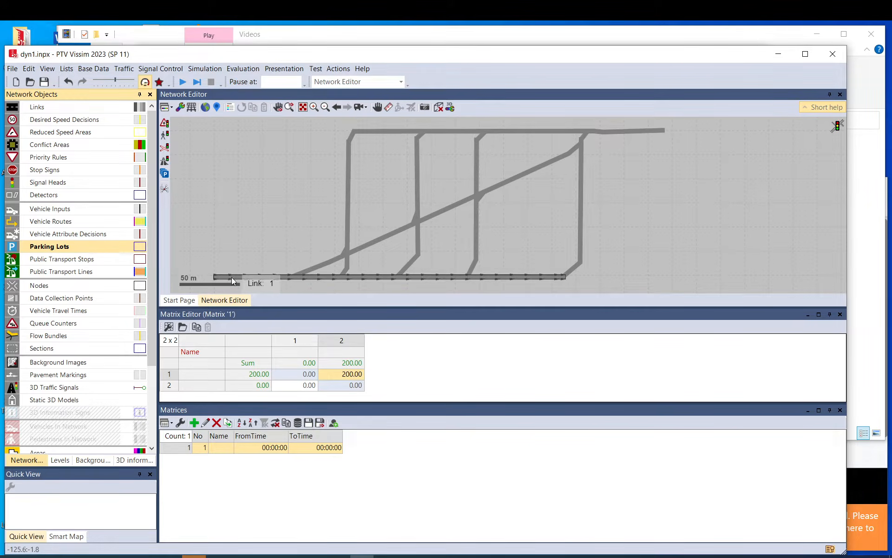
pyautogui.click(217, 278)
pyautogui.moveTo(225, 278); pyautogui.dragTo(234, 278)
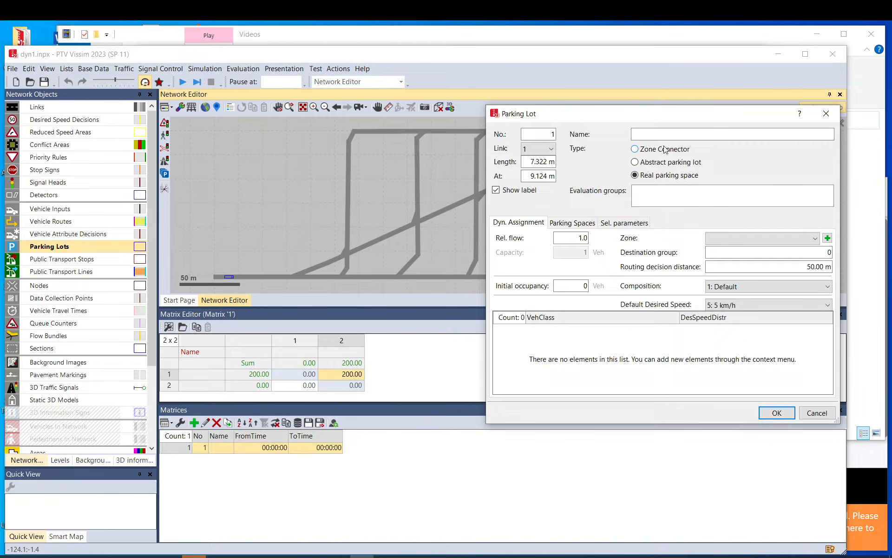
# Make the parking lot on link 1 a Zone Connector and assign it to zone 1.
pyautogui.click(762, 239)
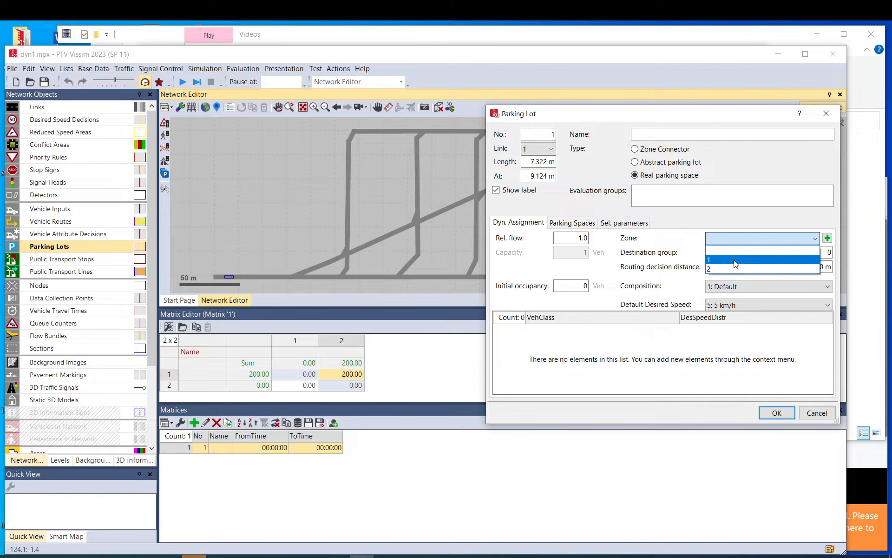
pyautogui.click(642, 184)
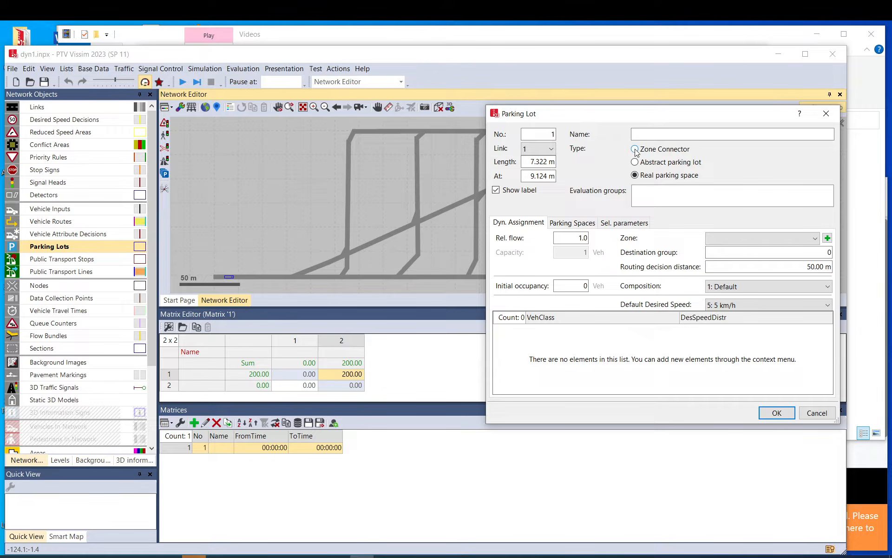
pyautogui.click(635, 150)
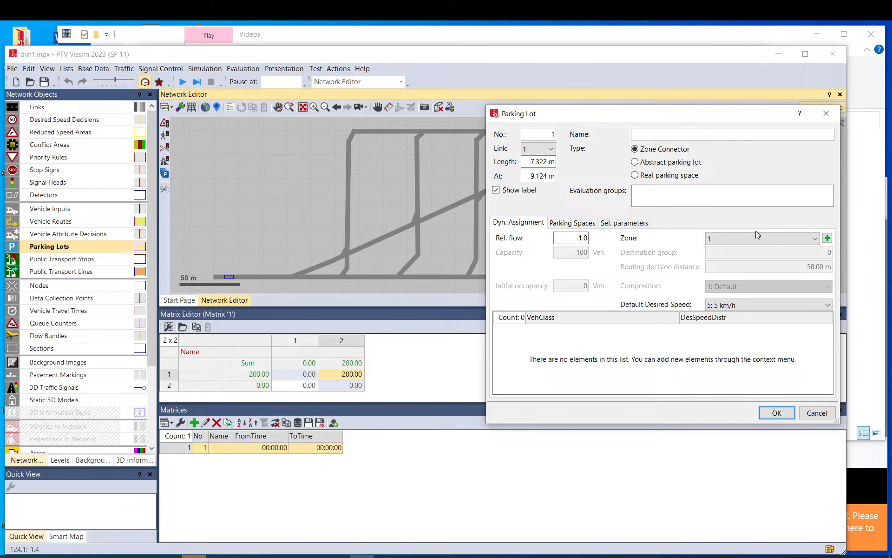
pyautogui.click(711, 238)
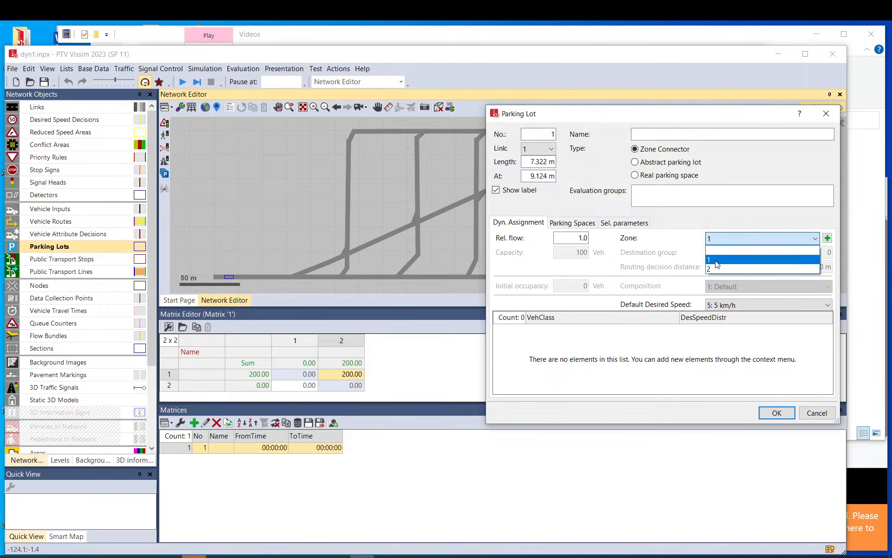
pyautogui.click(716, 261)
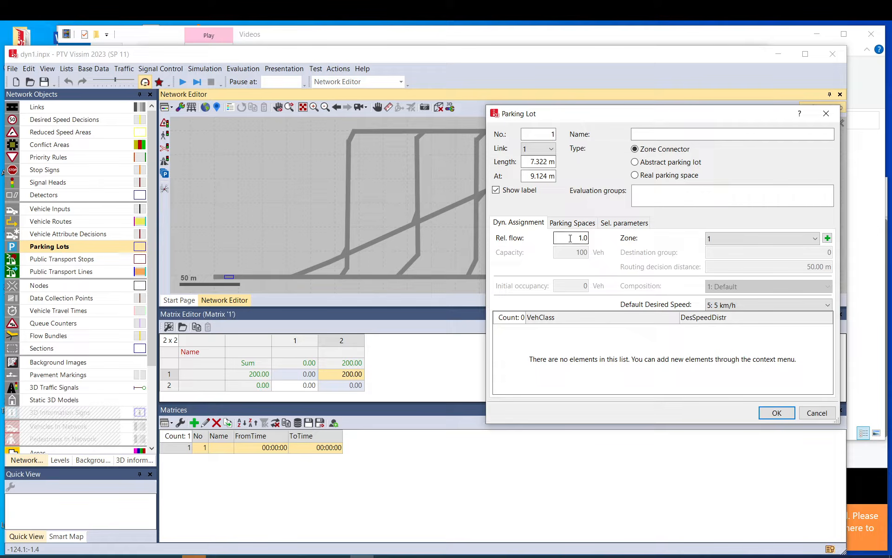
# Set the default desired speed of the parking lot on link 1 to 30 km/h and accept its settings.
pyautogui.doubleClick(586, 238)
pyautogui.click(579, 239)
pyautogui.moveTo(572, 238); pyautogui.dragTo(601, 239)
pyautogui.click(728, 305)
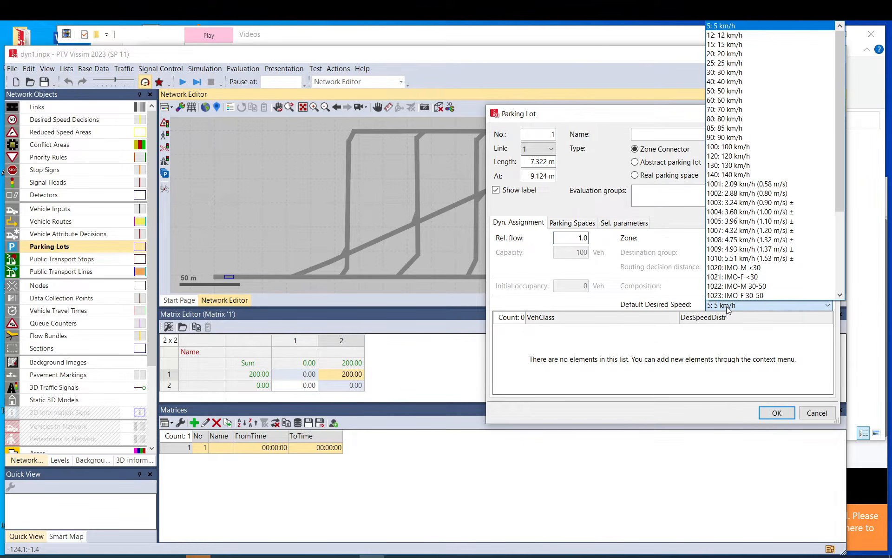
pyautogui.click(718, 308)
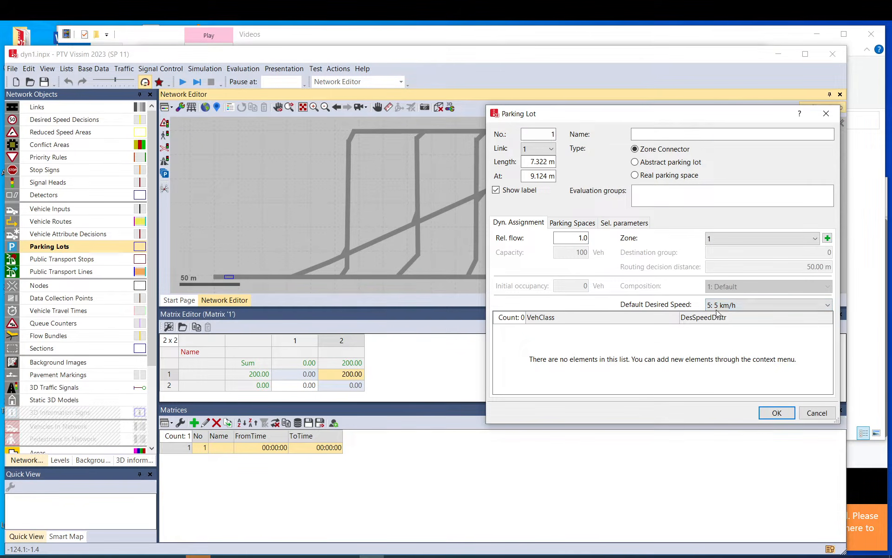
pyautogui.click(730, 309)
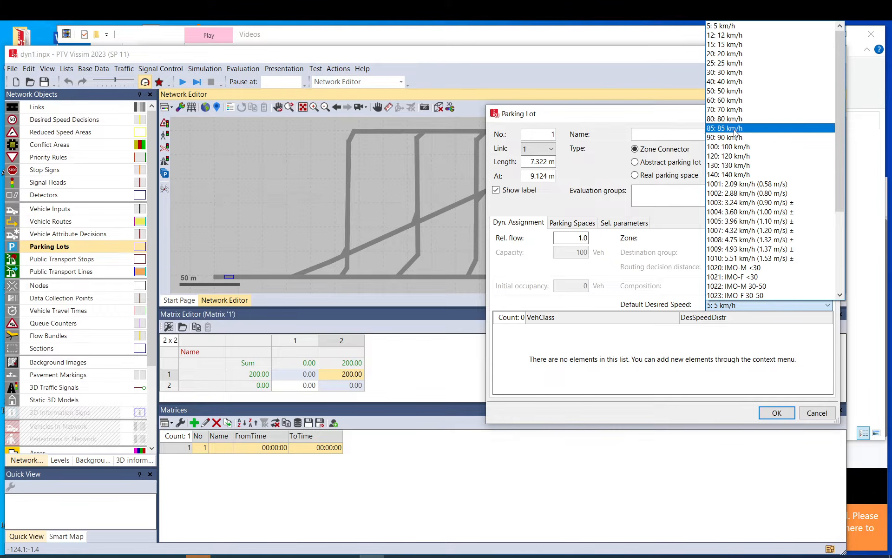
pyautogui.click(728, 72)
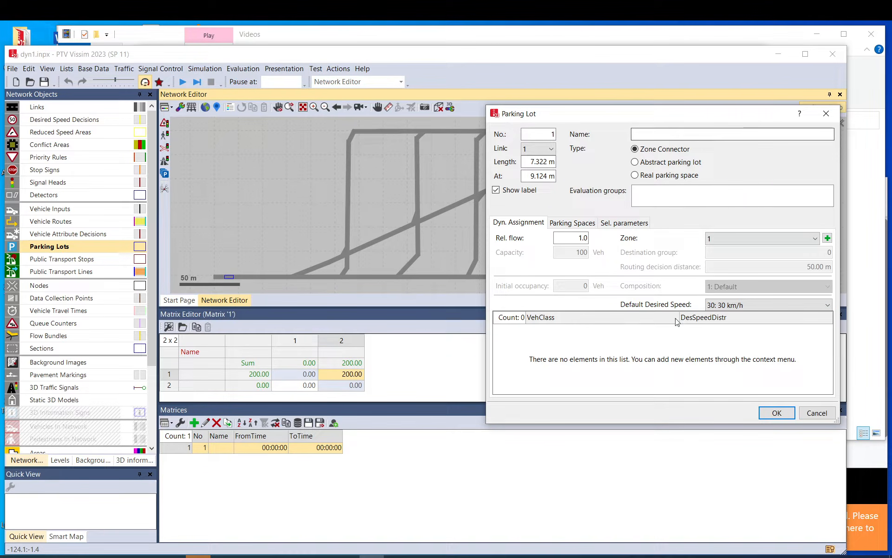
pyautogui.click(776, 412)
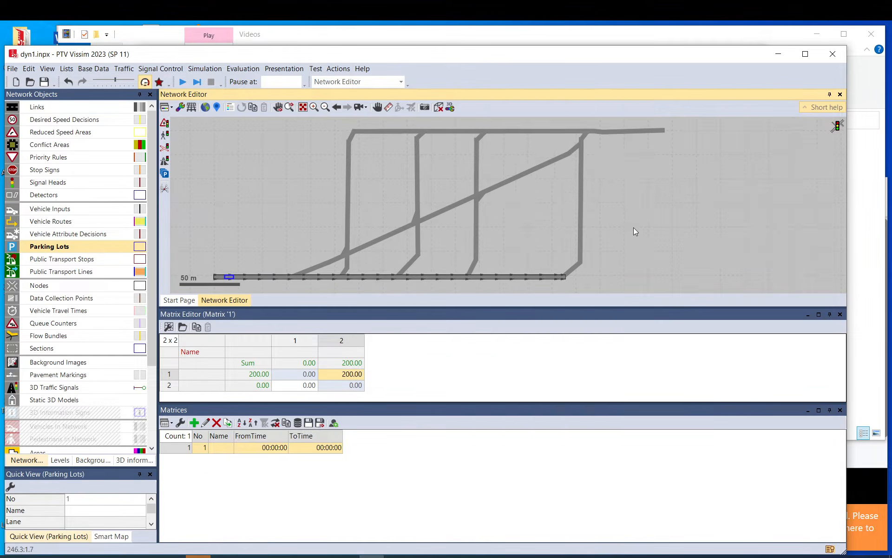
# Examine the vehicle types, desired speeds and relative flows of the Default vehicle composition.
pyautogui.click(124, 68)
pyautogui.click(60, 80)
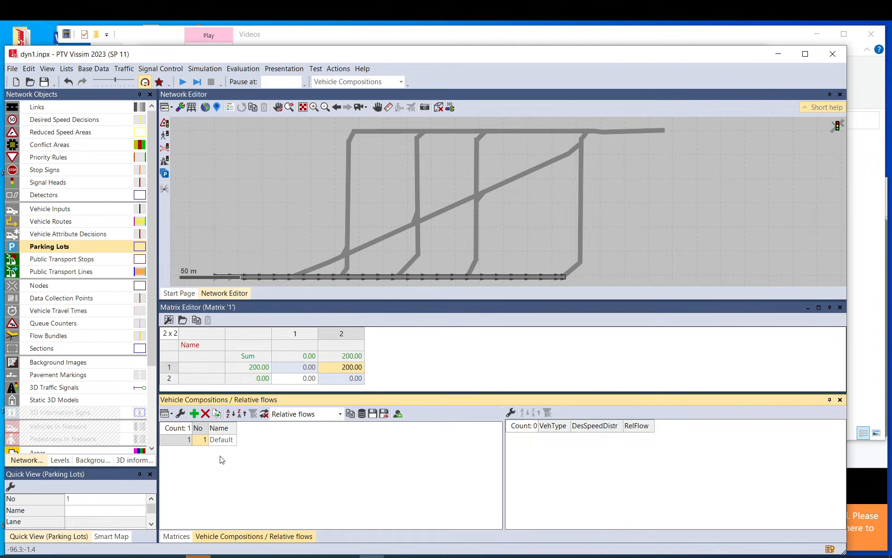
pyautogui.click(191, 440)
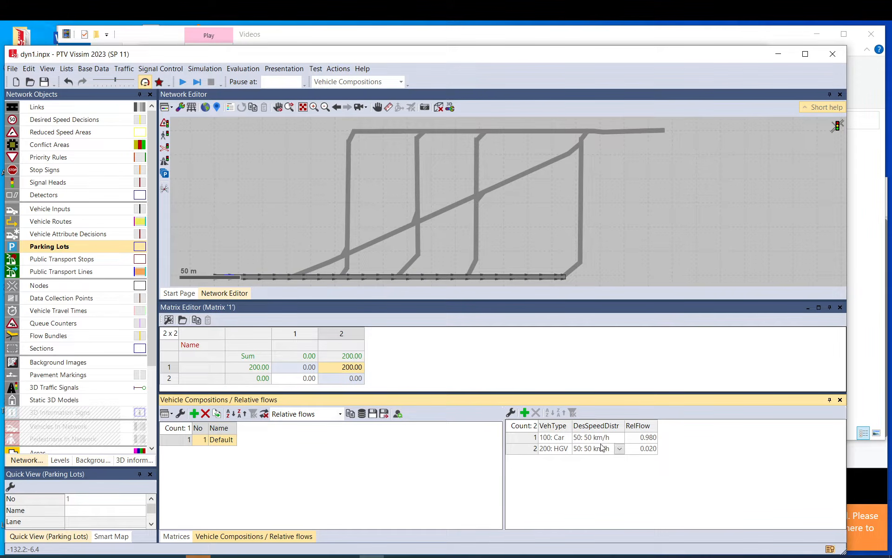
pyautogui.click(127, 72)
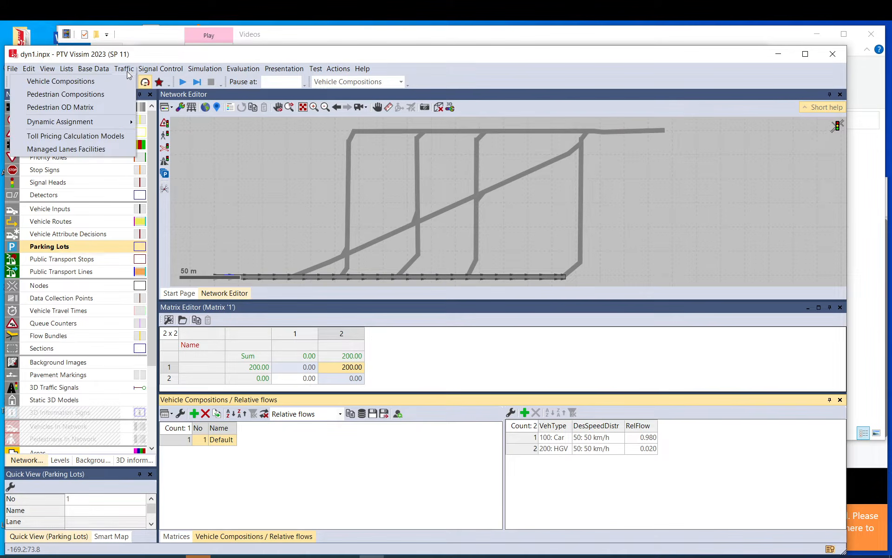
# Reopen the parking lot on link 1 to review its attributes, and close it again.
pyautogui.click(235, 251)
pyautogui.moveTo(239, 258); pyautogui.dragTo(251, 230)
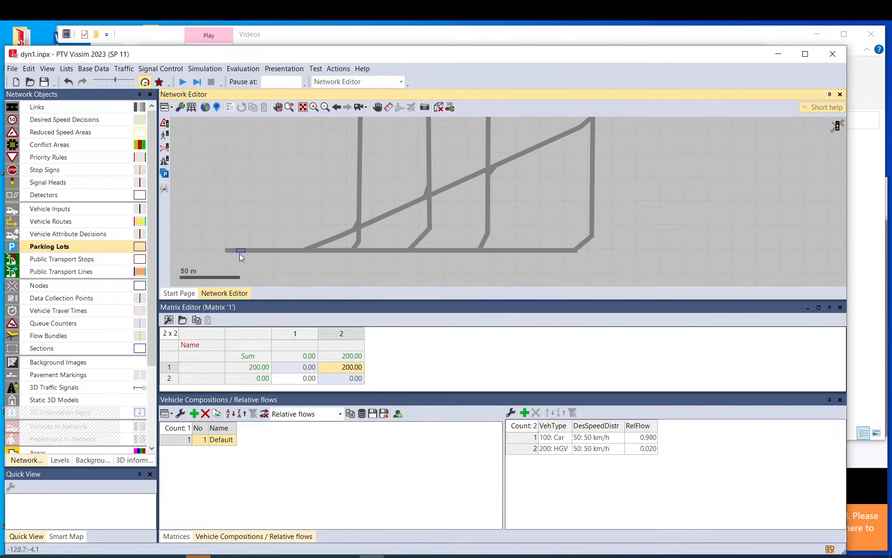
pyautogui.doubleClick(240, 251)
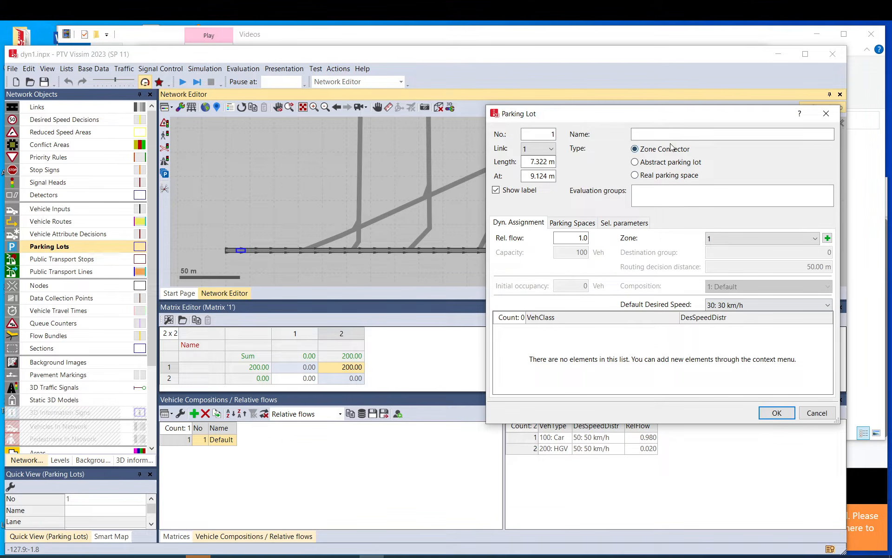
pyautogui.click(689, 134)
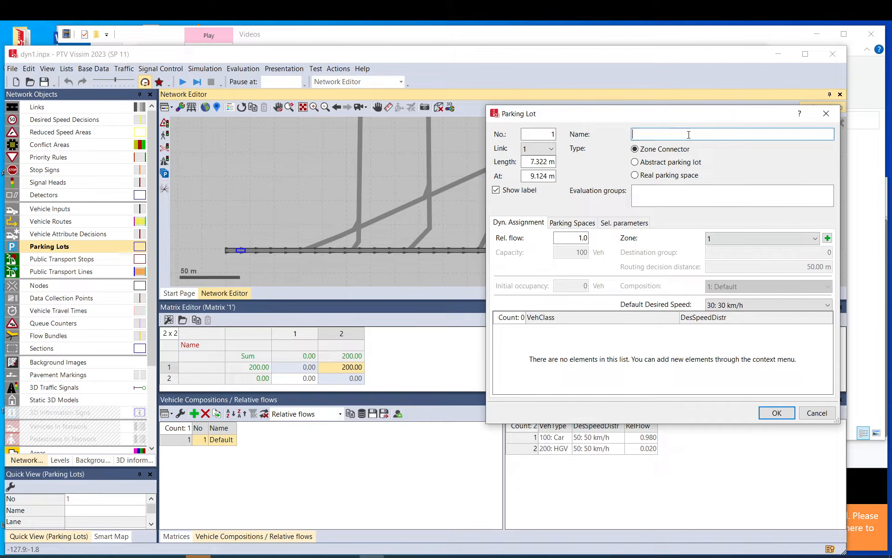
pyautogui.click(774, 414)
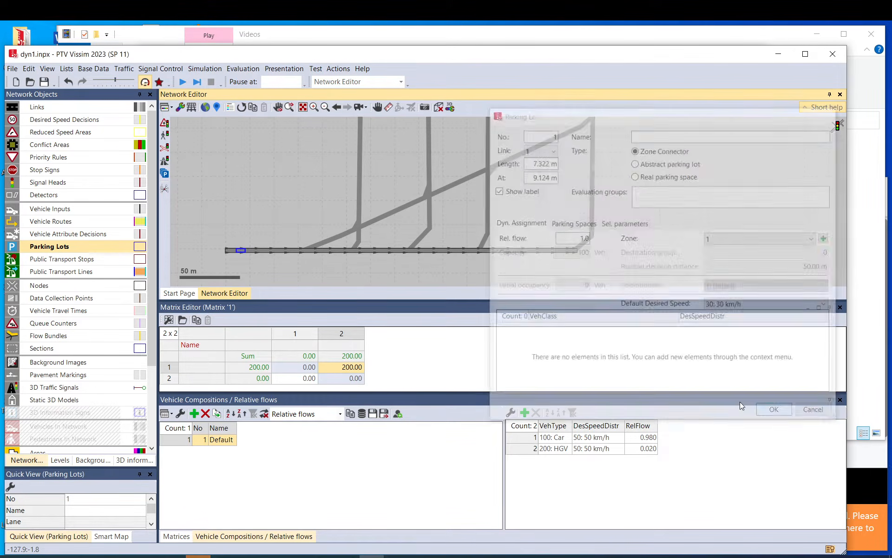
# Place a parking lot about 8.6 m long near the end of link 7, about 36.6 m from the link's start.
pyautogui.moveTo(666, 203); pyautogui.dragTo(609, 280)
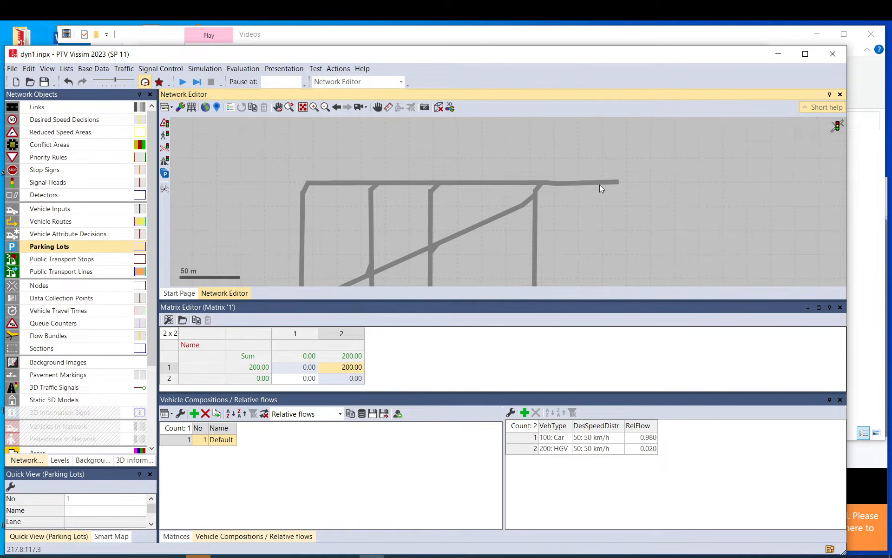
pyautogui.moveTo(601, 183); pyautogui.dragTo(610, 182)
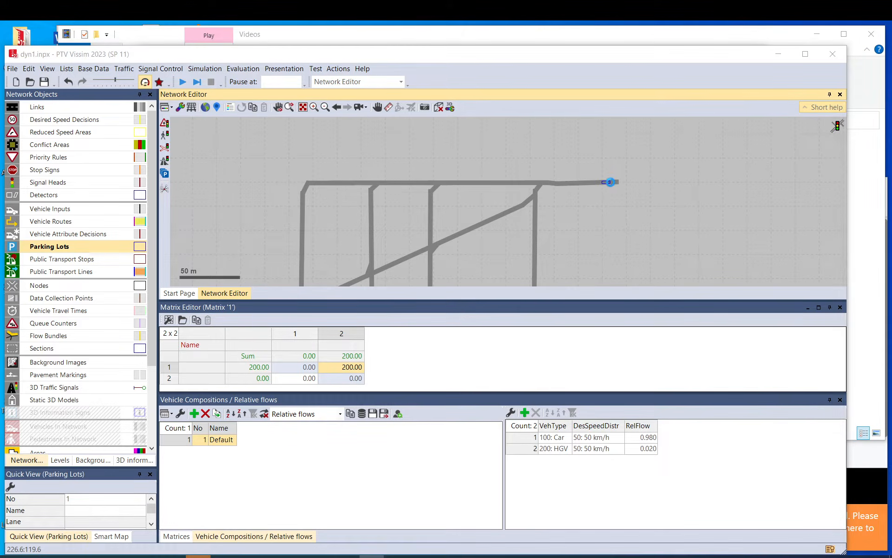
pyautogui.click(775, 414)
pyautogui.scroll(4, 607, 181)
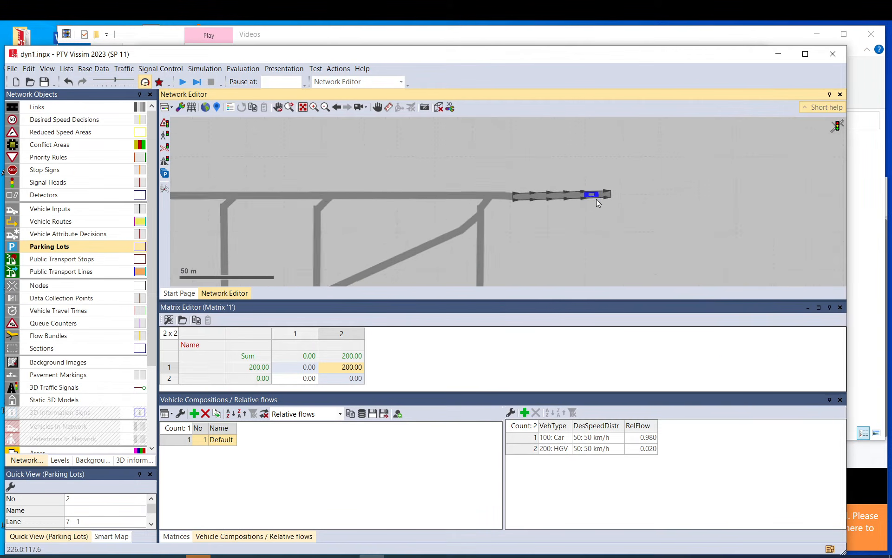
pyautogui.moveTo(585, 187)
pyautogui.mouseDown()
pyautogui.moveTo(514, 187)
pyautogui.moveTo(578, 190)
pyautogui.mouseUp()
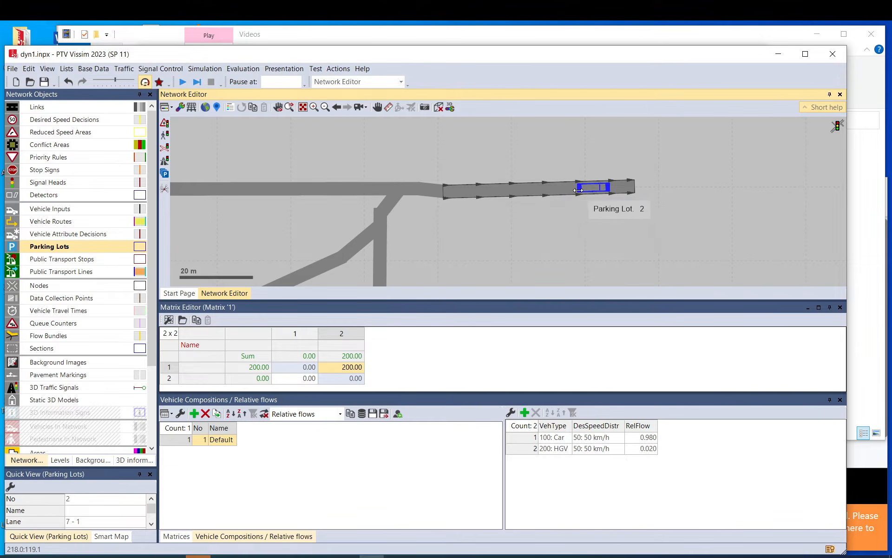
pyautogui.scroll(2, 590, 191)
# Change the type of the parking lot on link 7 to Zone Connector, keeping the lot in view.
pyautogui.doubleClick(581, 192)
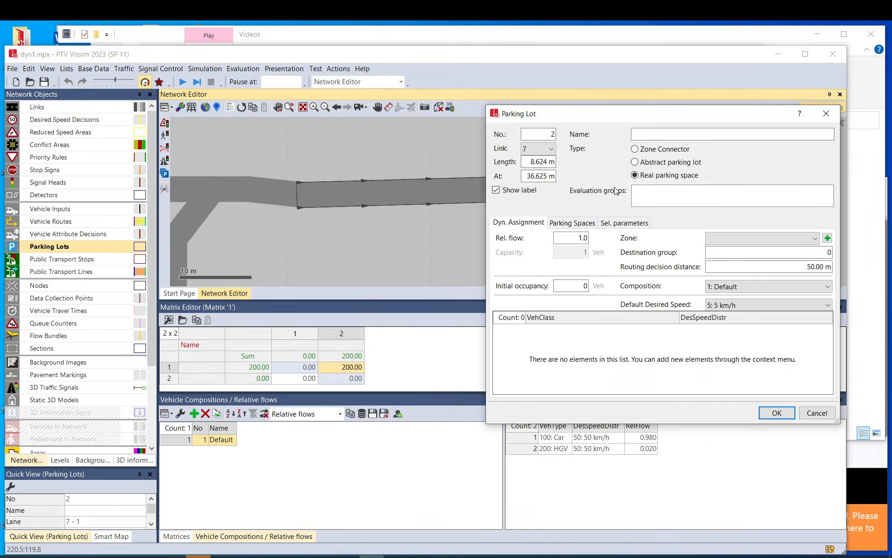
pyautogui.click(649, 151)
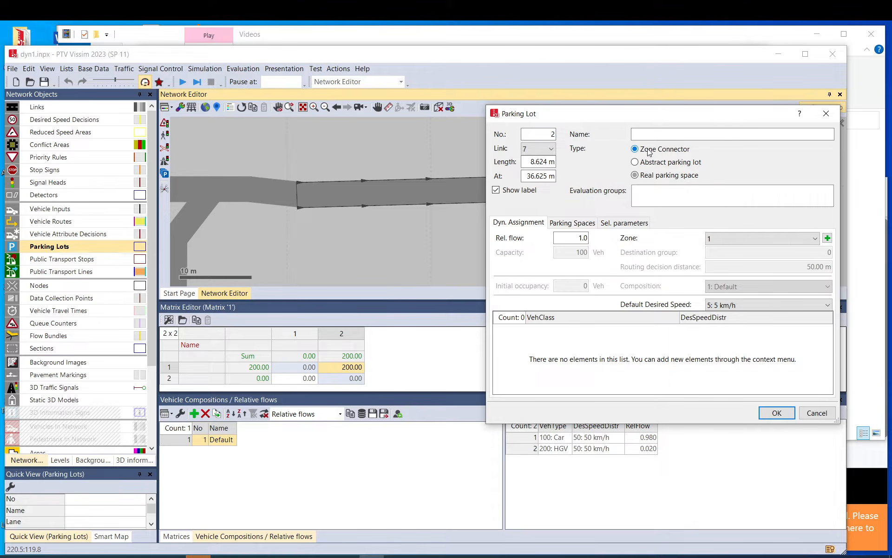
pyautogui.moveTo(632, 115); pyautogui.dragTo(195, 166)
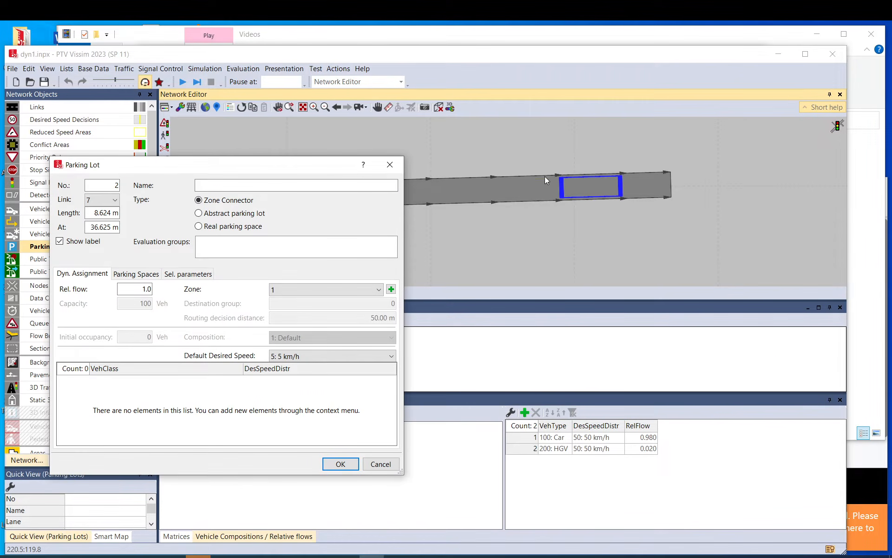
# Compare Real parking space and Zone Connector as the type of the link 7 parking lot, ending on Zone Connector.
pyautogui.click(214, 227)
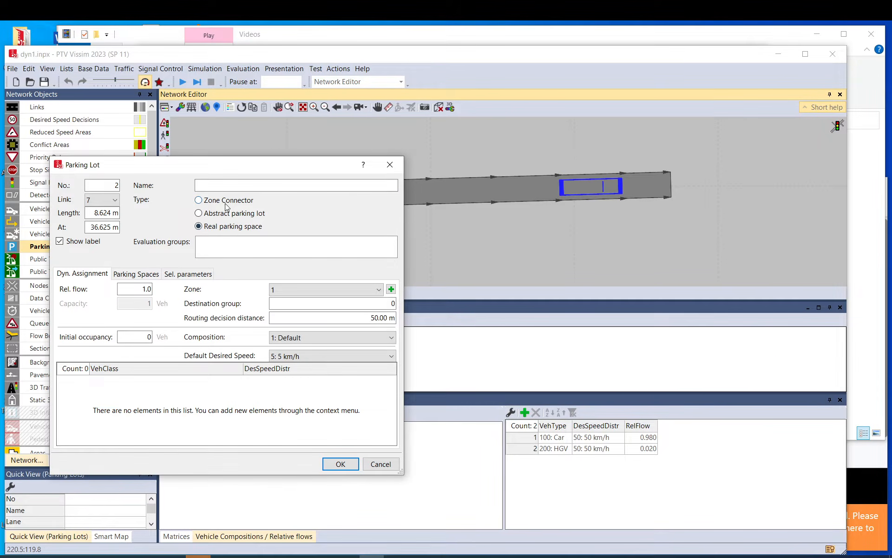
pyautogui.click(227, 201)
pyautogui.click(216, 227)
pyautogui.click(231, 203)
pyautogui.click(235, 228)
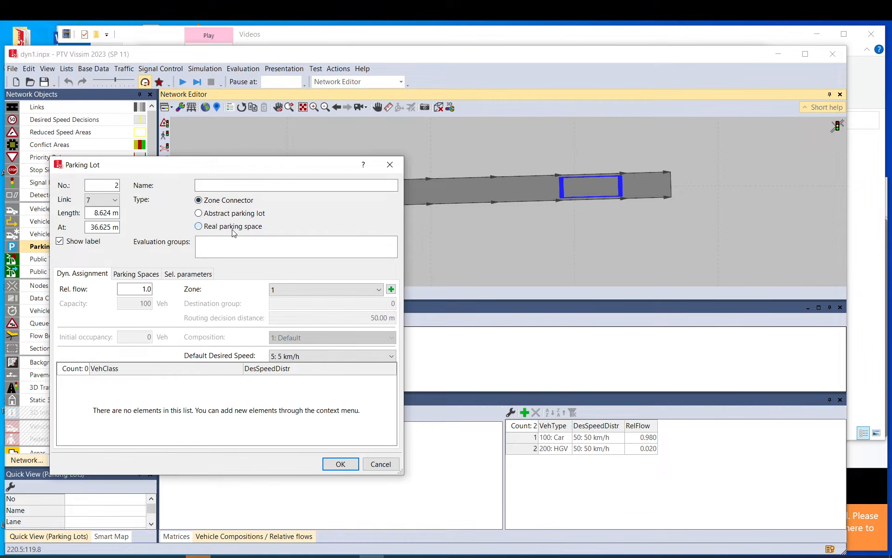
pyautogui.click(236, 203)
# Assign the parking lot on link 7 to zone 2 with a relative flow of 0 and accept its settings.
pyautogui.click(280, 293)
pyautogui.click(280, 318)
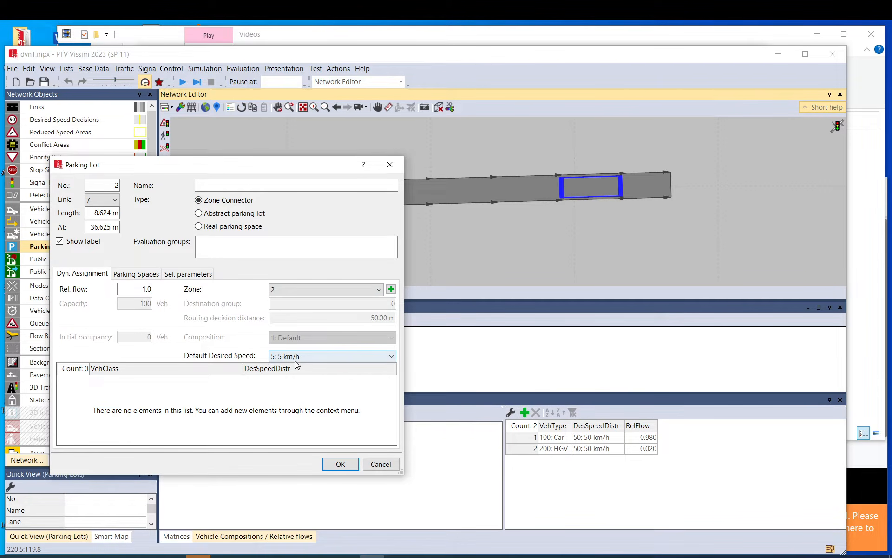
pyautogui.click(140, 290)
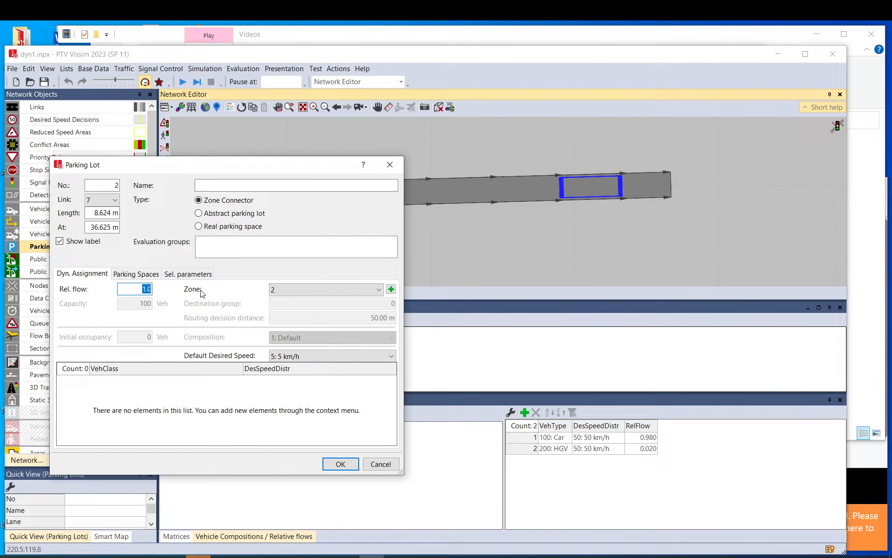
pyautogui.write('0')
pyautogui.click(311, 357)
pyautogui.click(281, 360)
pyautogui.click(335, 463)
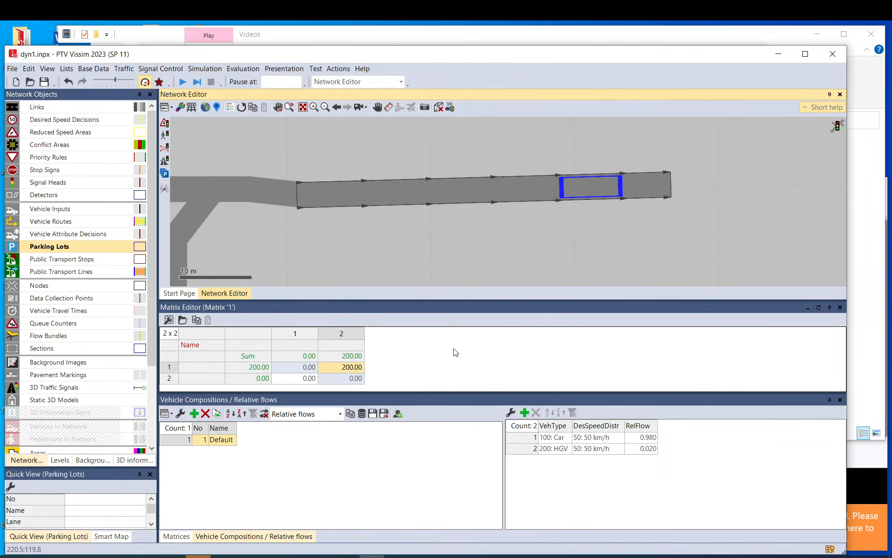
# Draw a small node across the start of link 1, before the parking lot, used for evaluation and dynamic assignment.
pyautogui.scroll(-3, 558, 244)
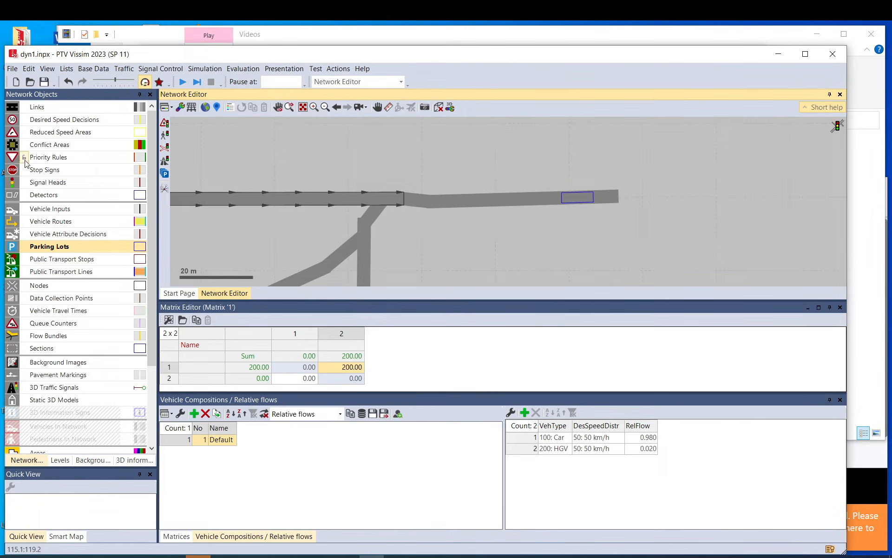
pyautogui.click(69, 285)
pyautogui.moveTo(406, 151); pyautogui.dragTo(553, 141)
pyautogui.scroll(-2, 549, 146)
pyautogui.moveTo(483, 196); pyautogui.dragTo(683, 151)
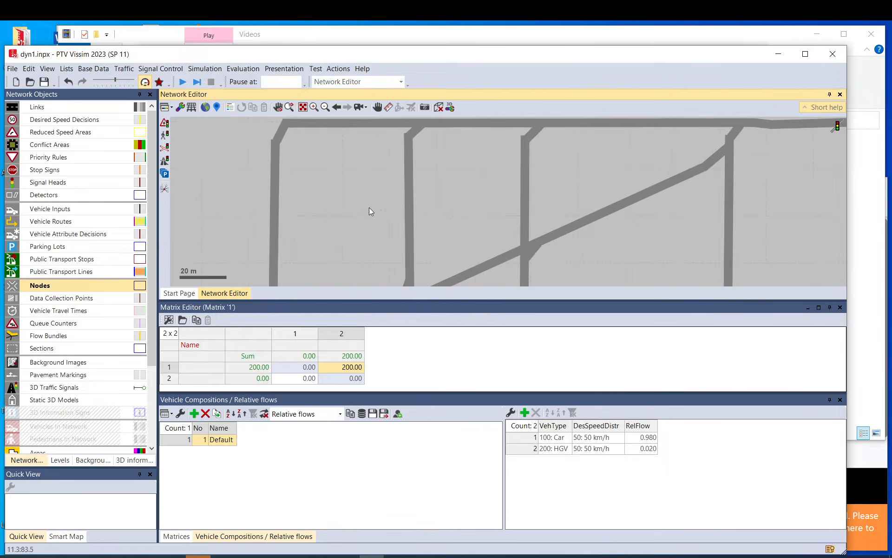
pyautogui.moveTo(370, 211); pyautogui.dragTo(502, 121)
pyautogui.moveTo(344, 260); pyautogui.dragTo(412, 135)
pyautogui.scroll(-1, 335, 203)
pyautogui.scroll(4, 243, 176)
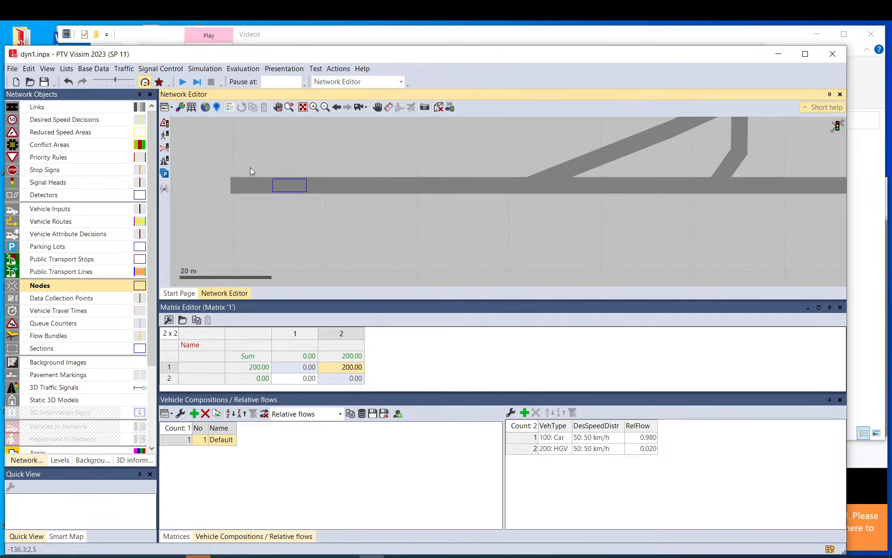
pyautogui.keyDown('ctrl'); pyautogui.rightClick(247, 166); pyautogui.keyUp('ctrl')
pyautogui.click(247, 206)
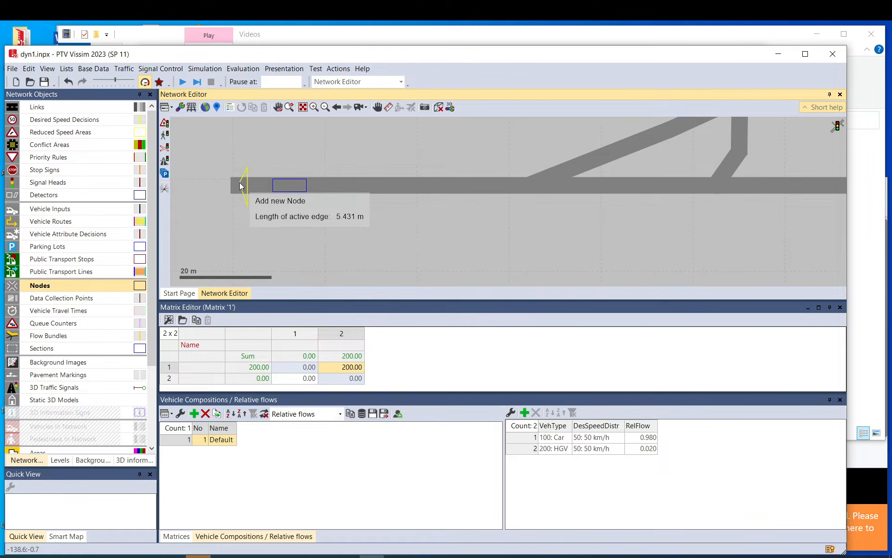
pyautogui.click(240, 183)
pyautogui.doubleClick(240, 184)
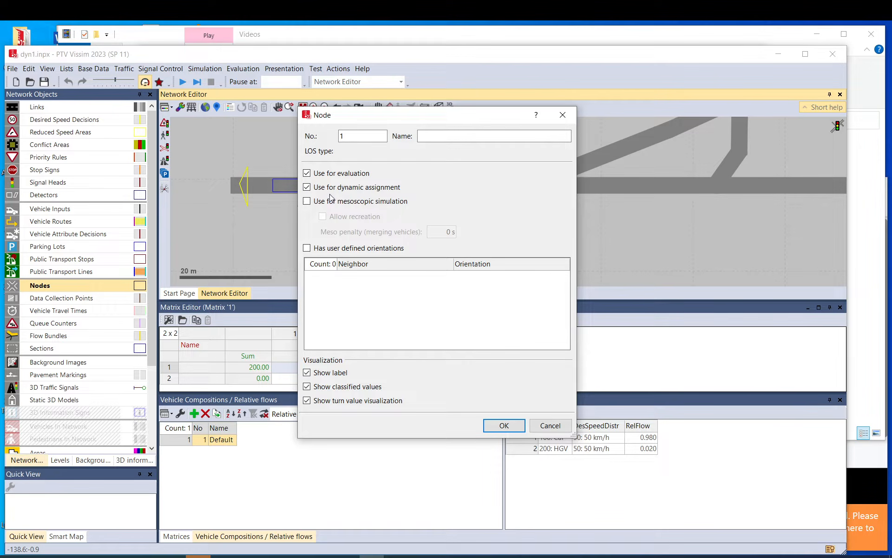
pyautogui.click(503, 426)
# Draw a second node across link 1 just after the parking lot, used for evaluation and dynamic assignment.
pyautogui.keyDown('ctrl'); pyautogui.rightClick(343, 167); pyautogui.keyUp('ctrl')
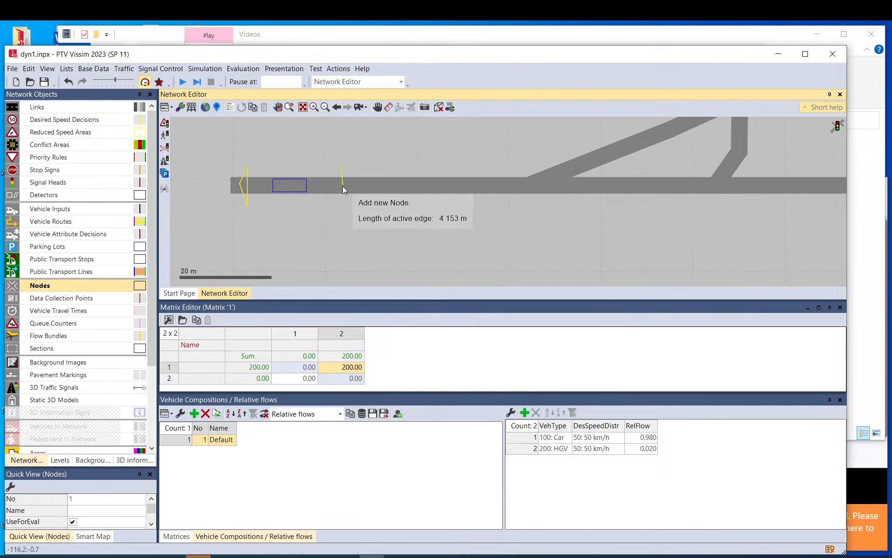
pyautogui.click(344, 201)
pyautogui.doubleClick(353, 181)
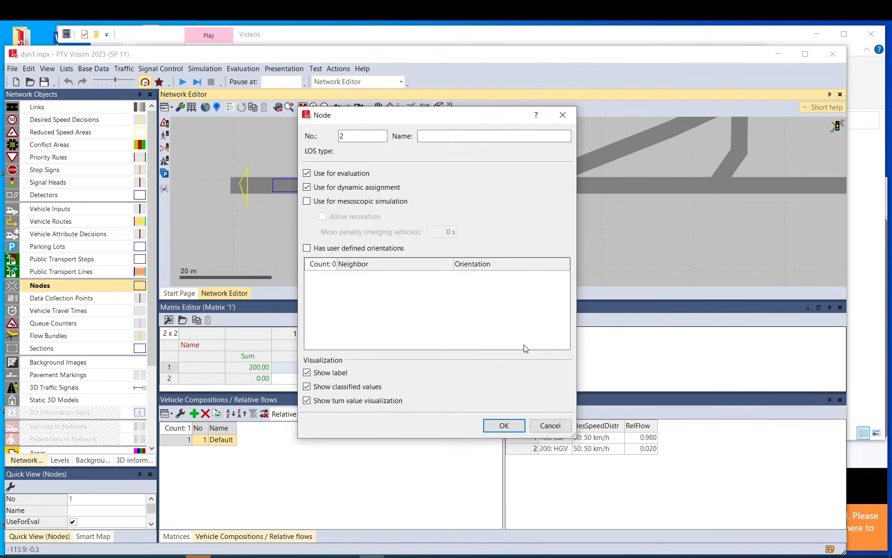
pyautogui.click(511, 429)
pyautogui.moveTo(479, 235); pyautogui.dragTo(359, 241)
pyautogui.scroll(-3, 243, 212)
pyautogui.moveTo(234, 207); pyautogui.dragTo(441, 172)
pyautogui.click(381, 231)
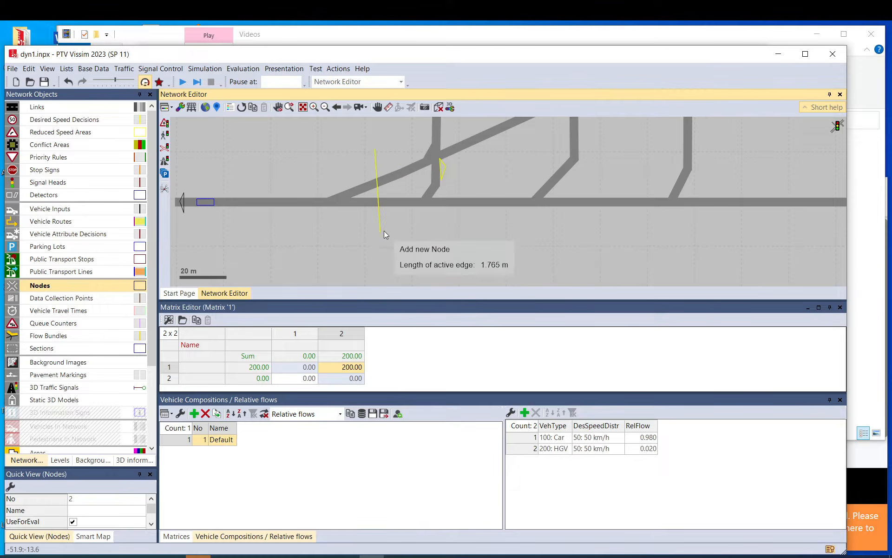
pyautogui.doubleClick(406, 182)
pyautogui.click(550, 424)
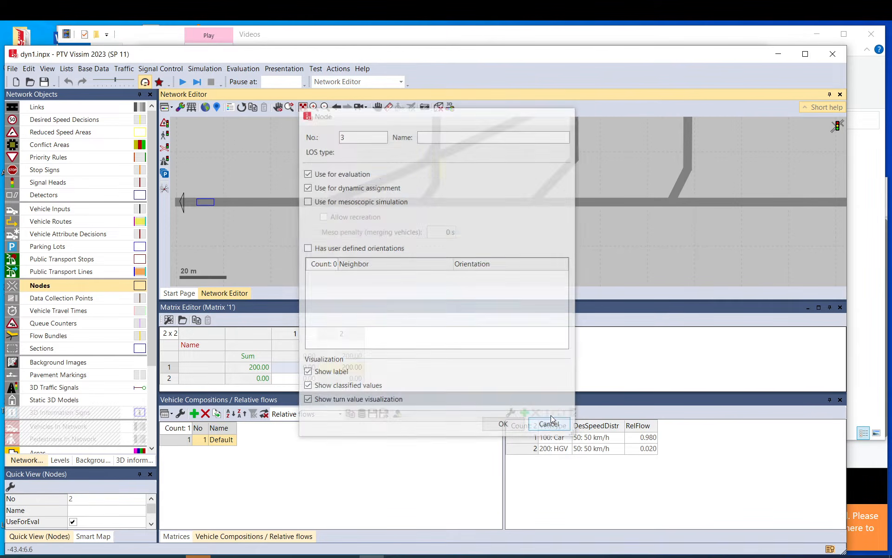
# Move the displaced second node back across link 1, just after the parking lot.
pyautogui.moveTo(442, 167); pyautogui.dragTo(229, 205)
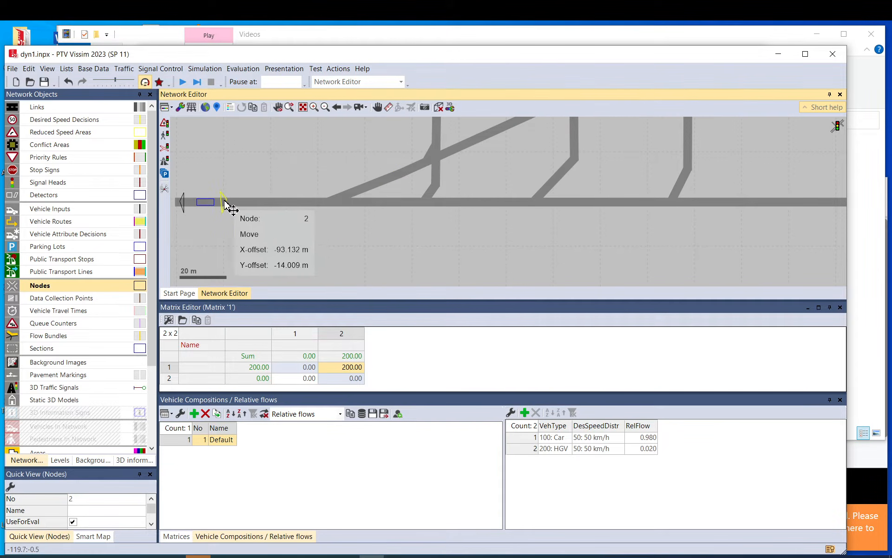
pyautogui.scroll(3, 294, 193)
pyautogui.moveTo(291, 199)
pyautogui.mouseDown()
pyautogui.moveTo(299, 177)
pyautogui.moveTo(306, 235)
pyautogui.moveTo(281, 214)
pyautogui.moveTo(296, 214)
pyautogui.mouseUp()
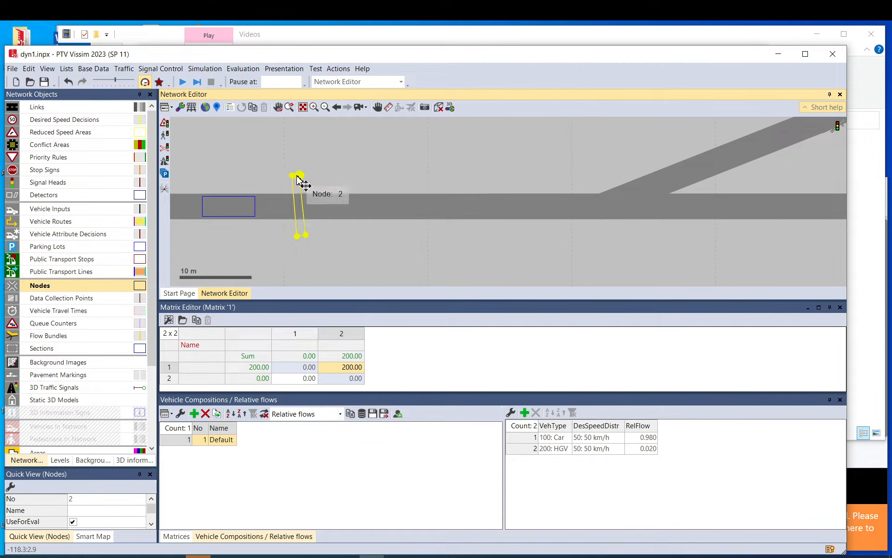
# Shrink node 2 so it lies within the width of link 1 and switch the network to wireframe display.
pyautogui.scroll(3, 296, 207)
pyautogui.moveTo(291, 140); pyautogui.dragTo(294, 191)
pyautogui.moveTo(300, 259); pyautogui.dragTo(299, 213)
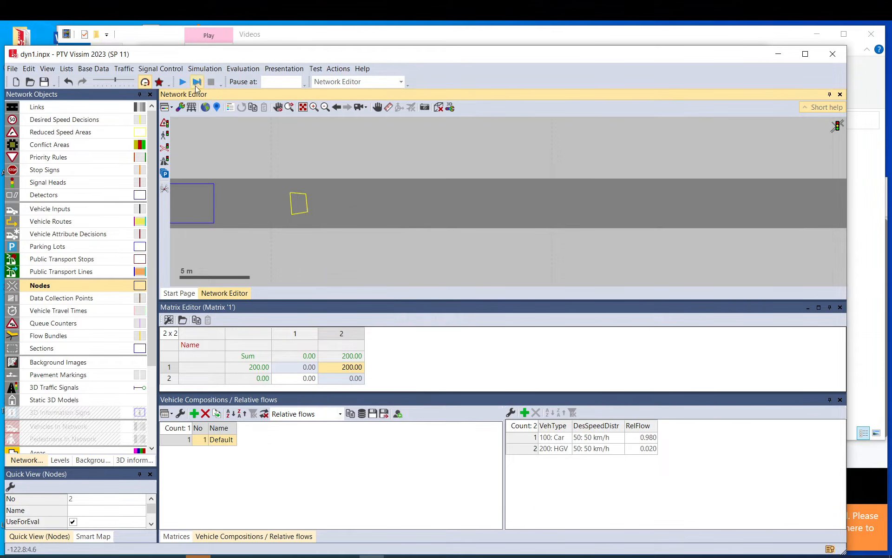
pyautogui.click(197, 109)
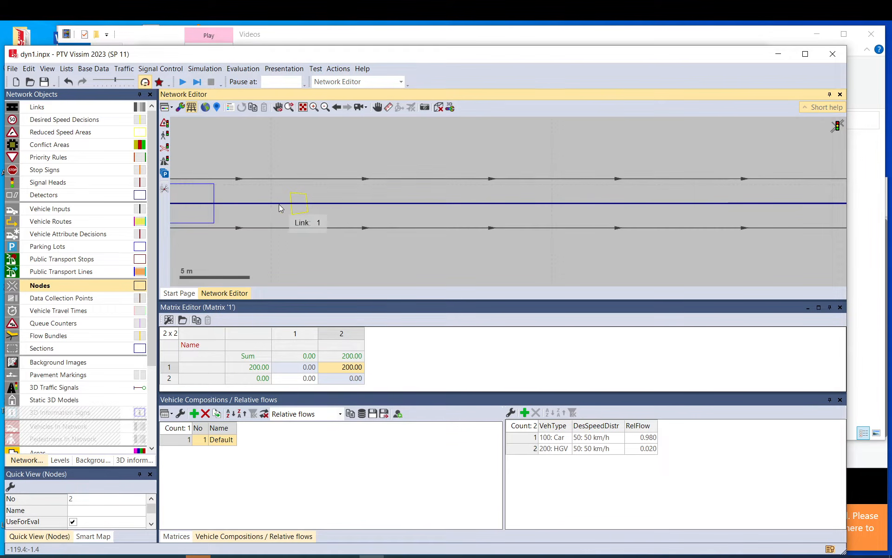
pyautogui.scroll(4, 302, 214)
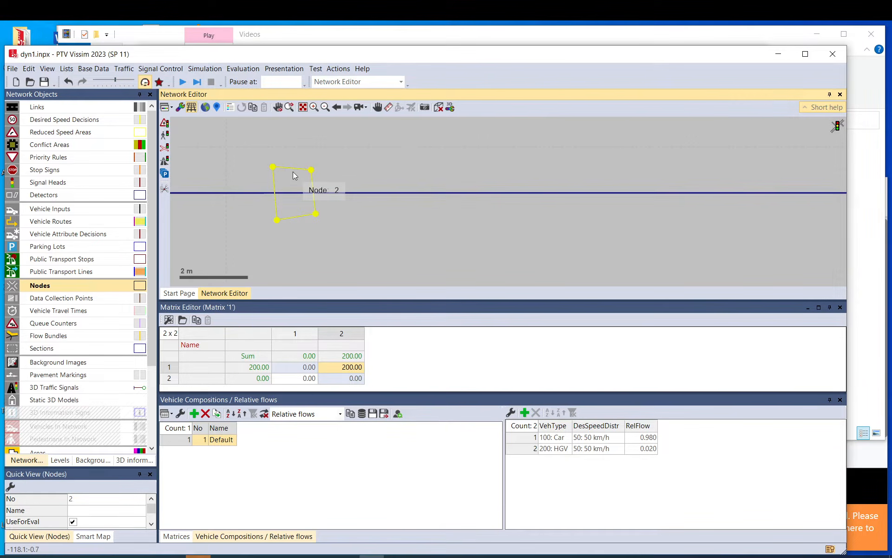
# Stretch node 2 beyond both edges of link 1 so it spans the full width, and switch wireframe display off.
pyautogui.moveTo(296, 215); pyautogui.dragTo(292, 133)
pyautogui.scroll(-1, 311, 245)
pyautogui.moveTo(298, 210); pyautogui.dragTo(306, 261)
pyautogui.scroll(-3, 303, 215)
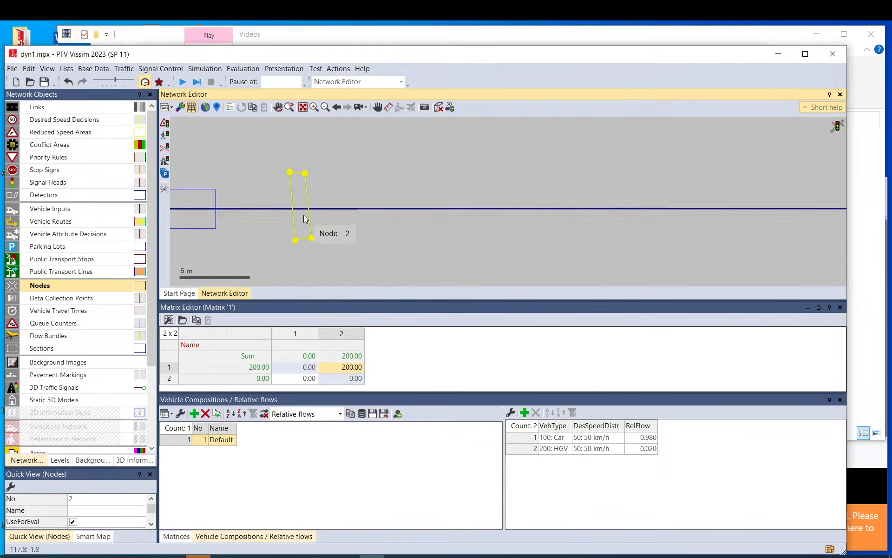
pyautogui.click(286, 172)
pyautogui.click(193, 109)
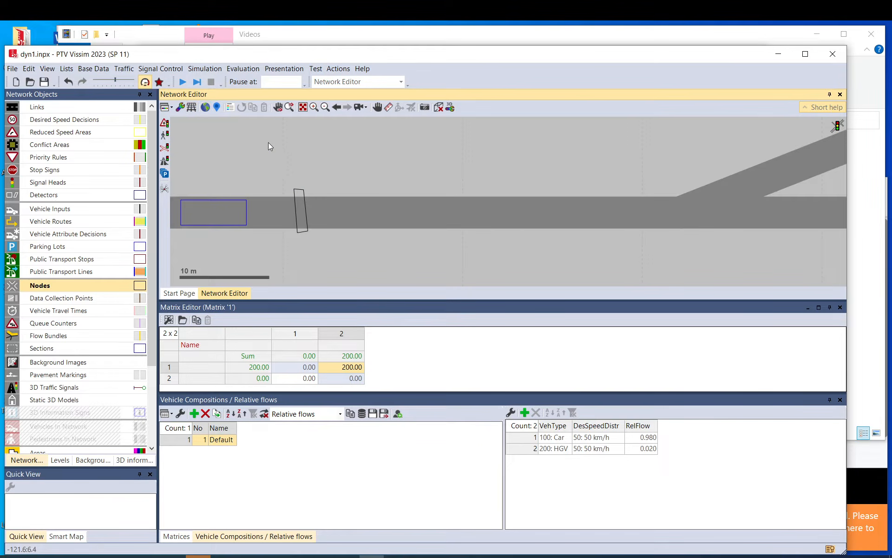
# Draw a node across the end of link 7, just after its parking lot, and accept its settings.
pyautogui.scroll(-5, 257, 169)
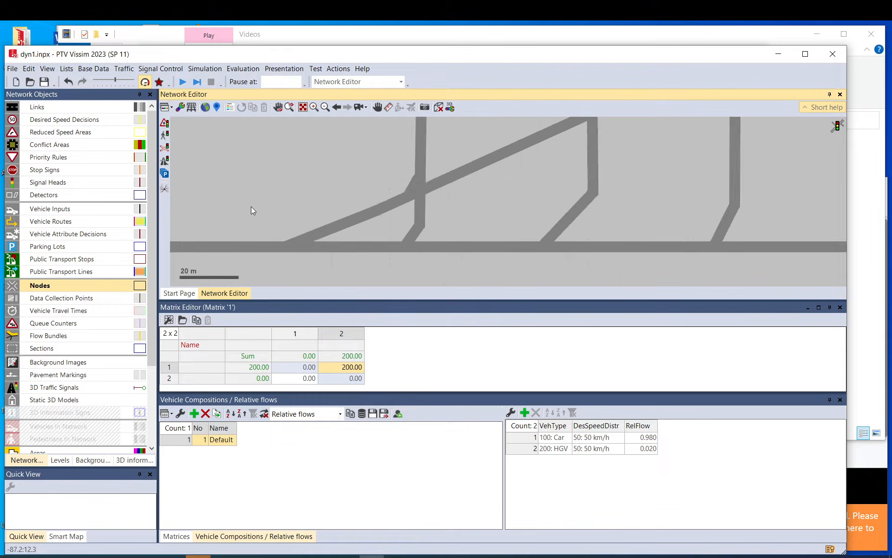
pyautogui.scroll(5, 424, 199)
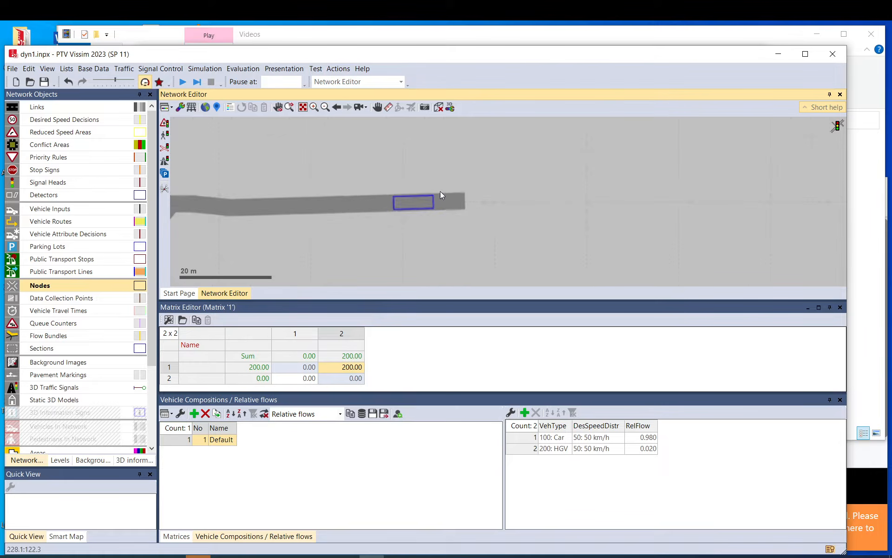
pyautogui.moveTo(448, 183); pyautogui.dragTo(451, 203)
pyautogui.doubleClick(453, 201)
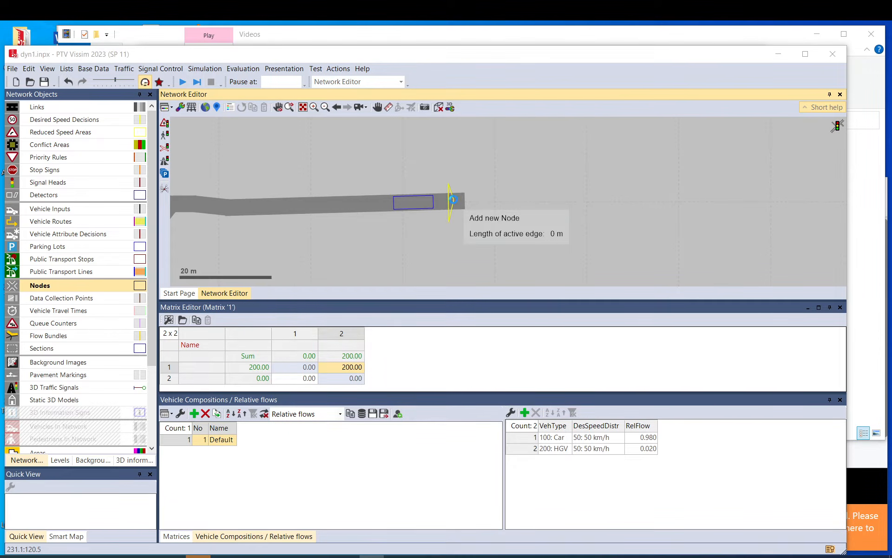
pyautogui.press('Return')
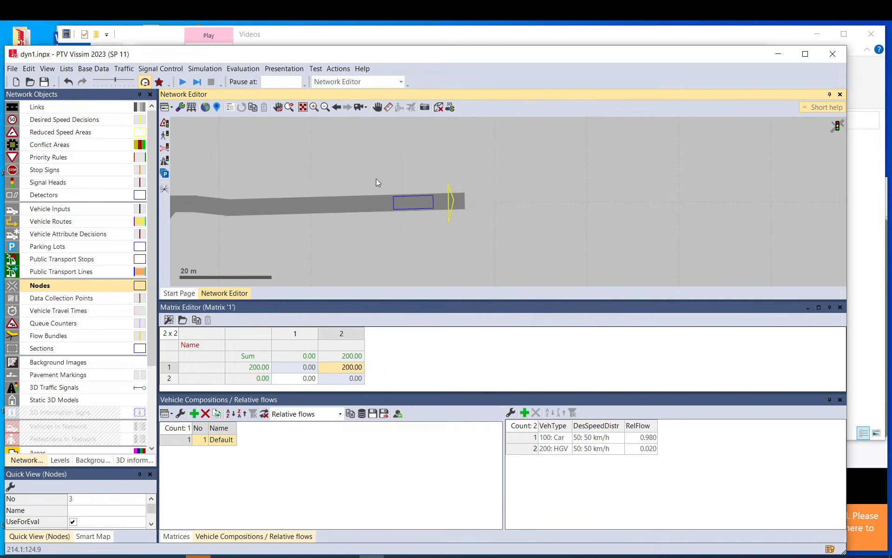
# Draw a node across link 7 just before its parking lot, used for evaluation and dynamic assignment.
pyautogui.moveTo(382, 178); pyautogui.dragTo(369, 197)
pyautogui.doubleClick(369, 197)
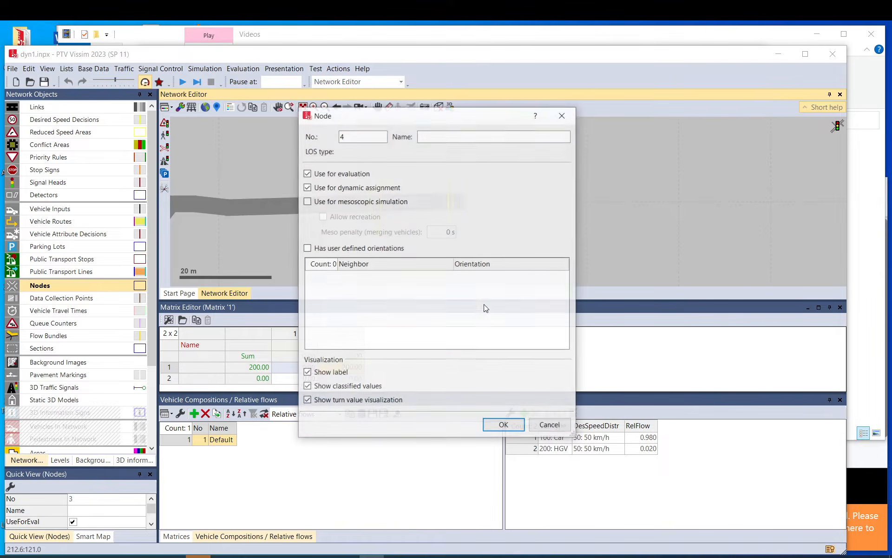
pyautogui.click(511, 428)
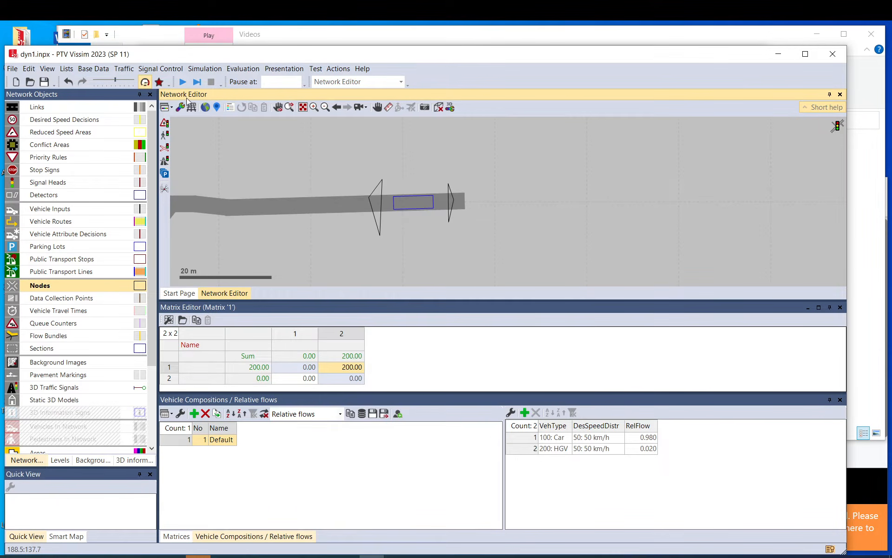
# Add matrix 1 with vehicle composition 1: Default to the dynamic assignment parameters, keeping Matrices enabled, and accept them.
pyautogui.click(123, 68)
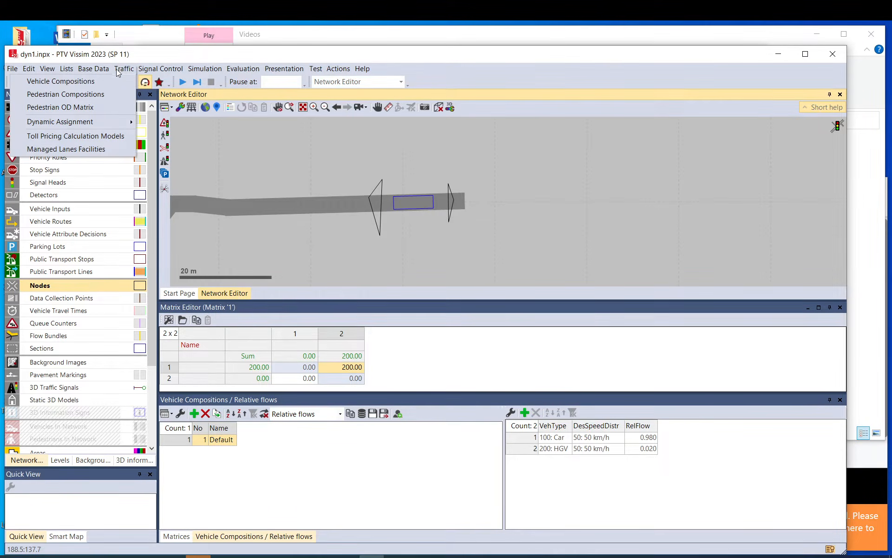
pyautogui.moveTo(107, 121)
pyautogui.click(170, 122)
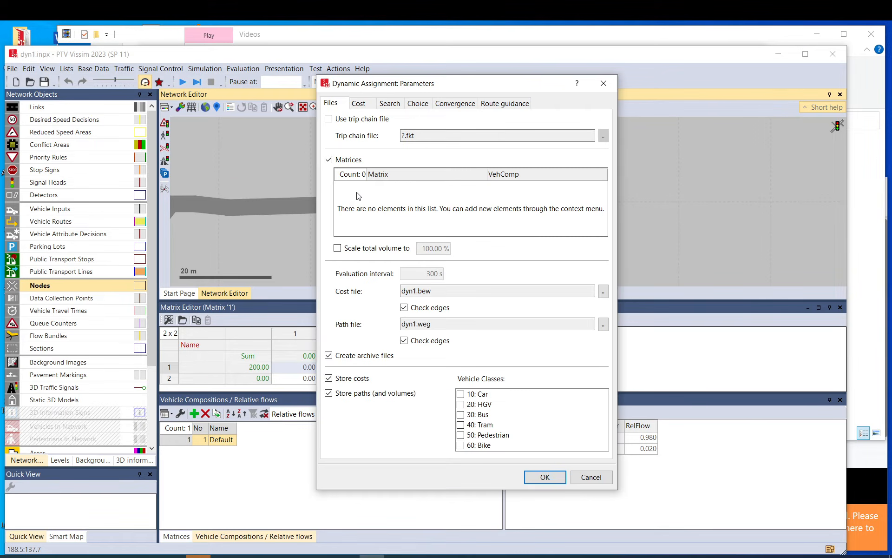
pyautogui.click(330, 160)
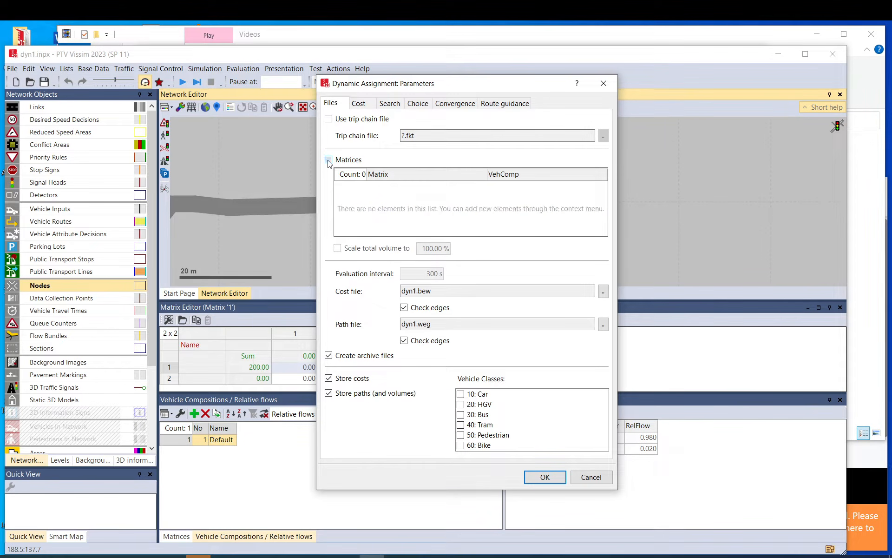
pyautogui.click(329, 159)
pyautogui.rightClick(360, 196)
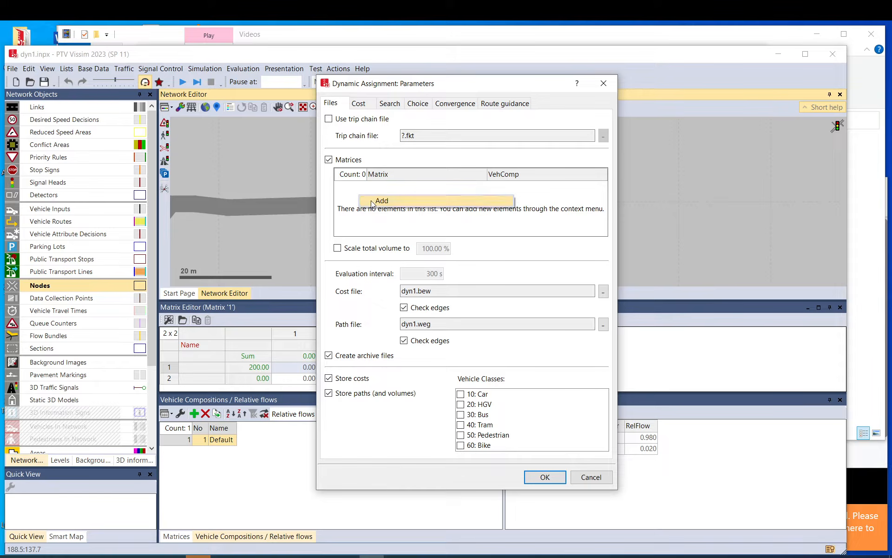
pyautogui.click(372, 203)
pyautogui.click(481, 187)
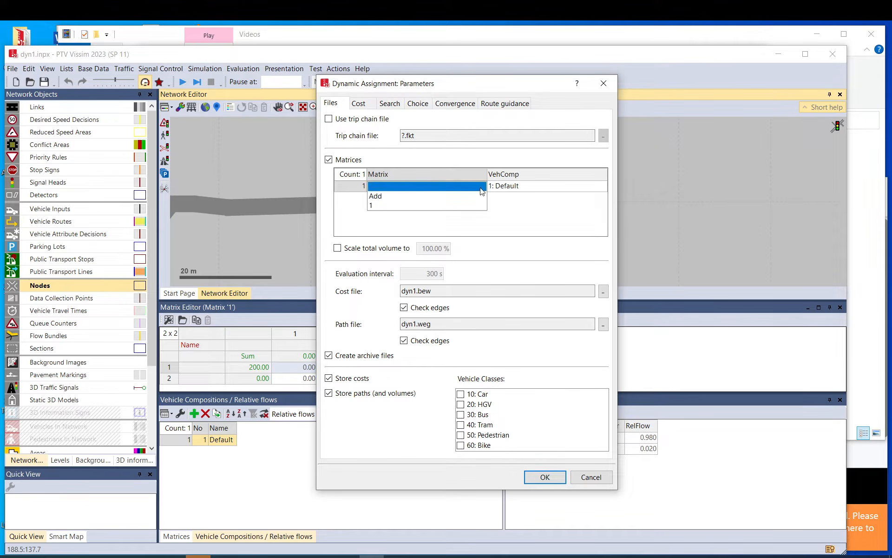
pyautogui.click(378, 207)
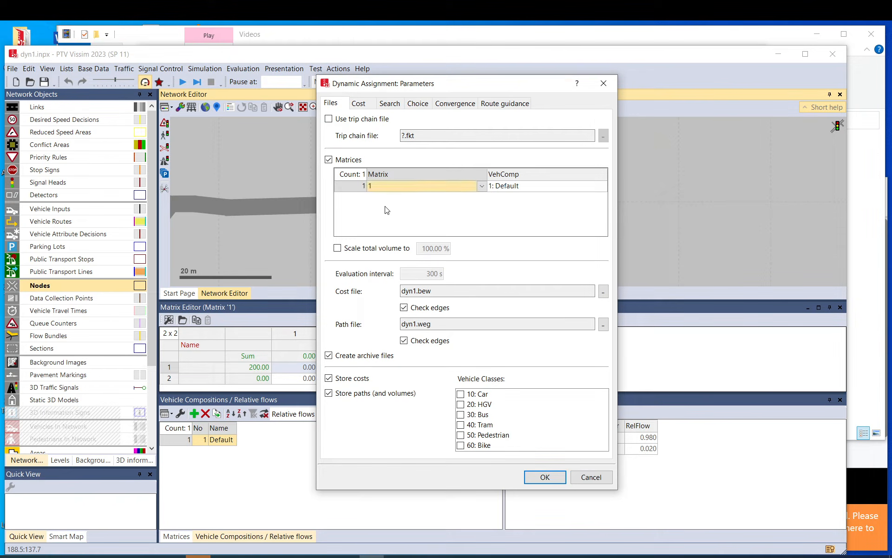
pyautogui.click(518, 188)
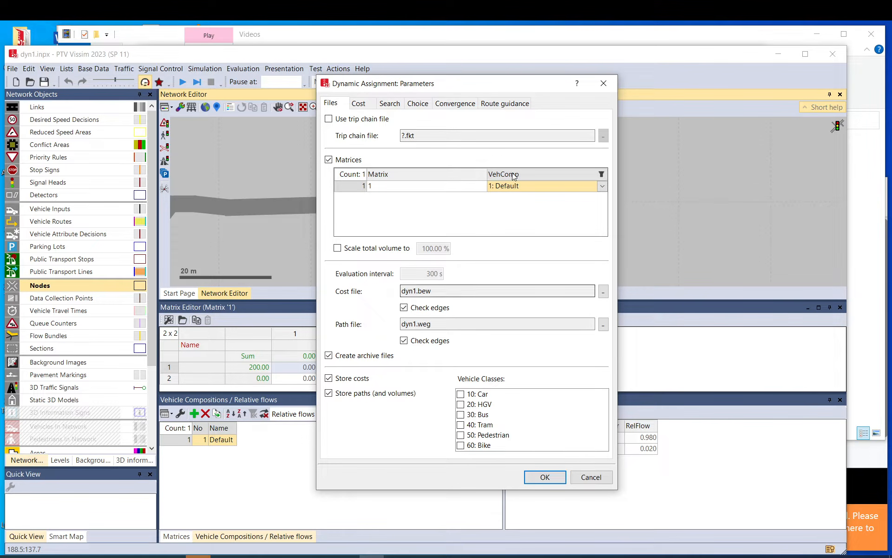
pyautogui.click(548, 477)
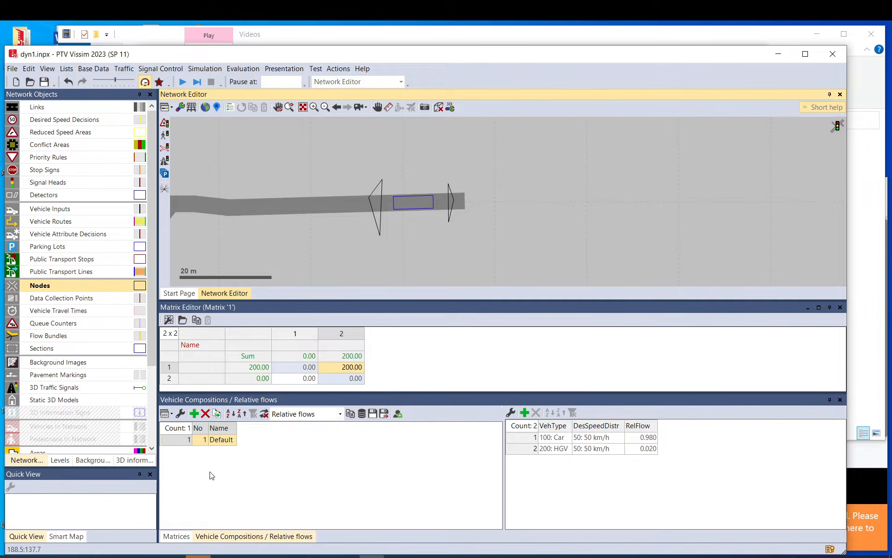
# Show the matrices list and set the ToTime of matrix 1 to 00:30:00.
pyautogui.click(176, 536)
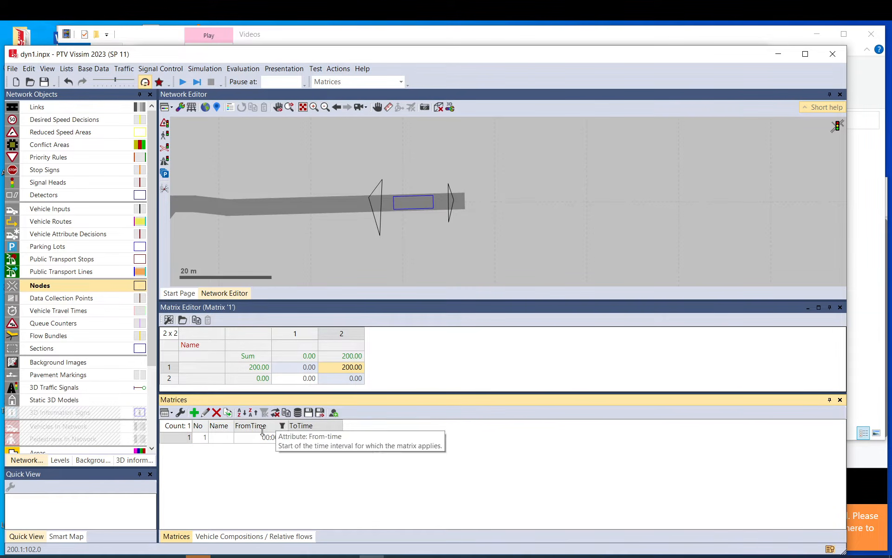
pyautogui.doubleClick(318, 439)
pyautogui.write('01')
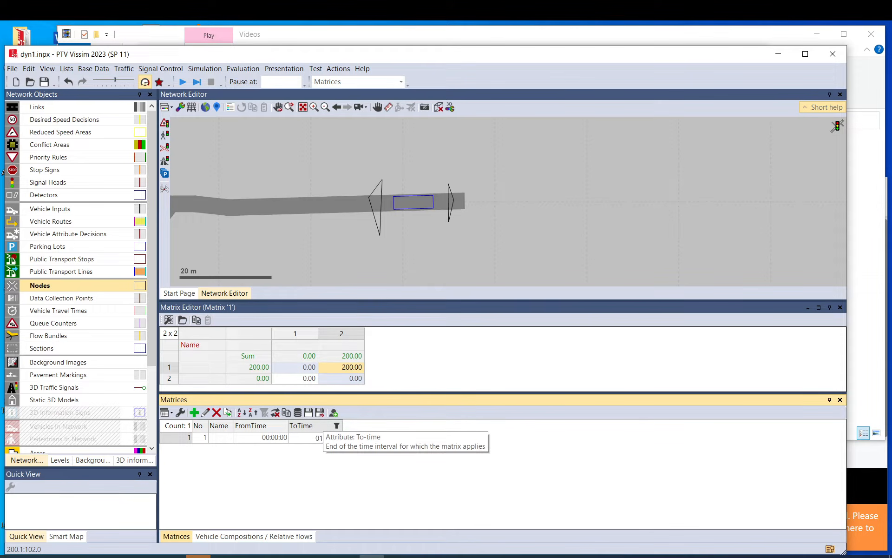
pyautogui.press('Return')
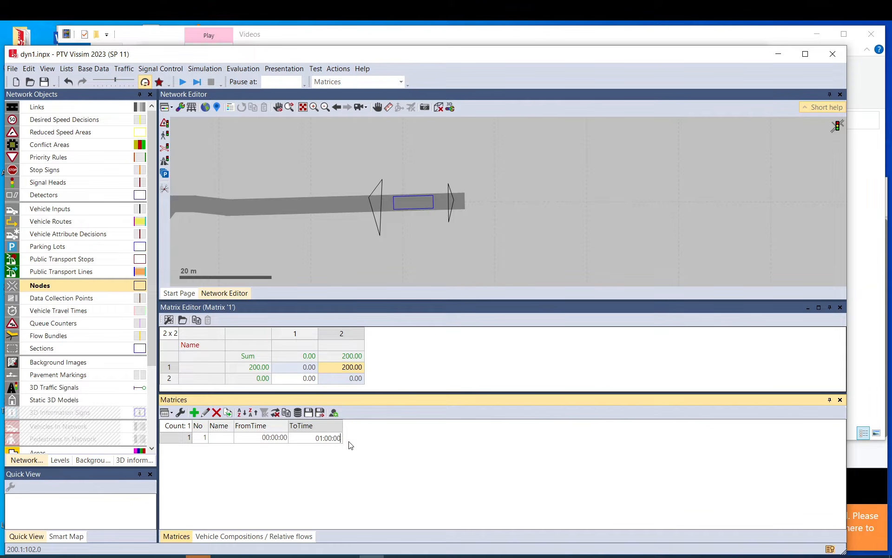
pyautogui.press('BackSpace')
pyautogui.press('BackSpace')
pyautogui.press('BackSpace')
pyautogui.write('0')
pyautogui.press('Return')
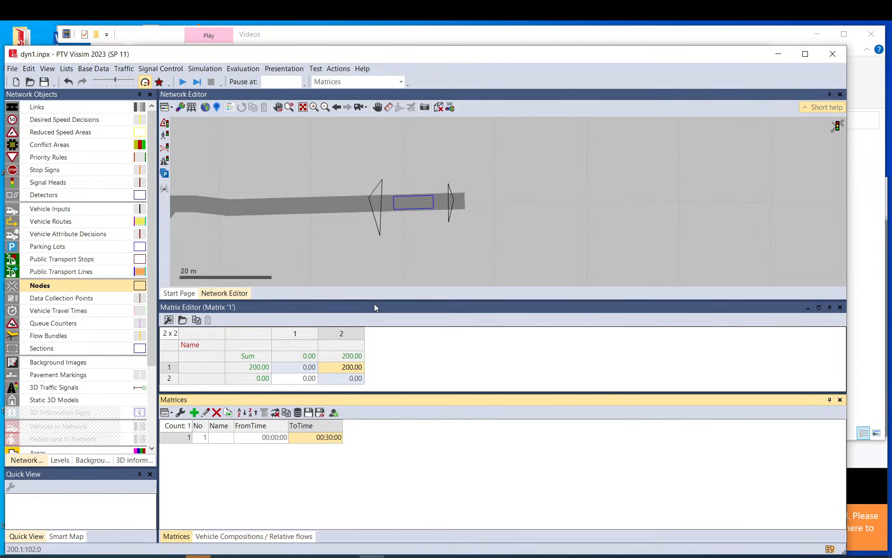
# Set the ToTime of matrix 1 to 00:15:00.
pyautogui.click(308, 439)
pyautogui.click(306, 438)
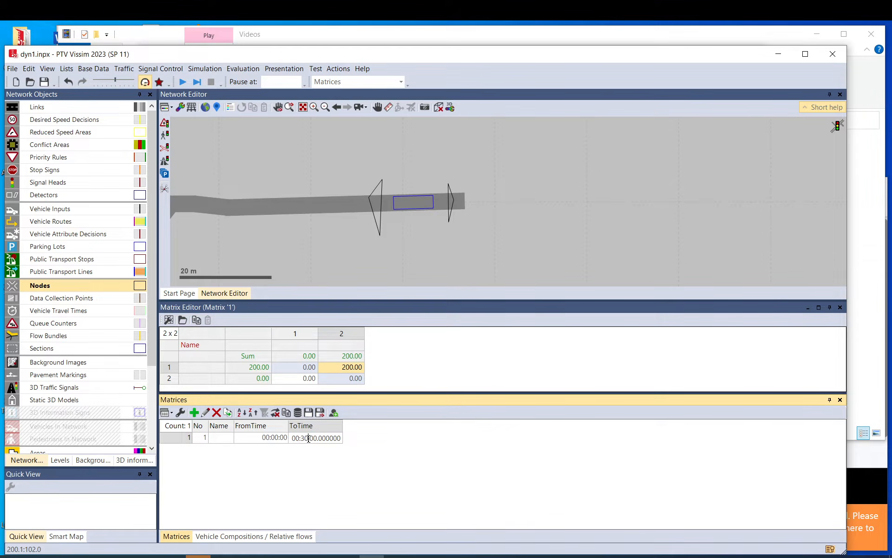
pyautogui.doubleClick(308, 438)
pyautogui.write('15')
pyautogui.click(416, 446)
pyautogui.click(318, 240)
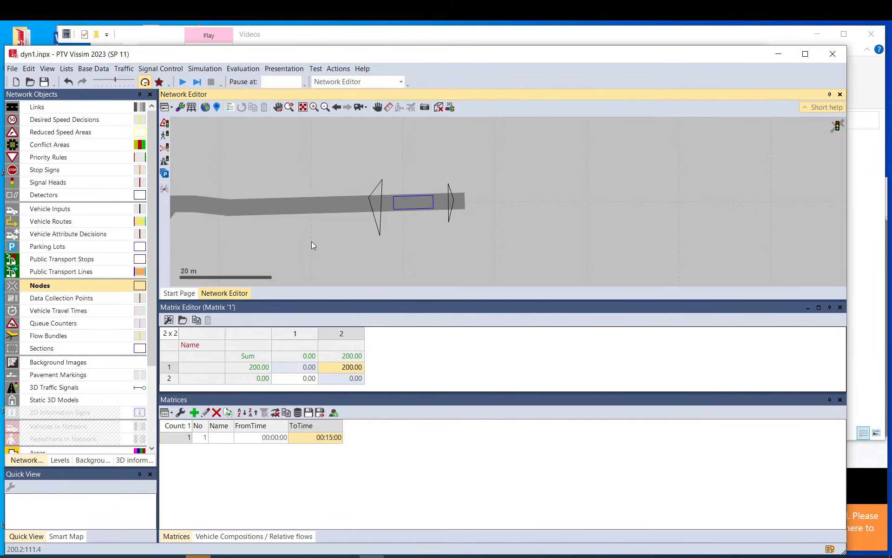
# Review the simulation parameters for period, random seed increment and number of runs, and close them without changes.
pyautogui.click(212, 69)
pyautogui.click(227, 83)
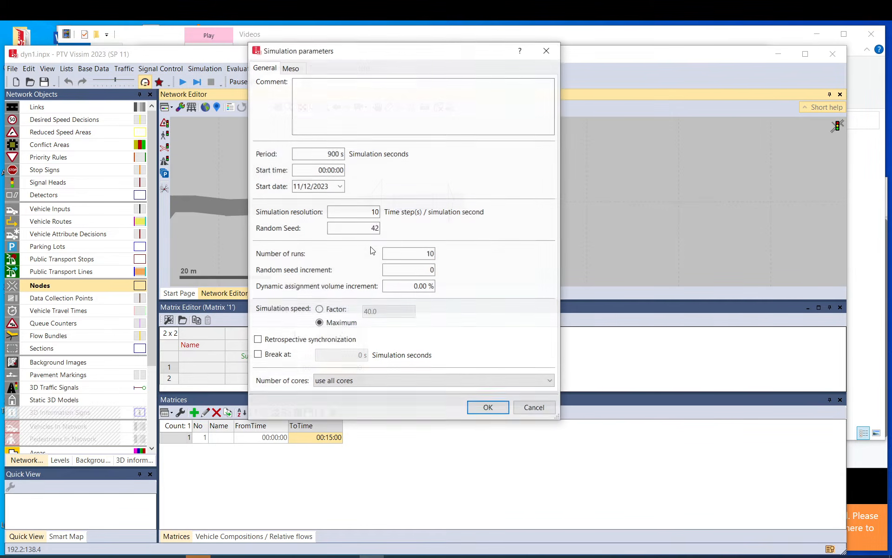
pyautogui.moveTo(321, 154); pyautogui.dragTo(346, 154)
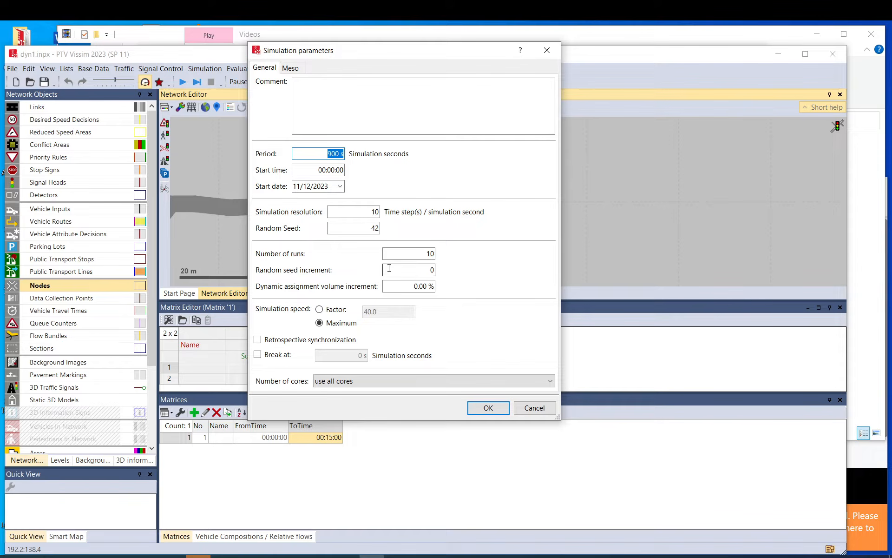
pyautogui.click(417, 270)
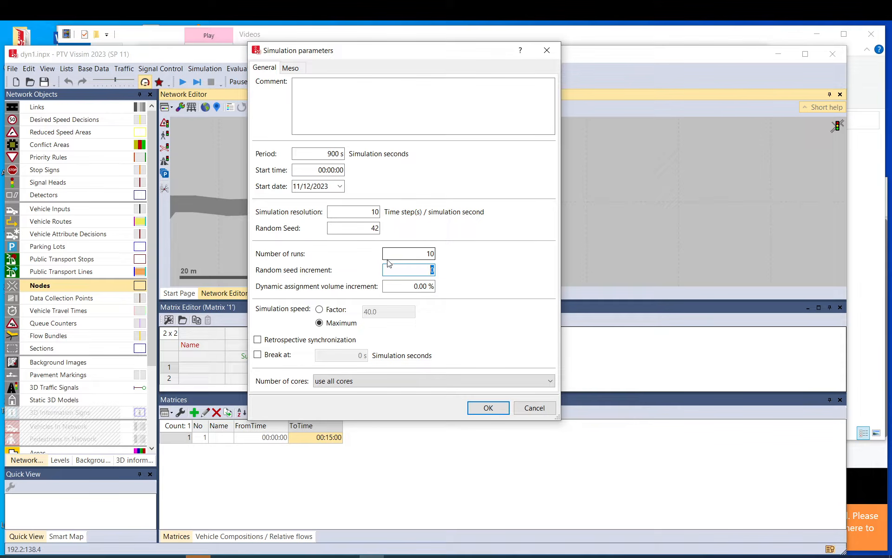
pyautogui.click(414, 253)
pyautogui.moveTo(413, 253); pyautogui.dragTo(455, 257)
pyautogui.click(526, 411)
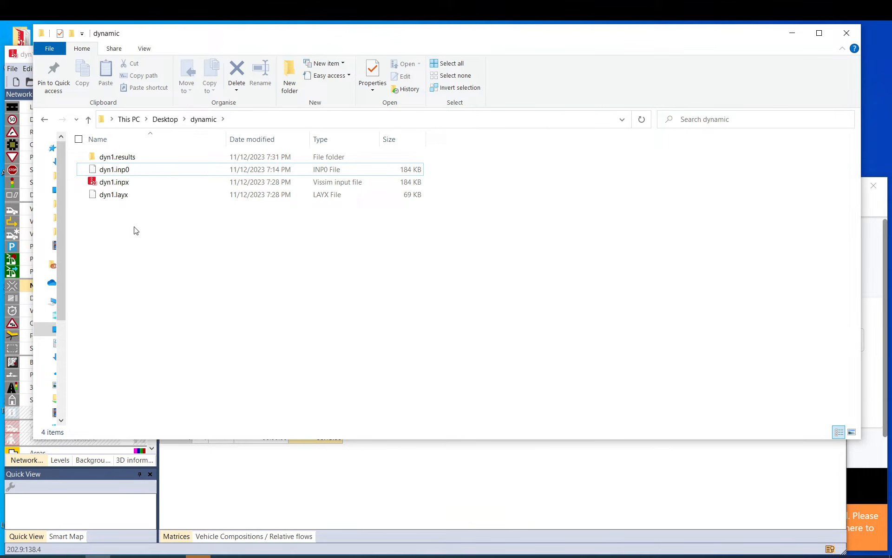
# Check the dyn1 files in the dynamic folder in File Explorer and switch back to the Vissim network.
pyautogui.moveTo(124, 225)
pyautogui.mouseDown()
pyautogui.moveTo(197, 313)
pyautogui.moveTo(108, 224)
pyautogui.mouseUp()
pyautogui.click(529, 508)
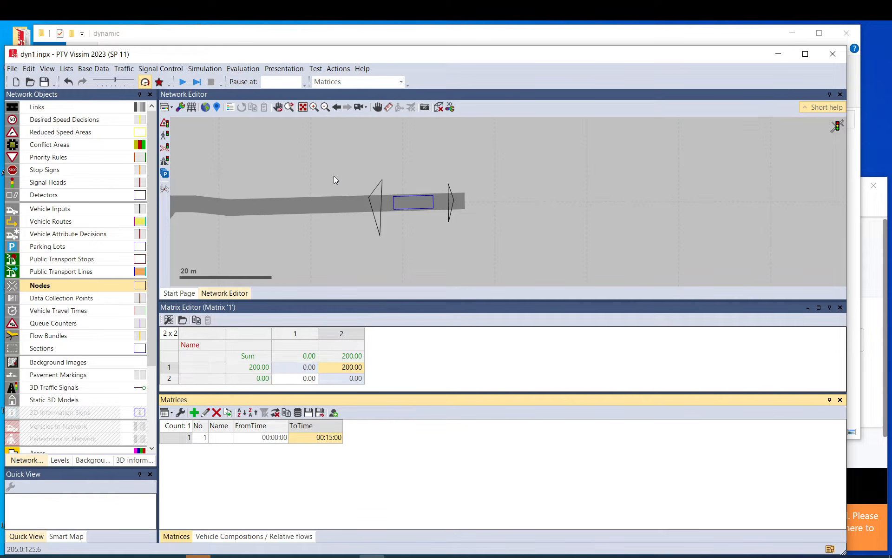
pyautogui.scroll(-4, 329, 173)
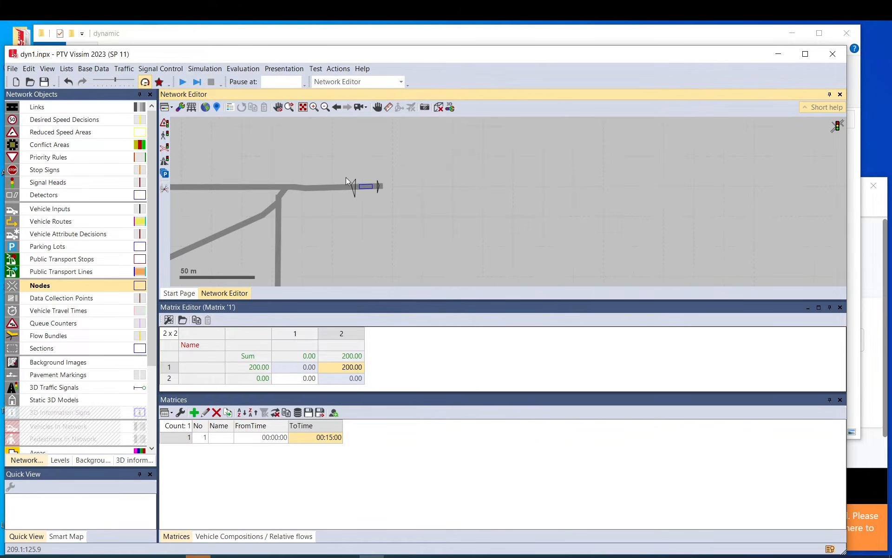
pyautogui.scroll(-4, 380, 160)
pyautogui.moveTo(395, 185); pyautogui.dragTo(529, 169)
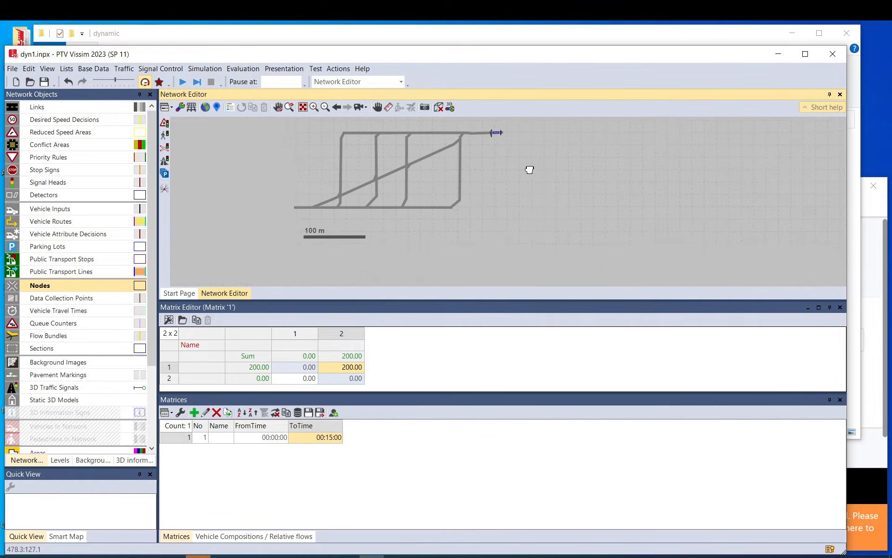
# Open the dynamic assignment parameters and check the cost and path file entries, leaving the cost file selection unchanged.
pyautogui.click(124, 68)
pyautogui.moveTo(122, 123)
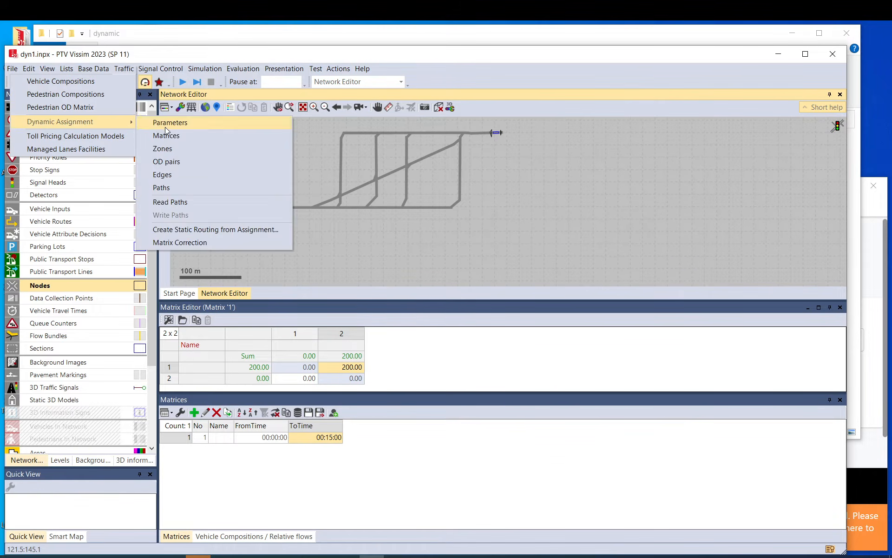
pyautogui.click(166, 127)
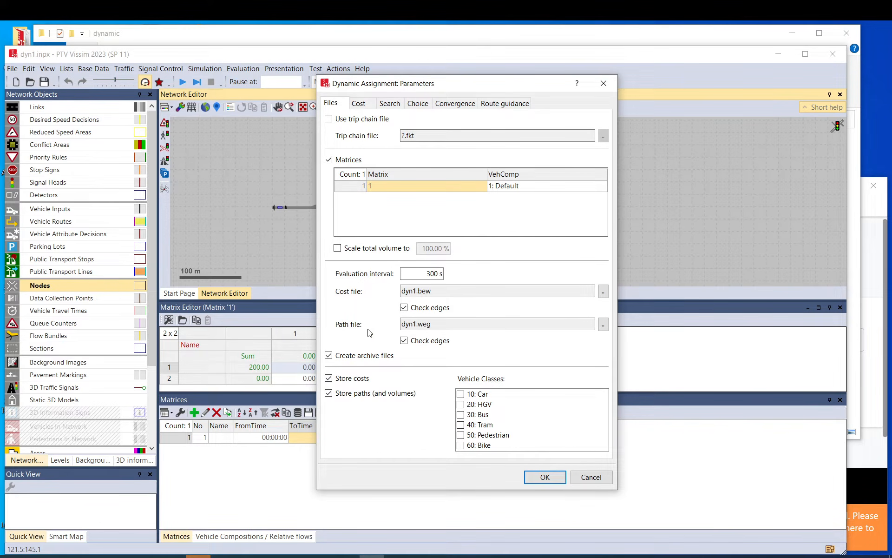
pyautogui.click(603, 291)
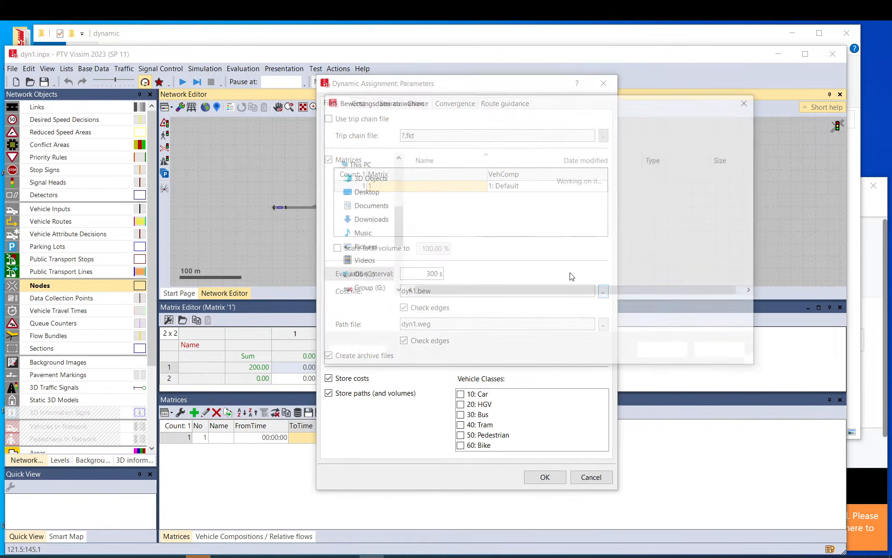
pyautogui.click(723, 352)
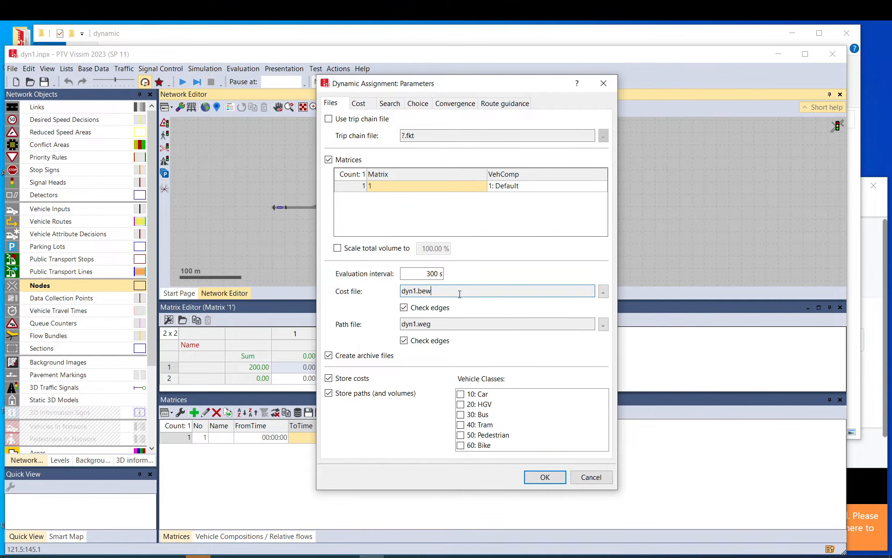
pyautogui.doubleClick(404, 292)
pyautogui.moveTo(402, 292); pyautogui.dragTo(430, 292)
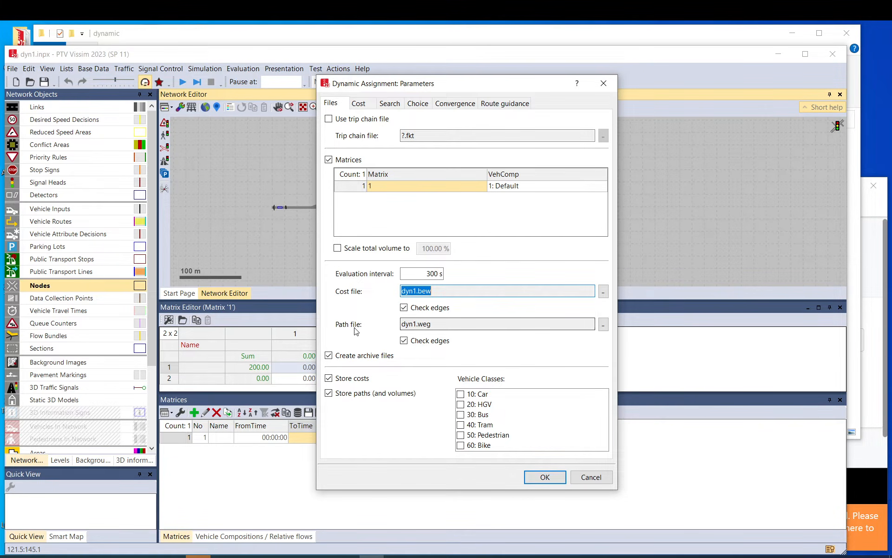
pyautogui.moveTo(394, 86); pyautogui.dragTo(580, 90)
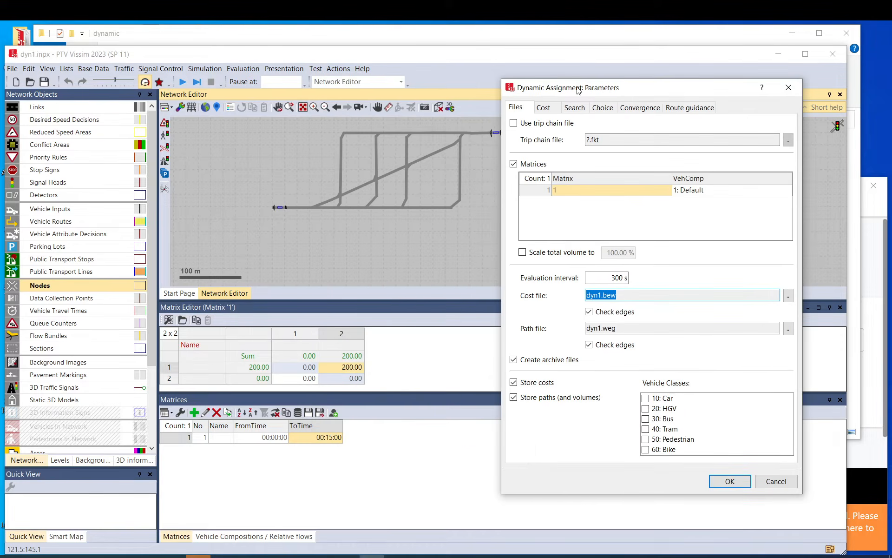
pyautogui.click(381, 263)
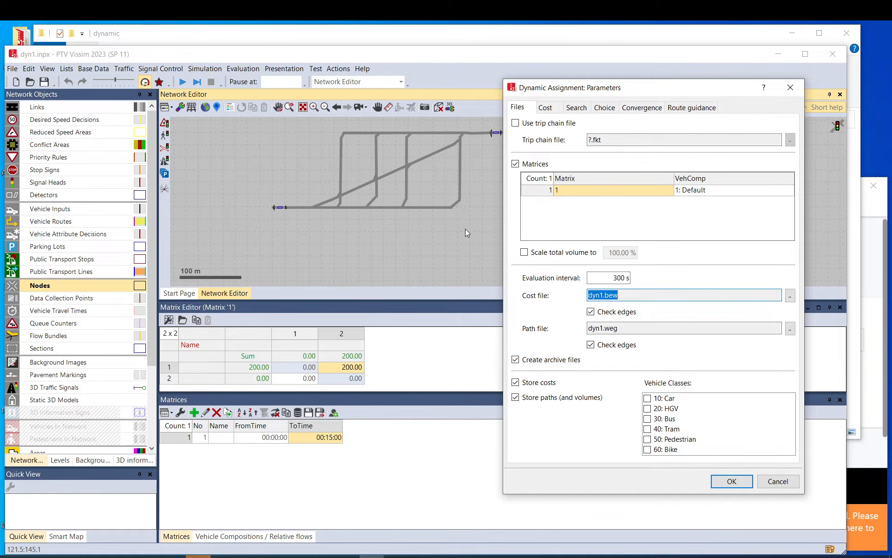
# Review the convergence, choice, cost, files and search settings of the dynamic assignment.
pyautogui.click(640, 110)
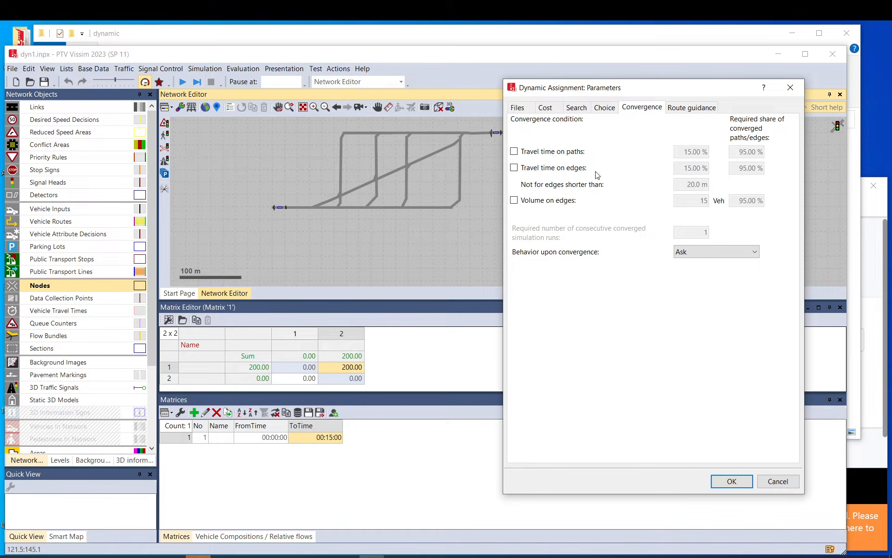
pyautogui.click(605, 107)
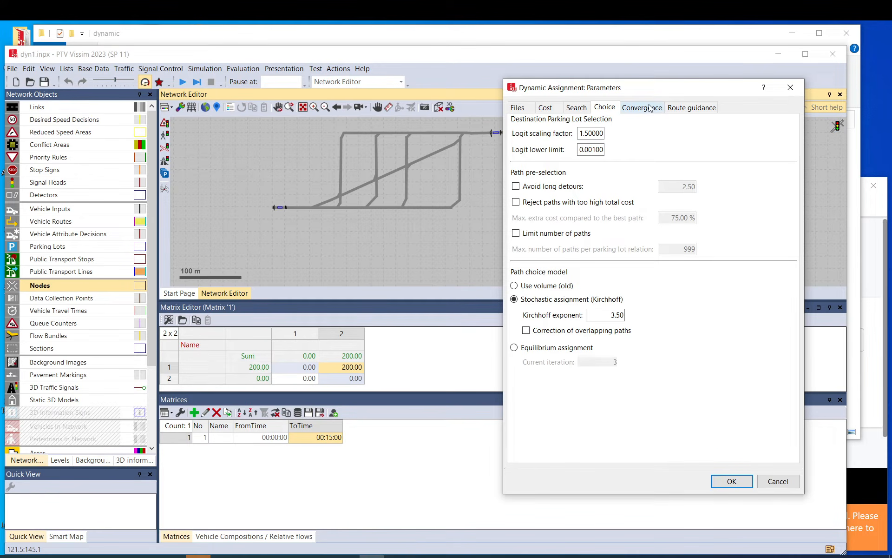
pyautogui.click(632, 108)
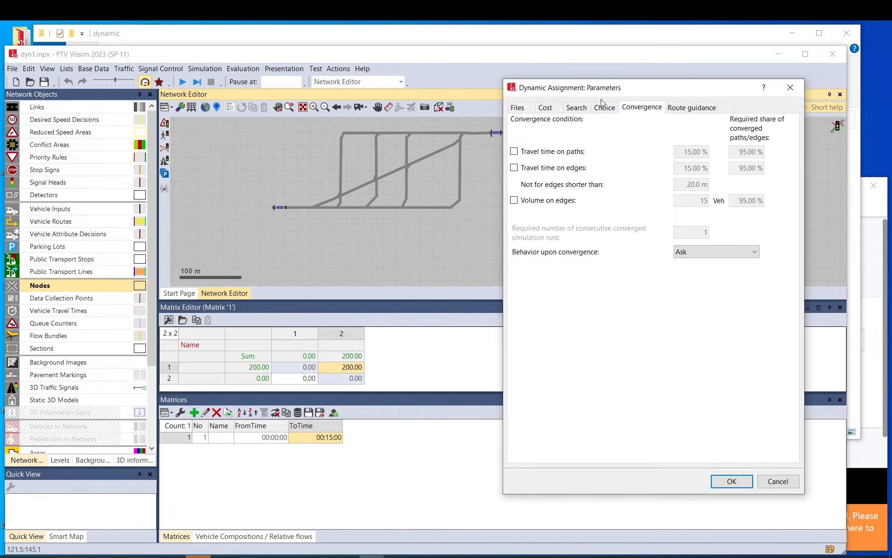
pyautogui.click(603, 108)
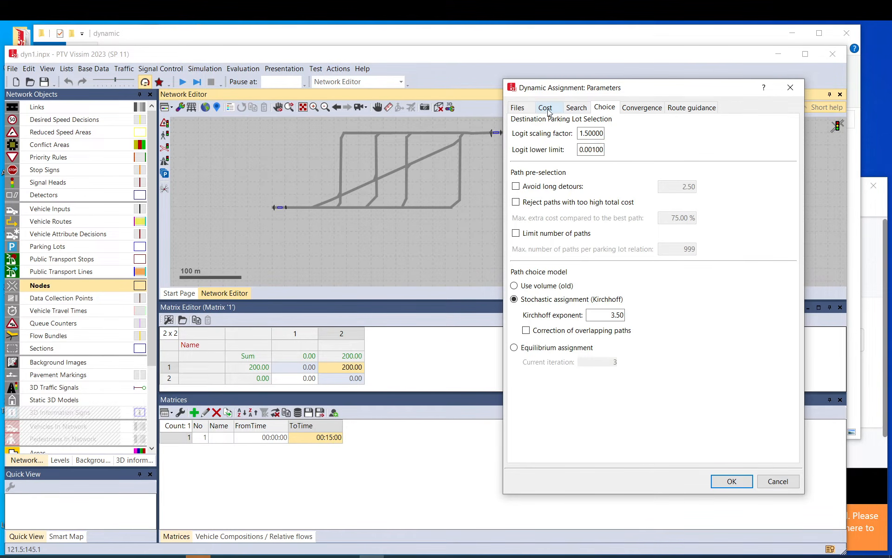
pyautogui.click(547, 111)
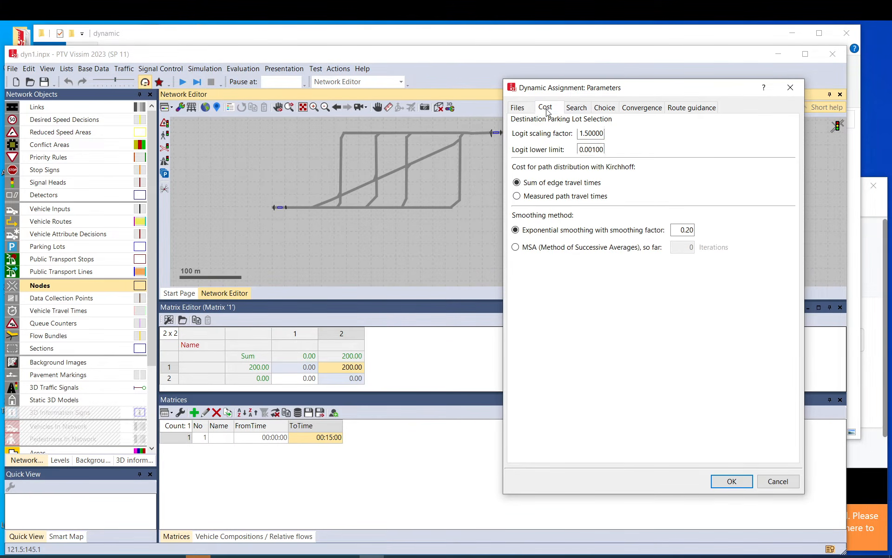
pyautogui.click(519, 111)
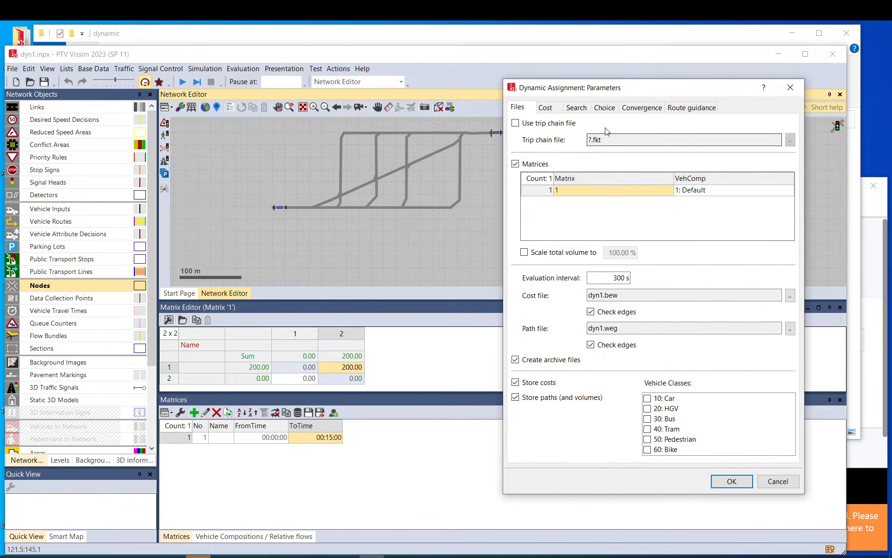
pyautogui.click(577, 107)
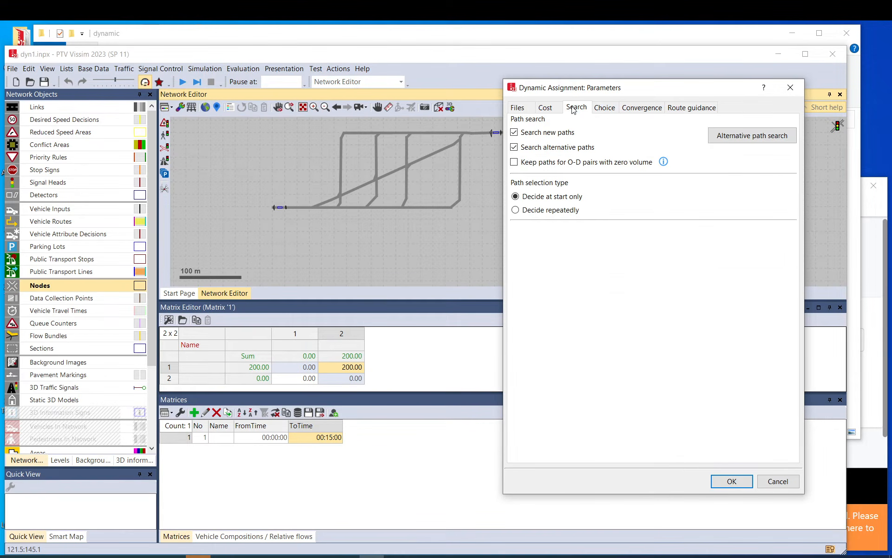
# Enable travel time on paths as the convergence condition of the dynamic assignment and accept the parameters.
pyautogui.click(643, 108)
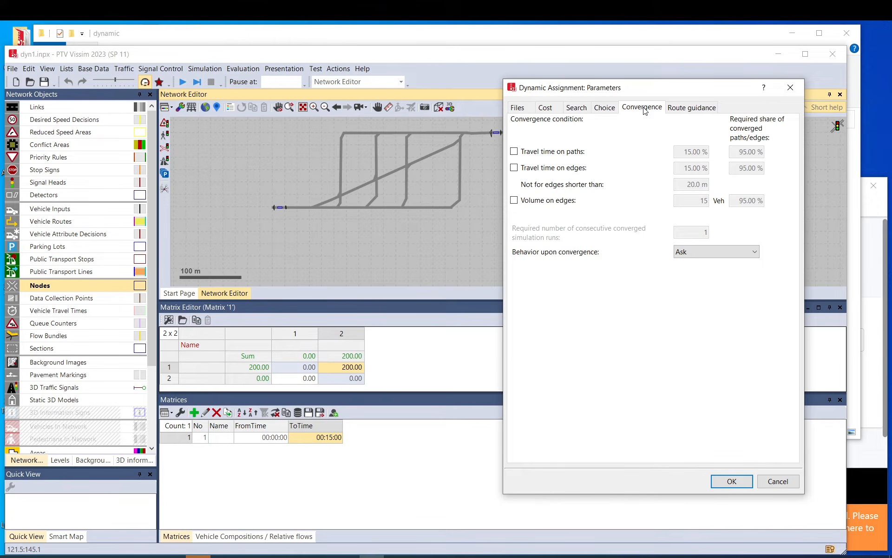
pyautogui.click(543, 152)
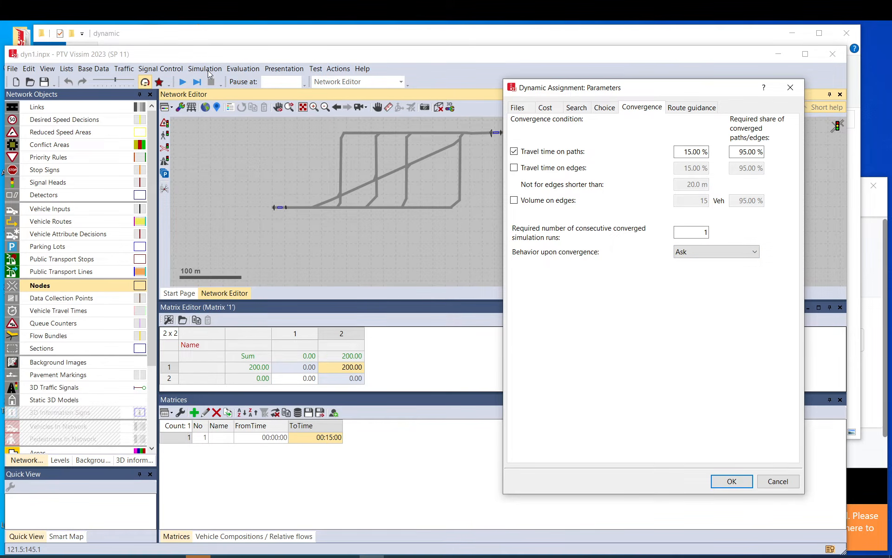
pyautogui.click(732, 481)
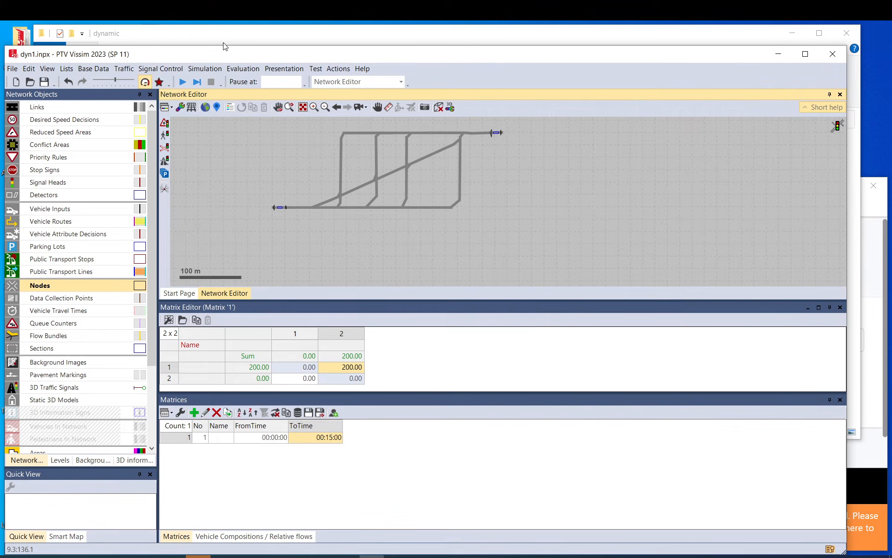
# Check the number of runs in the simulation parameters and close them without changes.
pyautogui.click(223, 84)
pyautogui.moveTo(413, 252); pyautogui.dragTo(456, 256)
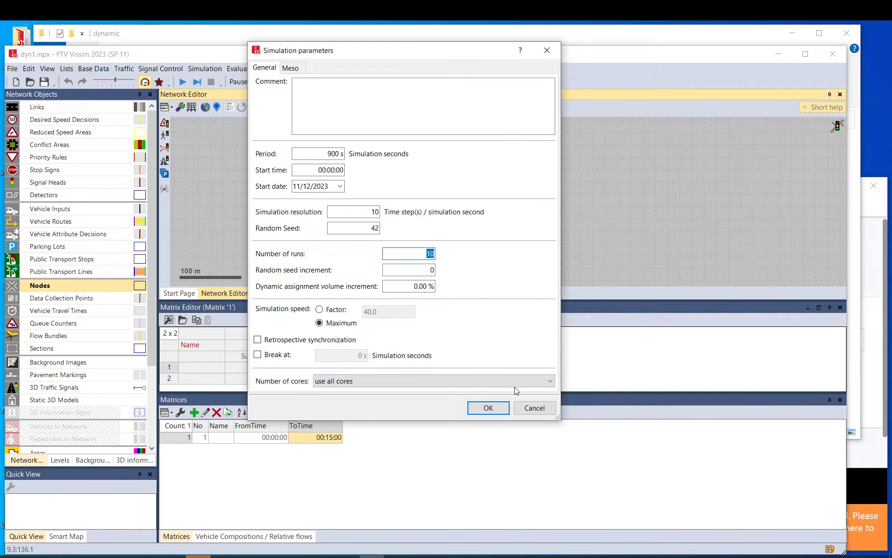
pyautogui.click(535, 407)
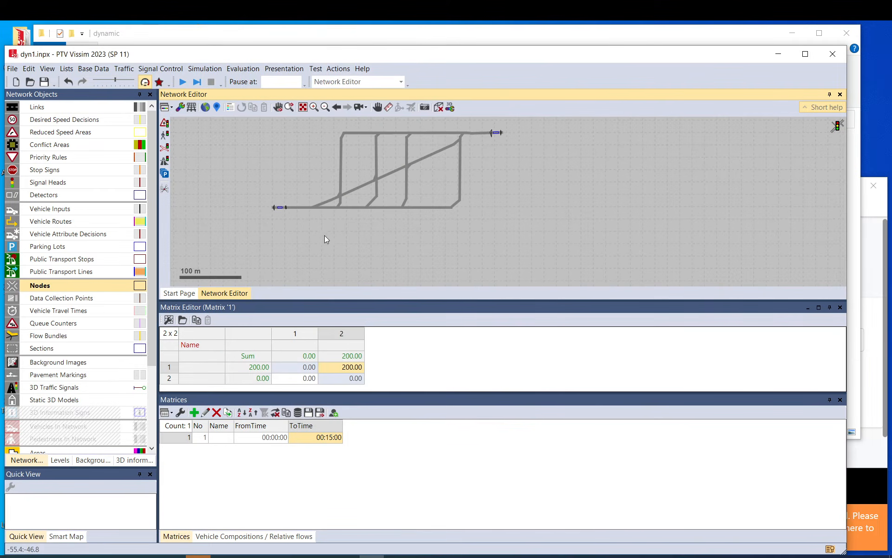
# Configure the evaluation to write the Convergence direct output to file, check the result attributes and accept.
pyautogui.click(243, 68)
pyautogui.click(195, 79)
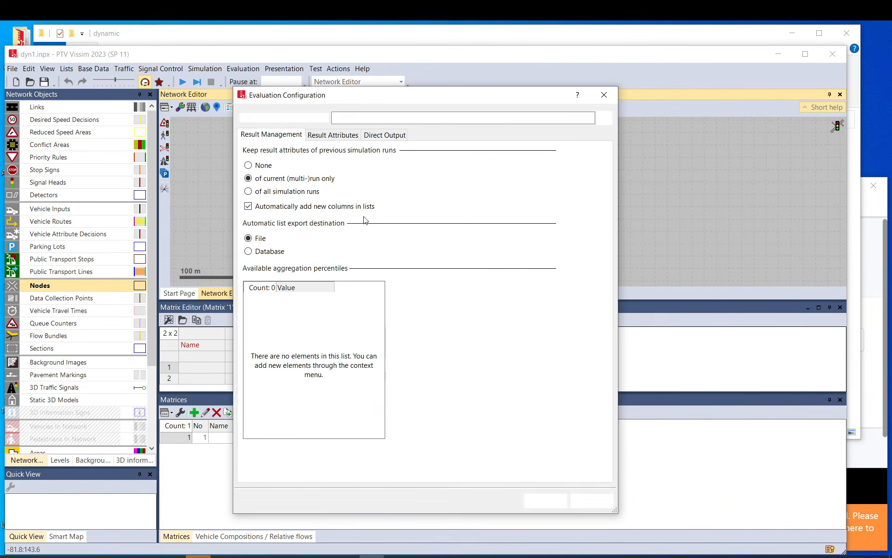
pyautogui.click(379, 135)
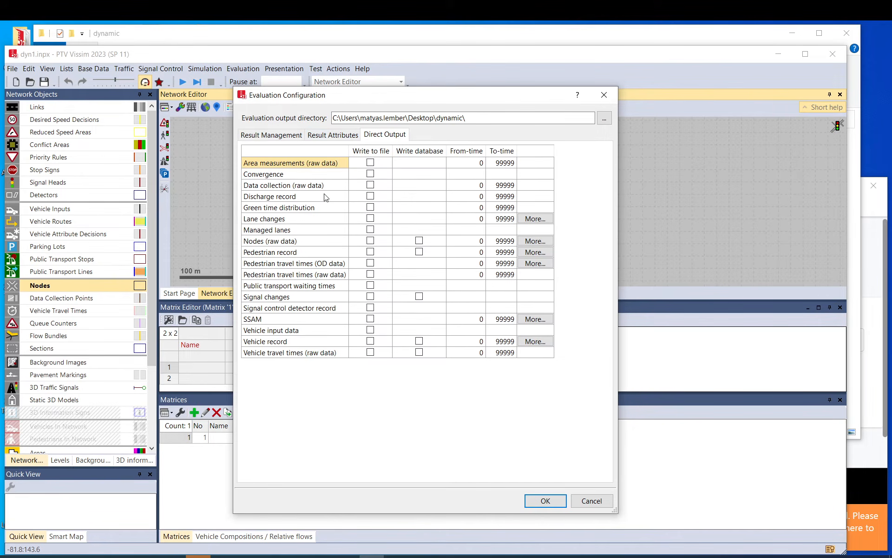
pyautogui.click(372, 176)
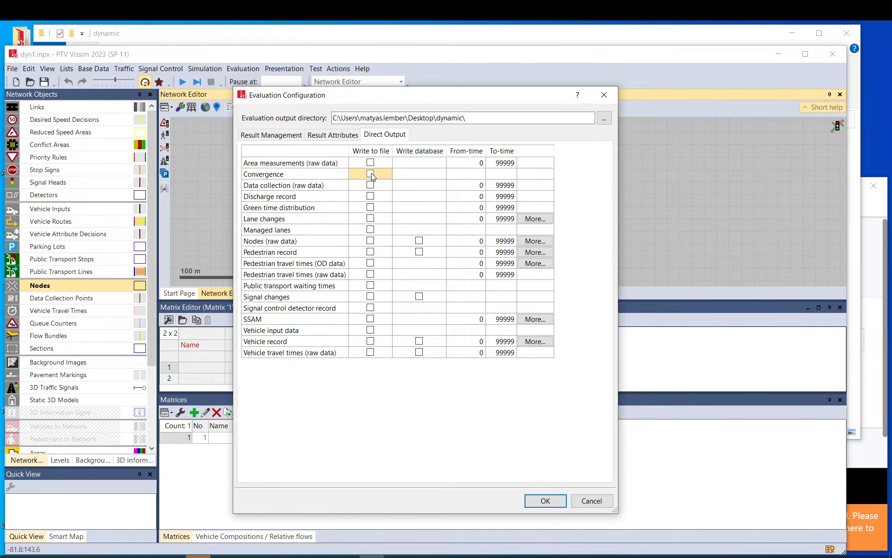
pyautogui.click(372, 176)
pyautogui.click(333, 135)
pyautogui.click(545, 500)
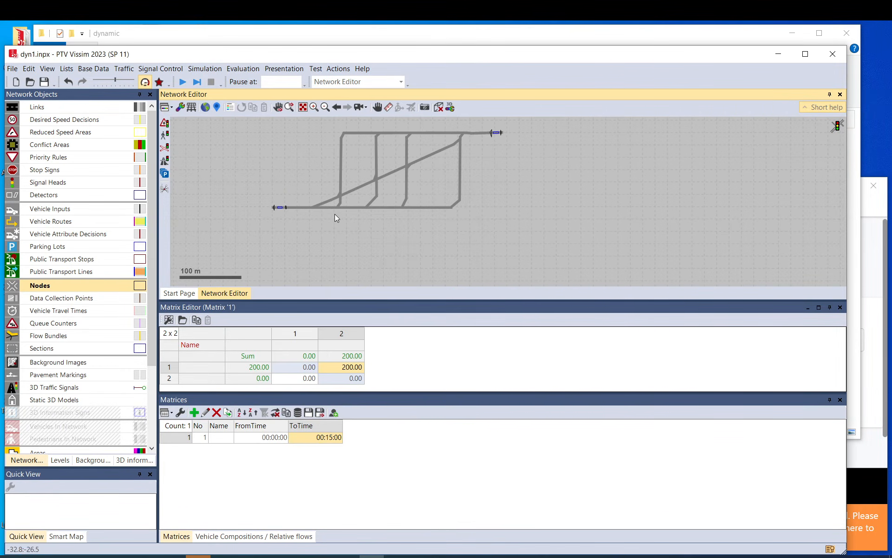
# Close the matrix editor, the matrices list and the vehicle compositions list so that only the network editor remains.
pyautogui.moveTo(338, 237); pyautogui.dragTo(329, 288)
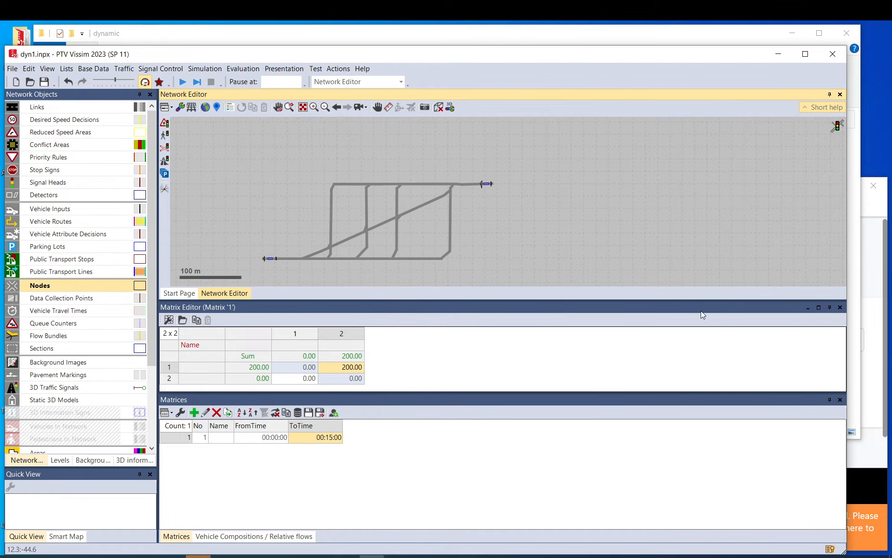
pyautogui.click(839, 307)
pyautogui.click(841, 362)
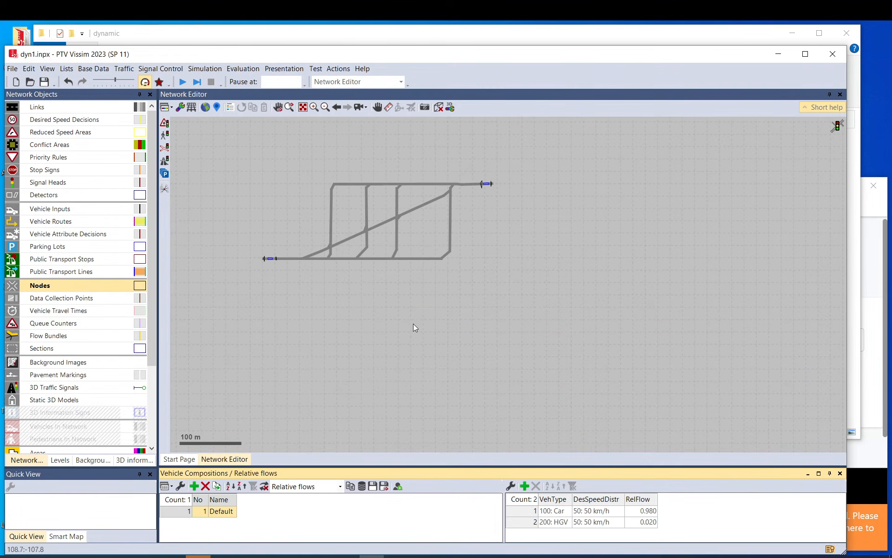
pyautogui.click(841, 473)
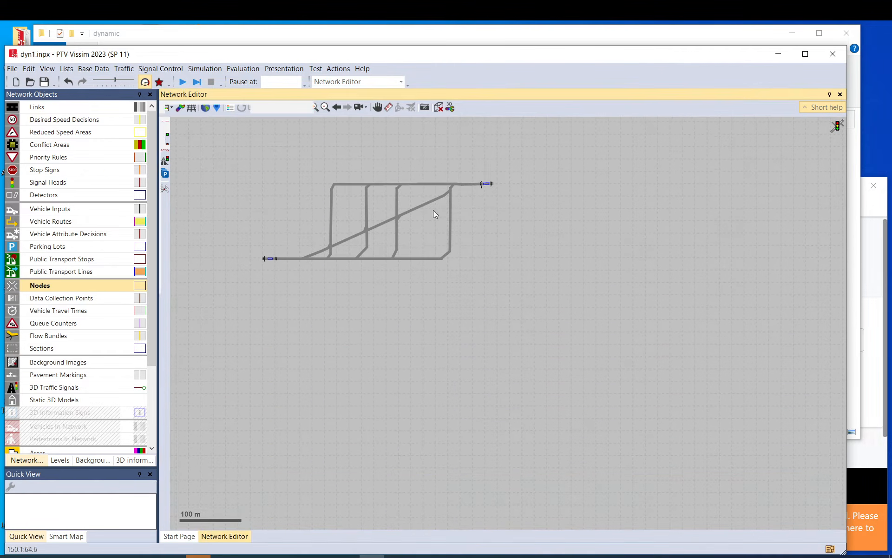
pyautogui.scroll(3, 381, 187)
# Reopen the dynamic assignment parameters, review the files, path search, choice and cost settings, and close them with the settings unchanged.
pyautogui.click(112, 69)
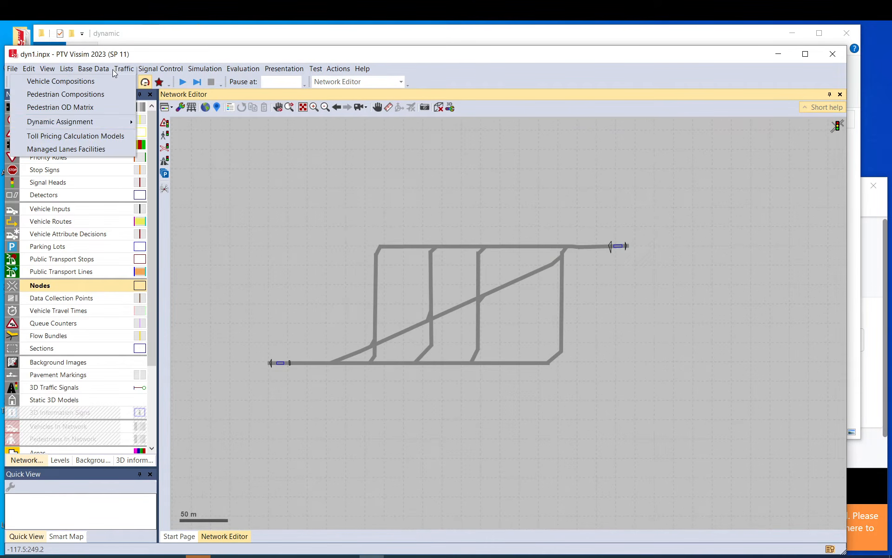
pyautogui.moveTo(90, 122)
pyautogui.click(172, 125)
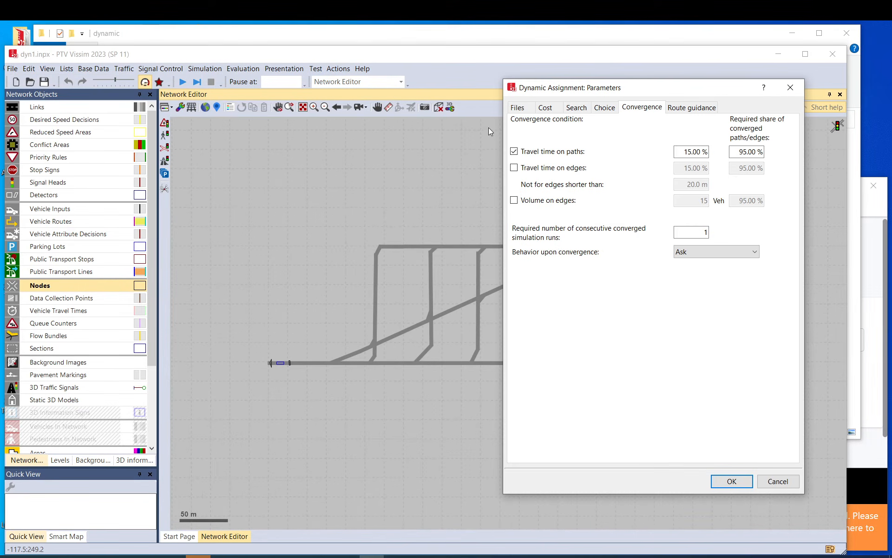
pyautogui.click(523, 107)
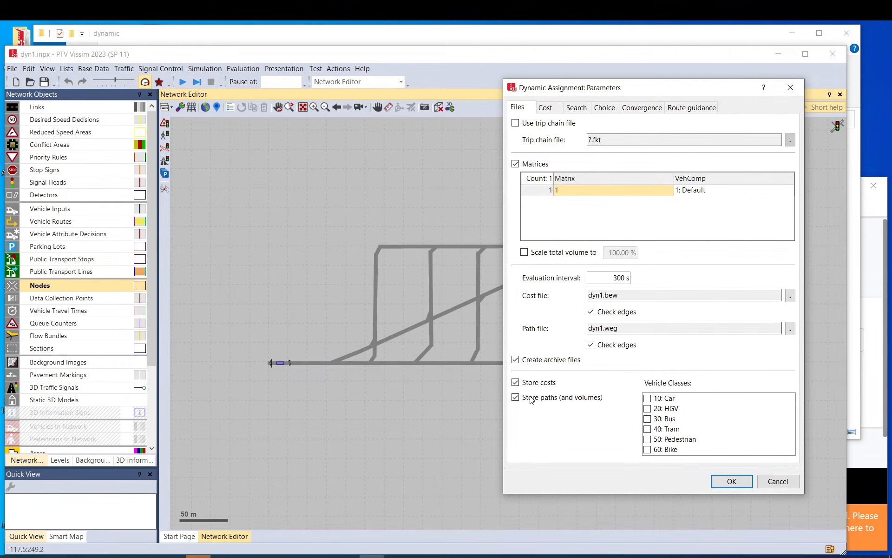
pyautogui.click(579, 107)
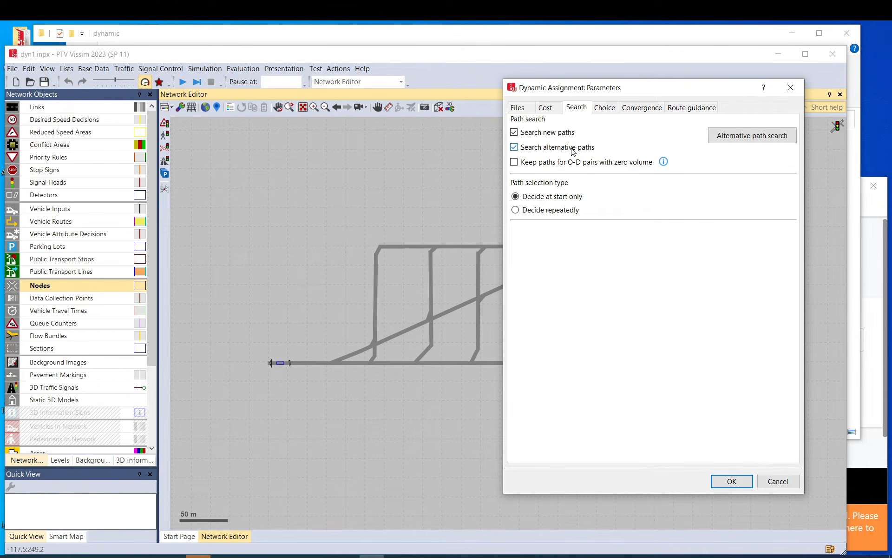
pyautogui.click(605, 108)
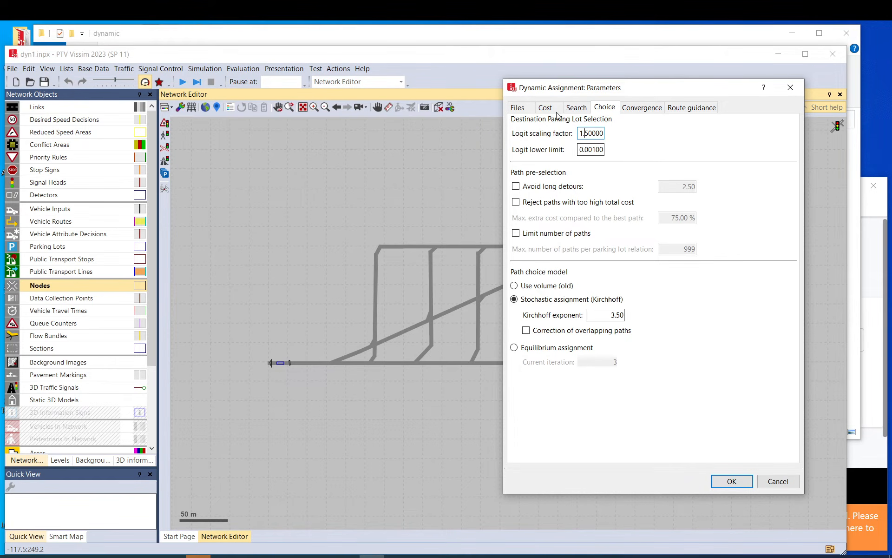
pyautogui.click(576, 107)
pyautogui.click(545, 107)
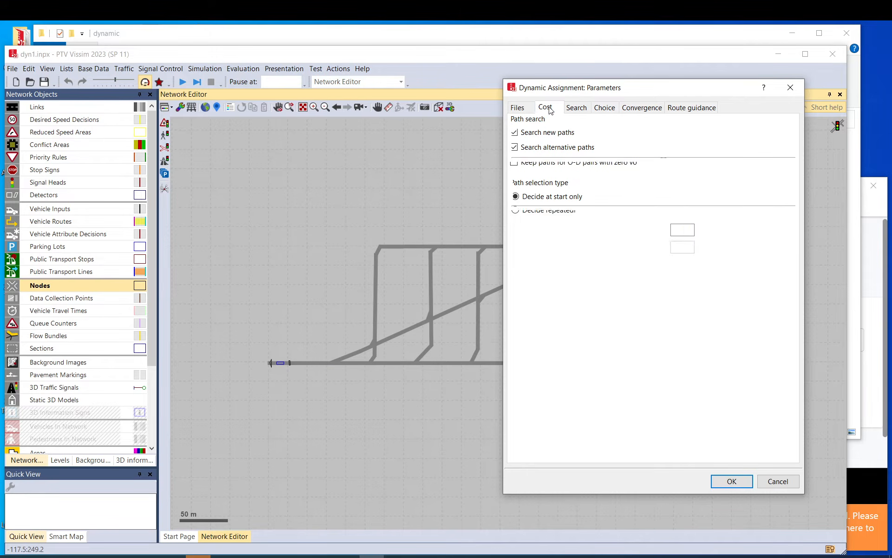
pyautogui.click(517, 107)
pyautogui.click(732, 481)
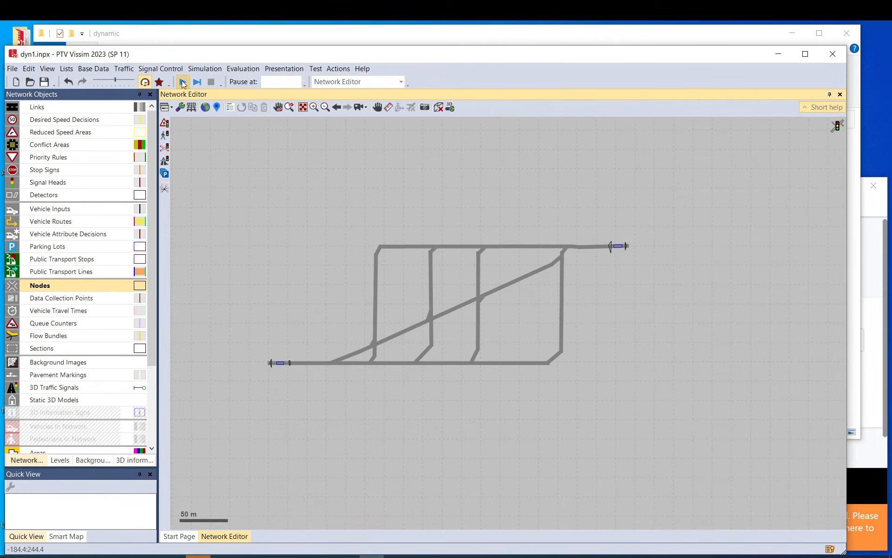
# Turn off quick mode and start the continuous simulation, saving the network changes.
pyautogui.click(147, 83)
pyautogui.click(182, 82)
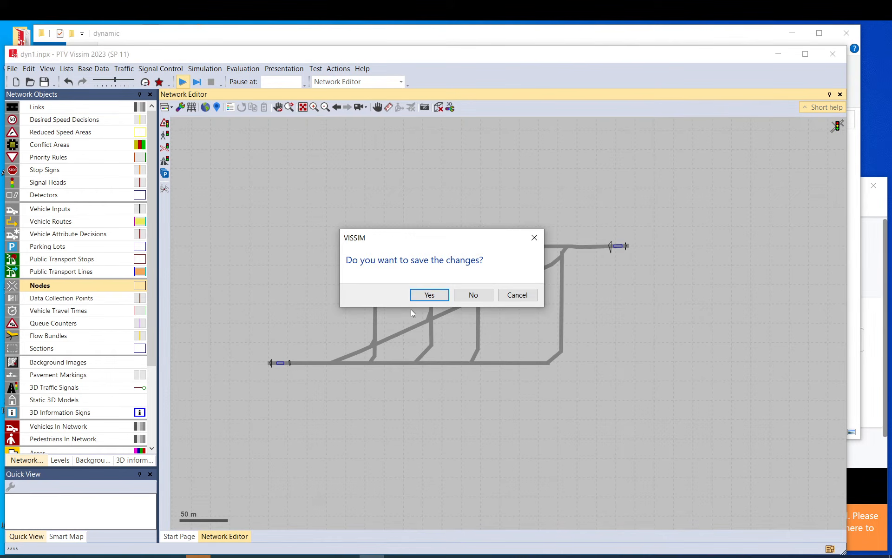
pyautogui.click(435, 299)
pyautogui.scroll(1, 386, 349)
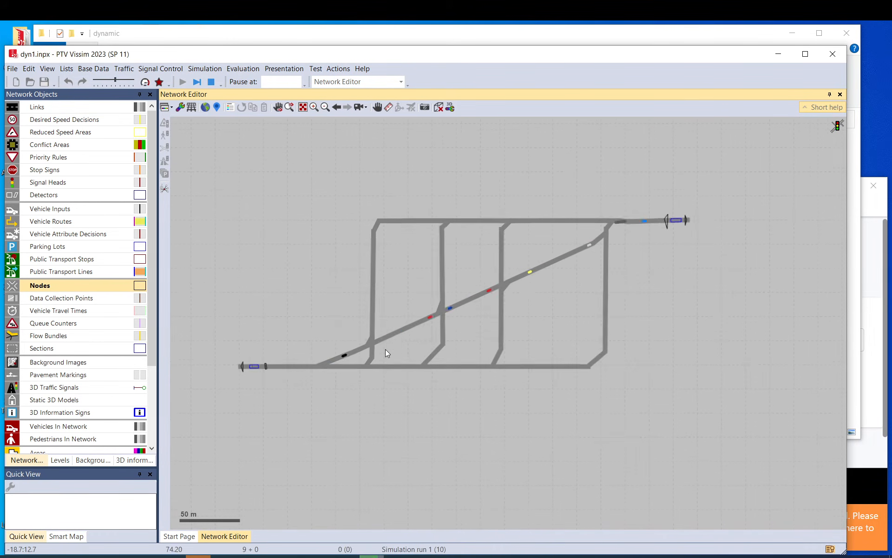
# Slow down the display update of the running simulation to watch the vehicles' routes, and speed it up again.
pyautogui.click(95, 81)
pyautogui.click(96, 82)
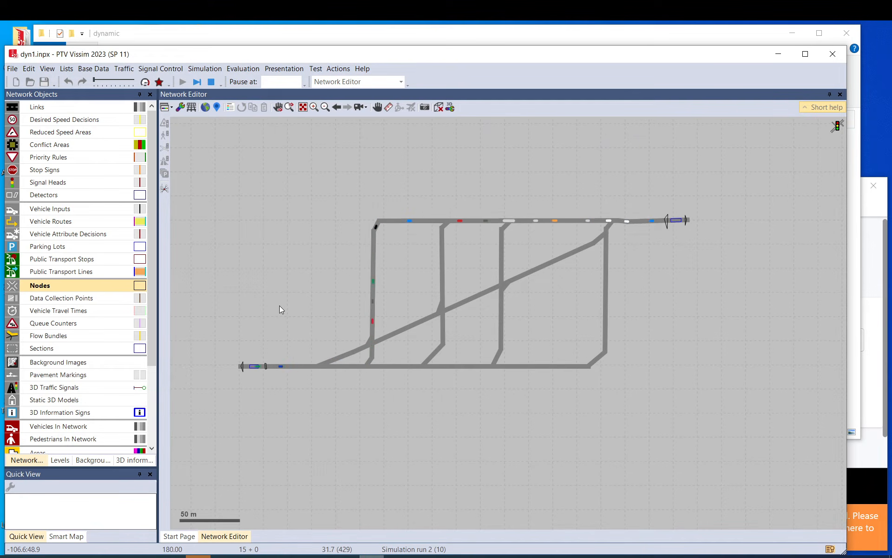
pyautogui.click(115, 80)
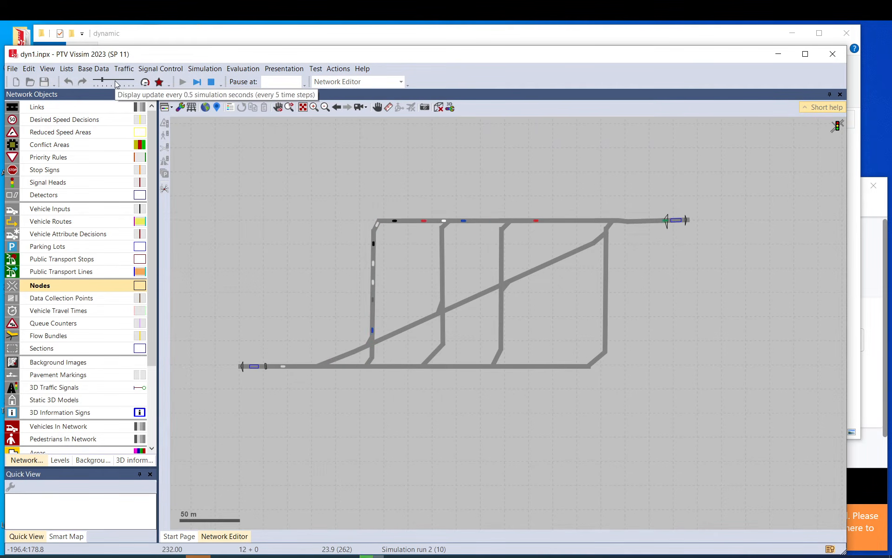
pyautogui.click(122, 81)
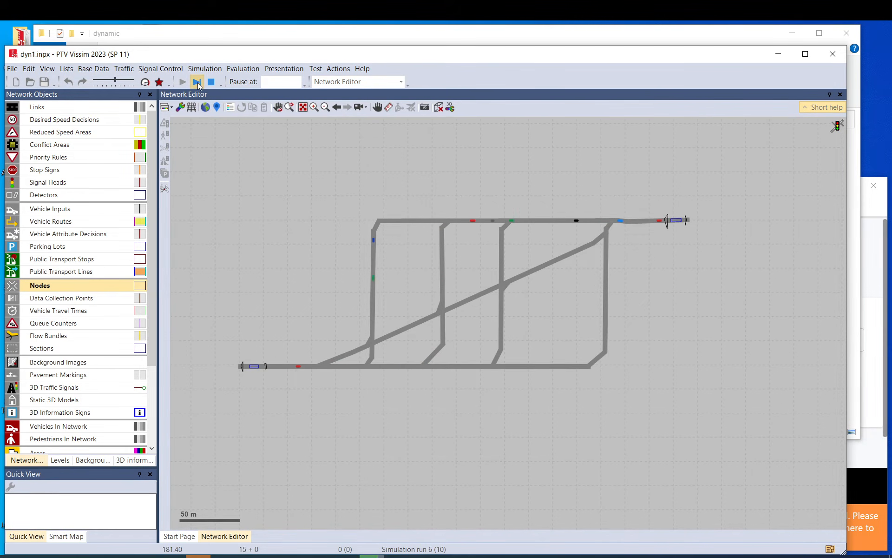
# Switch to the dynamic folder, open dyn1_002.weg in Notepad++ and close the dyn1.layx file.
pyautogui.click(98, 555)
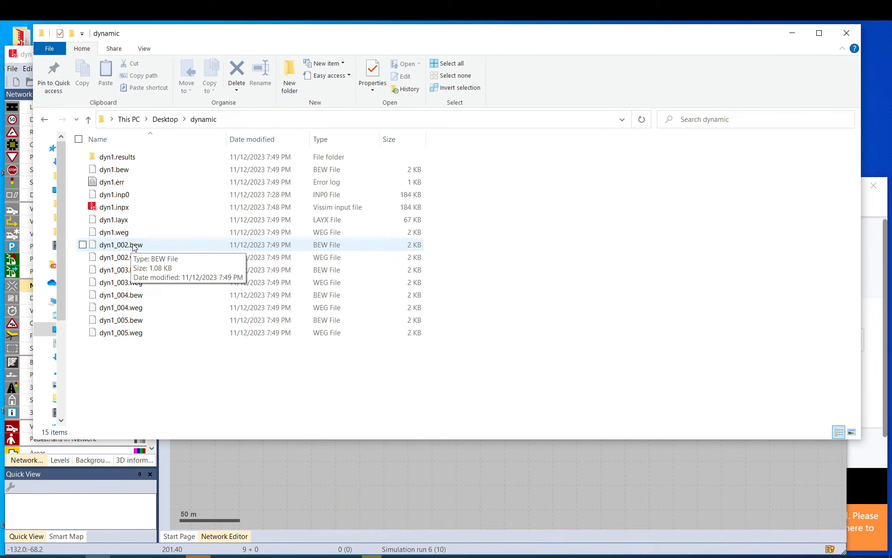
pyautogui.click(136, 263)
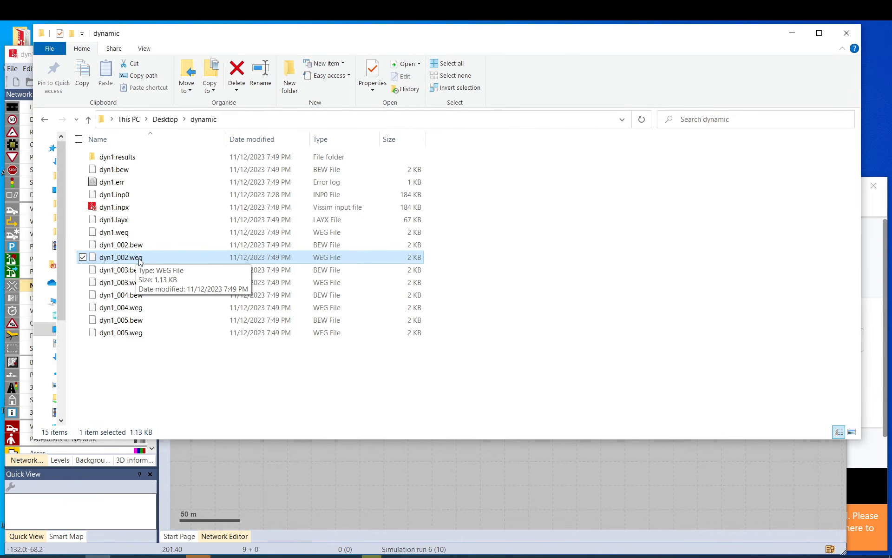
pyautogui.rightClick(137, 258)
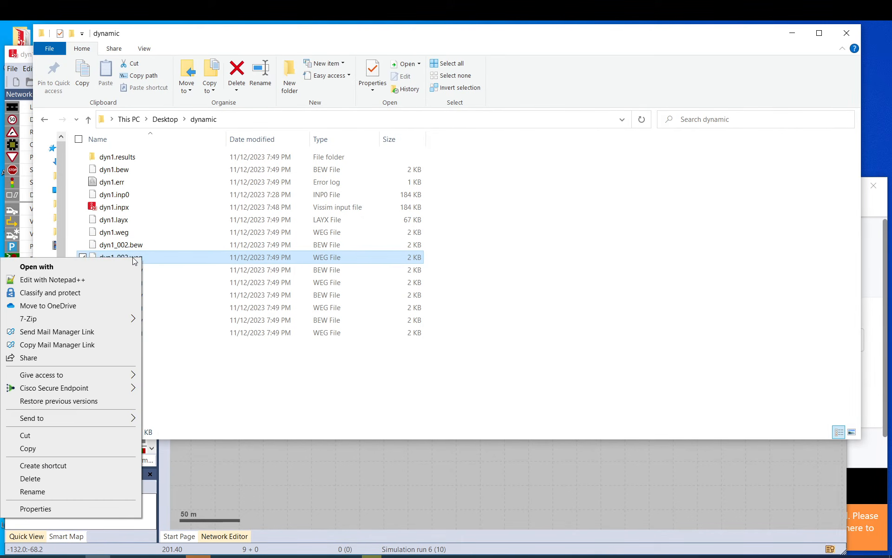
pyautogui.click(111, 281)
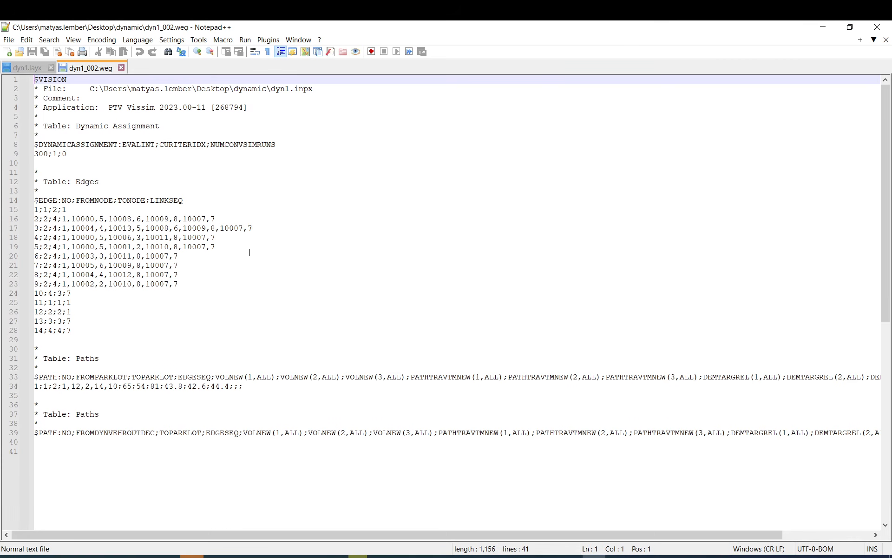
pyautogui.click(52, 68)
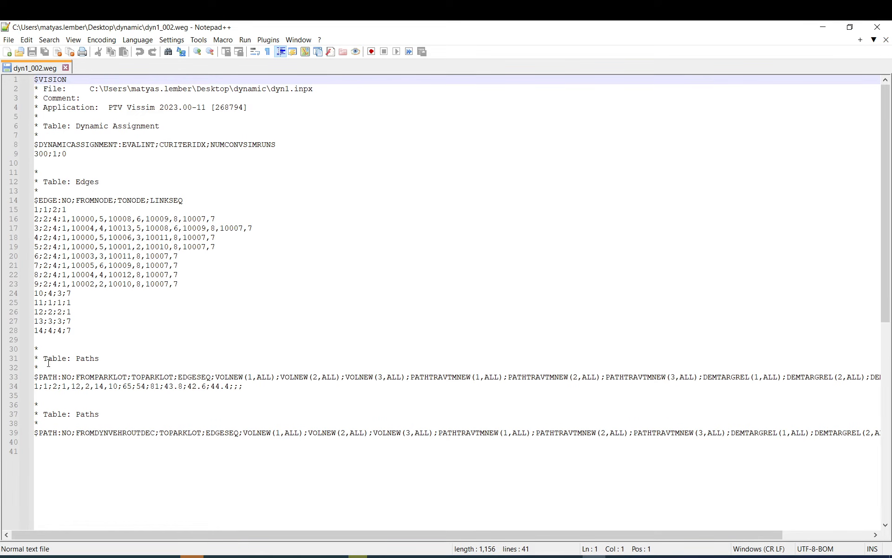
# Examine the path row and the edge rows 1 to 14 in dyn1_002.weg.
pyautogui.moveTo(35, 385); pyautogui.dragTo(244, 386)
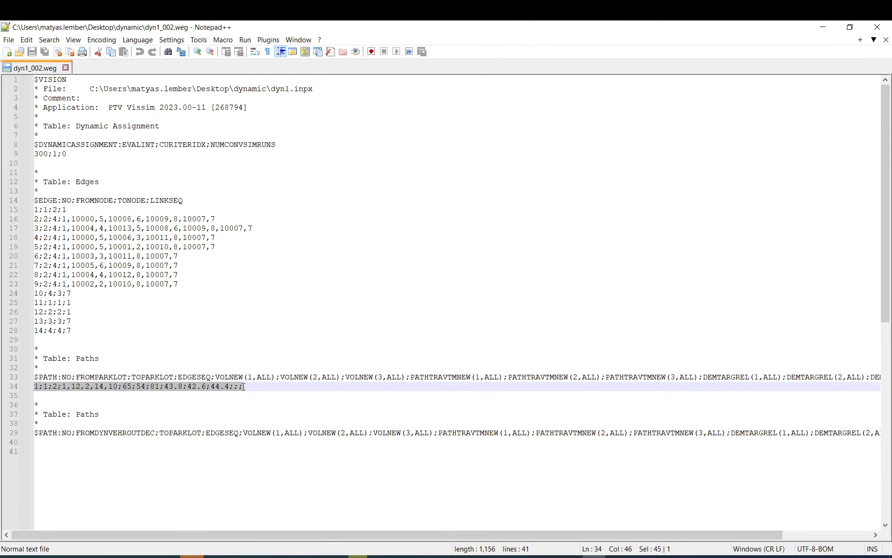
pyautogui.click(251, 386)
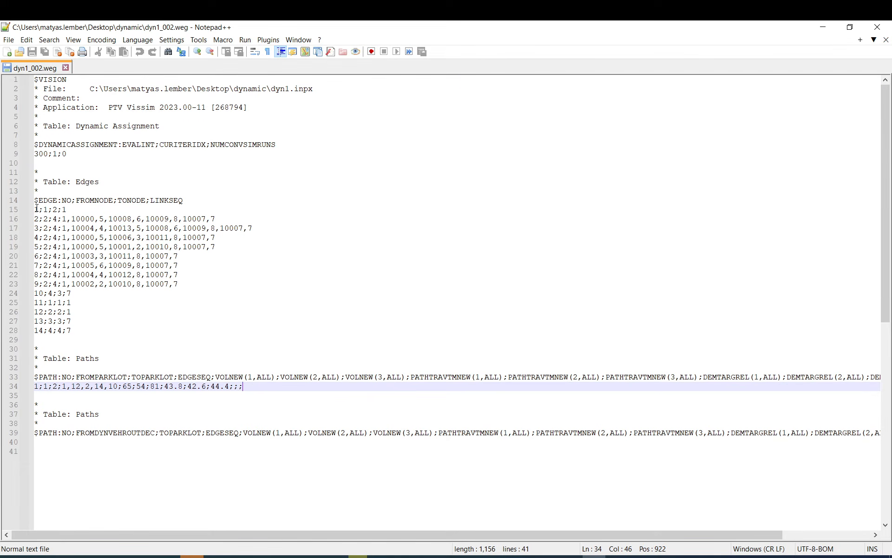
pyautogui.moveTo(36, 209); pyautogui.dragTo(107, 333)
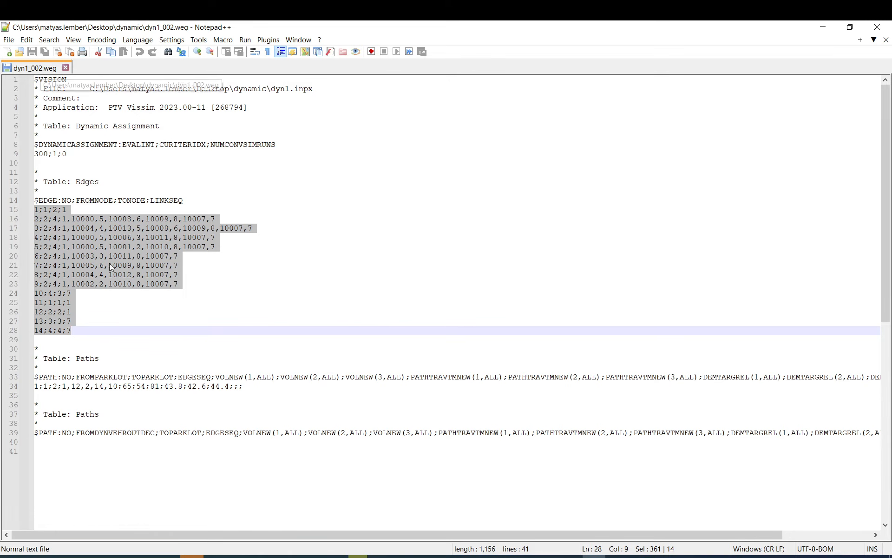
# Open dyn1_003.weg from the dynamic folder in Notepad++ and examine the rows of its first Paths table.
pyautogui.click(96, 556)
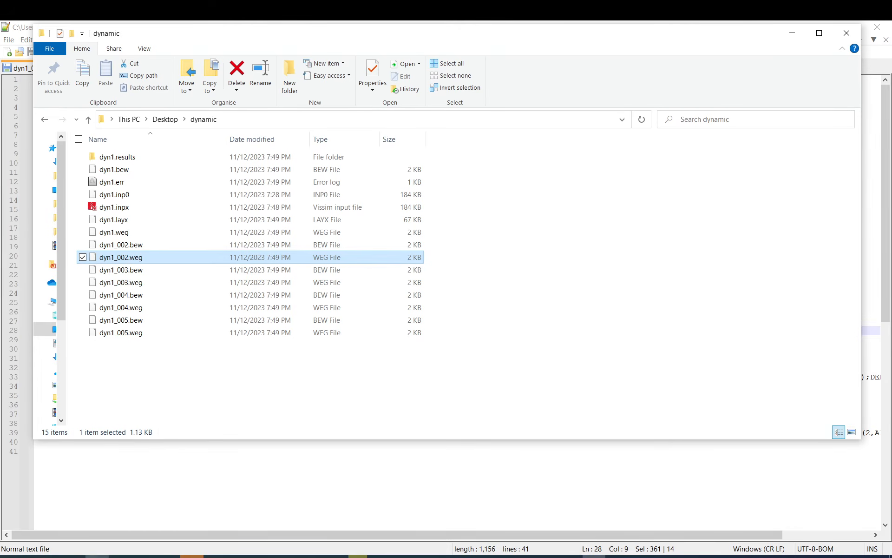
pyautogui.click(131, 282)
pyautogui.rightClick(140, 283)
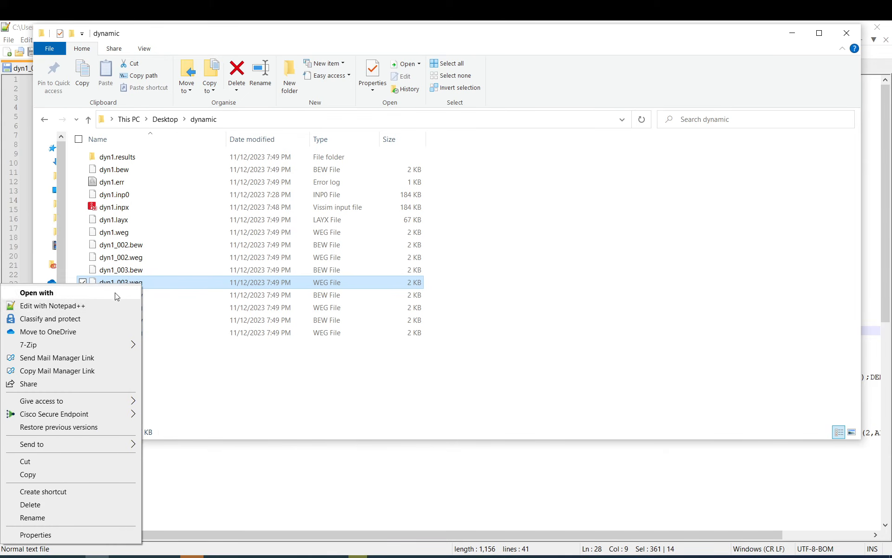
pyautogui.click(96, 306)
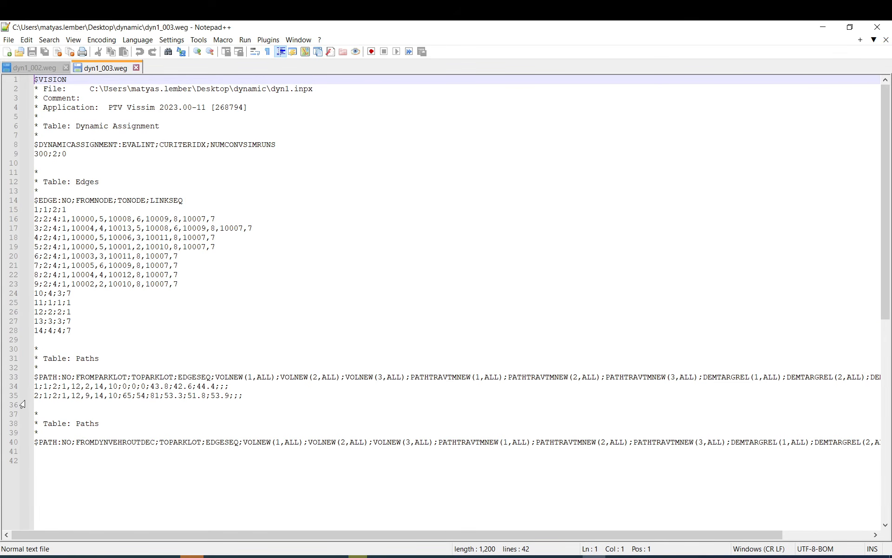
pyautogui.moveTo(30, 389); pyautogui.dragTo(78, 400)
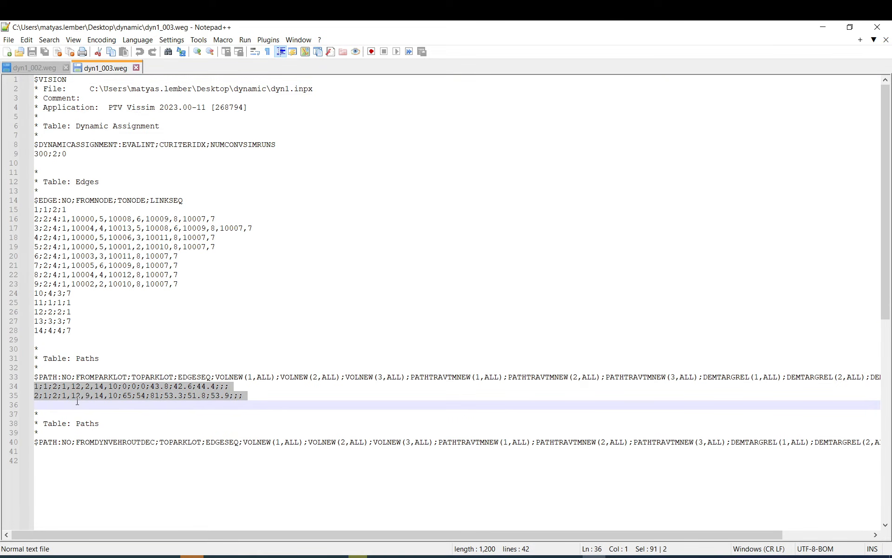
# Open dyn1.weg from the dynamic folder in Notepad++ and examine the rows of its first Paths table.
pyautogui.click(97, 556)
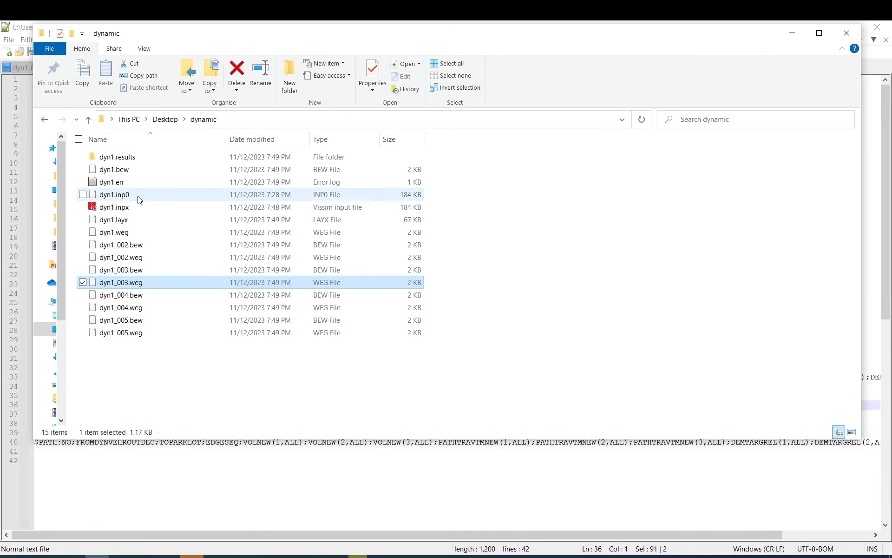
pyautogui.click(119, 235)
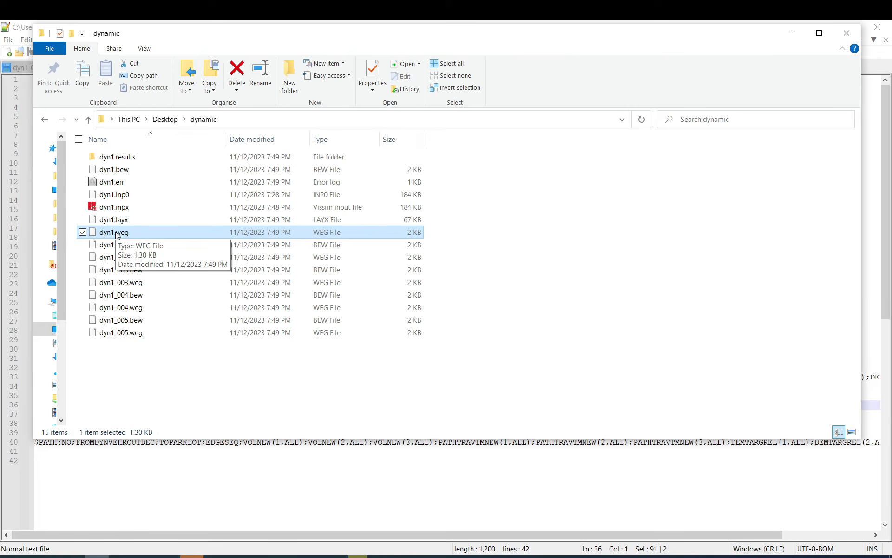
pyautogui.rightClick(116, 235)
pyautogui.click(37, 256)
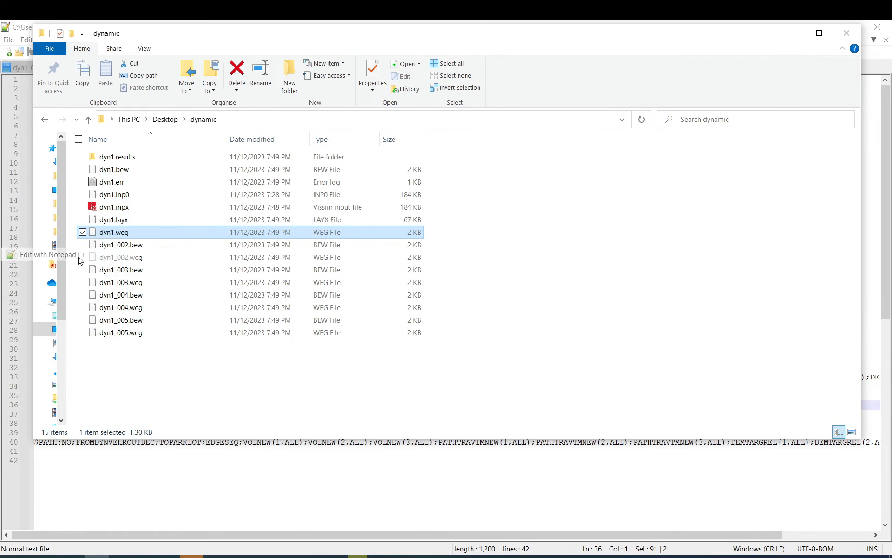
pyautogui.moveTo(253, 426); pyautogui.dragTo(36, 386)
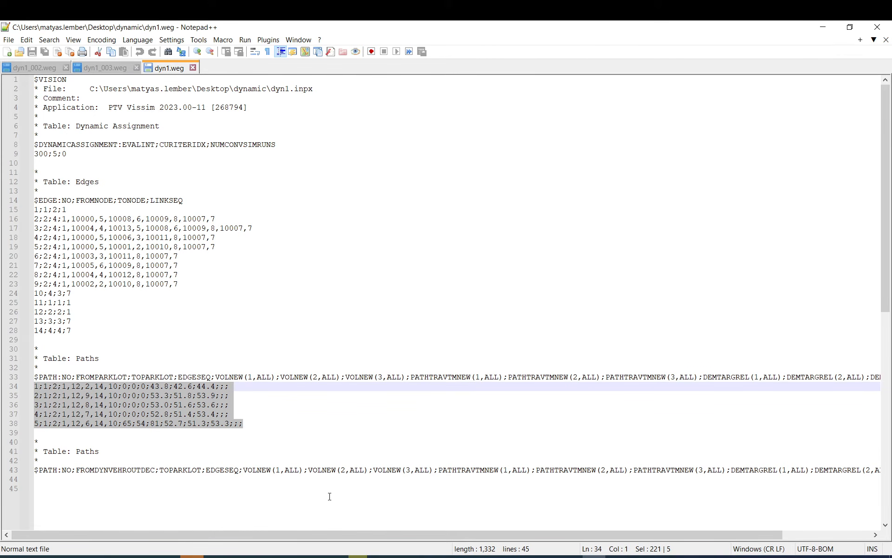
# Switch back to Vissim, resume the paused simulation and make the display update less frequent to speed up the runs.
pyautogui.click(358, 556)
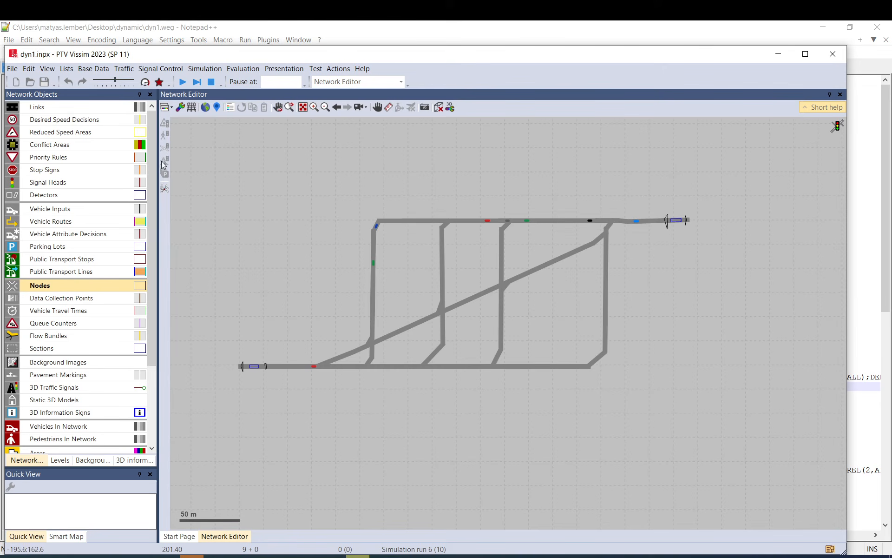
pyautogui.click(182, 82)
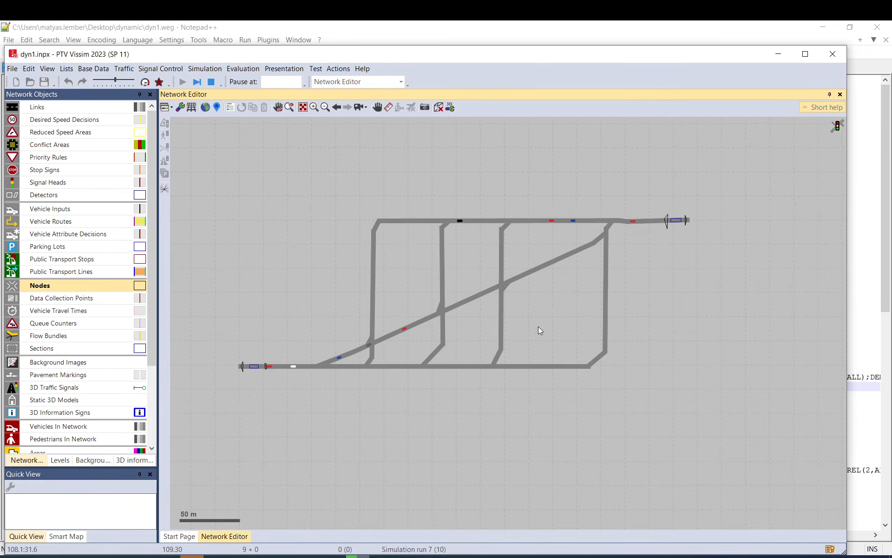
pyautogui.scroll(1, 539, 326)
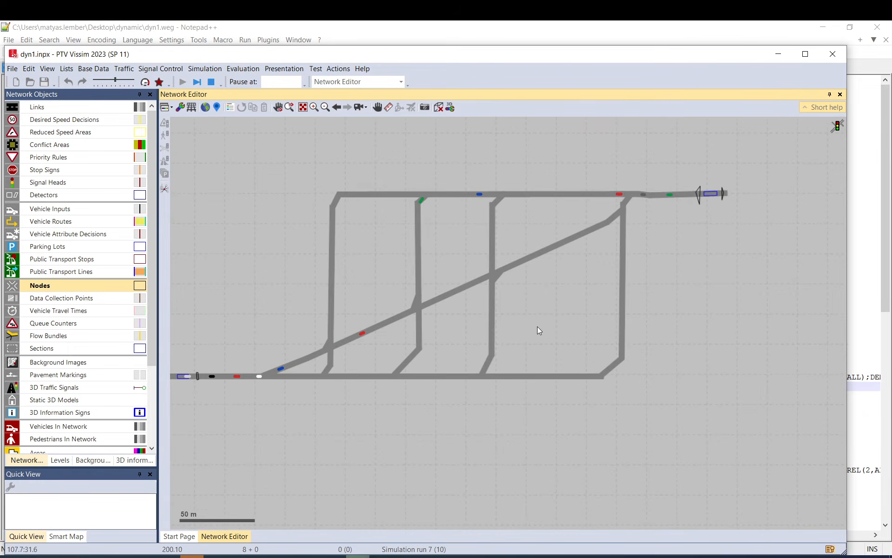
pyautogui.click(126, 80)
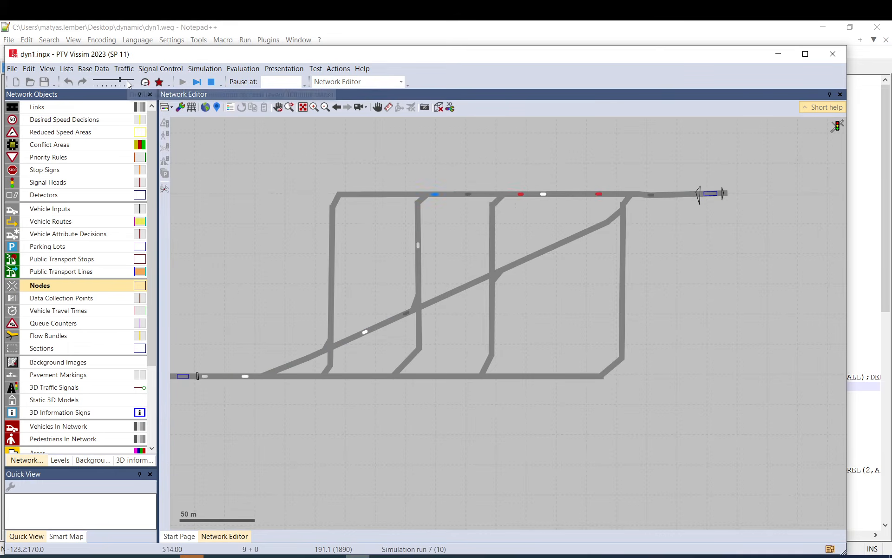
# Make the display update more frequent, and stop the multi-run once all convergence conditions are met.
pyautogui.click(99, 82)
pyautogui.click(98, 81)
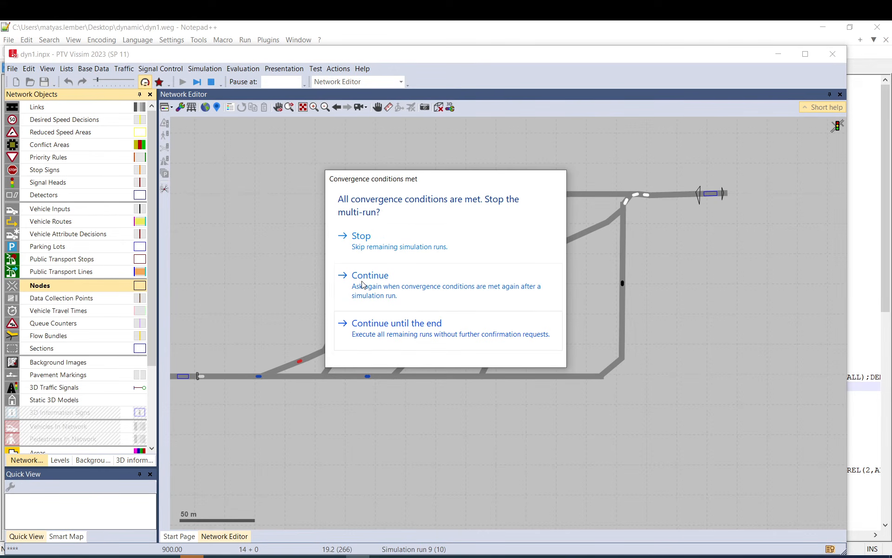
pyautogui.click(371, 244)
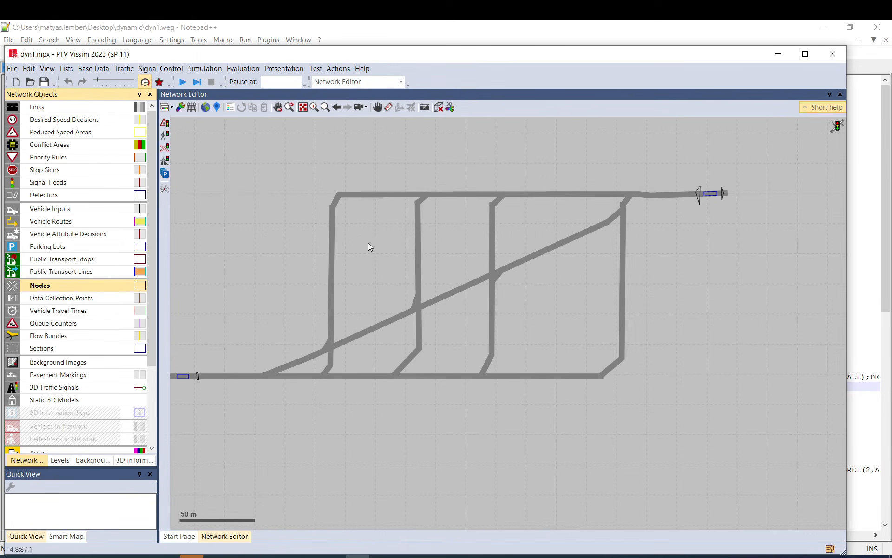
# Open the dynamic assignment Edges list and examine where edge 1 runs between nodes 1 and 2 in the network.
pyautogui.click(124, 68)
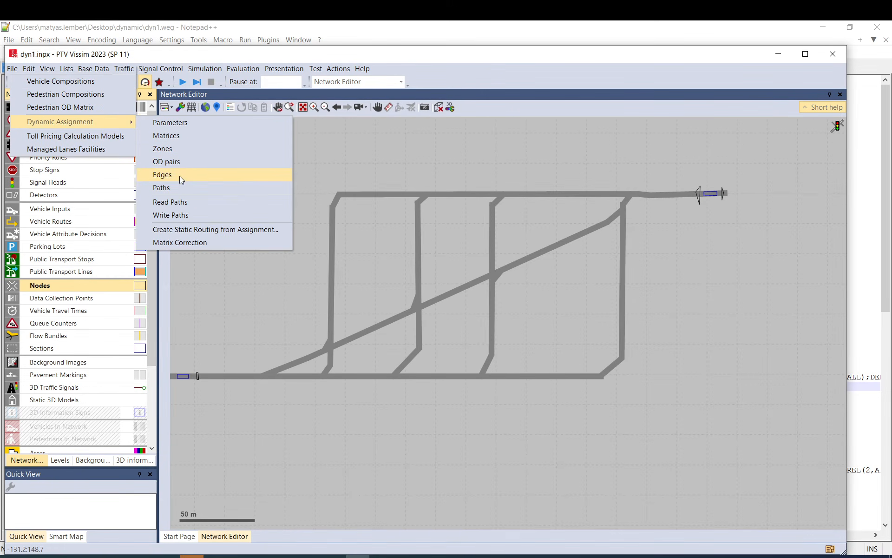
pyautogui.click(179, 175)
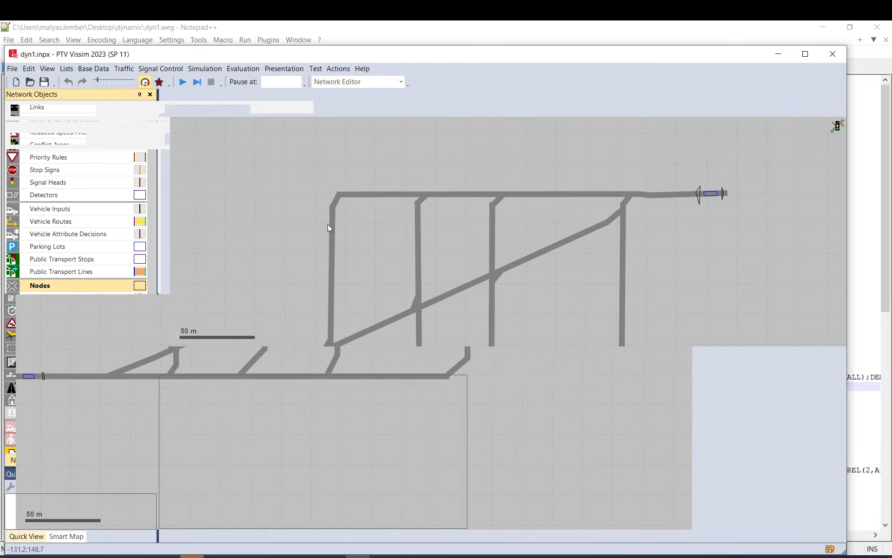
pyautogui.moveTo(330, 356); pyautogui.dragTo(331, 399)
pyautogui.click(337, 453)
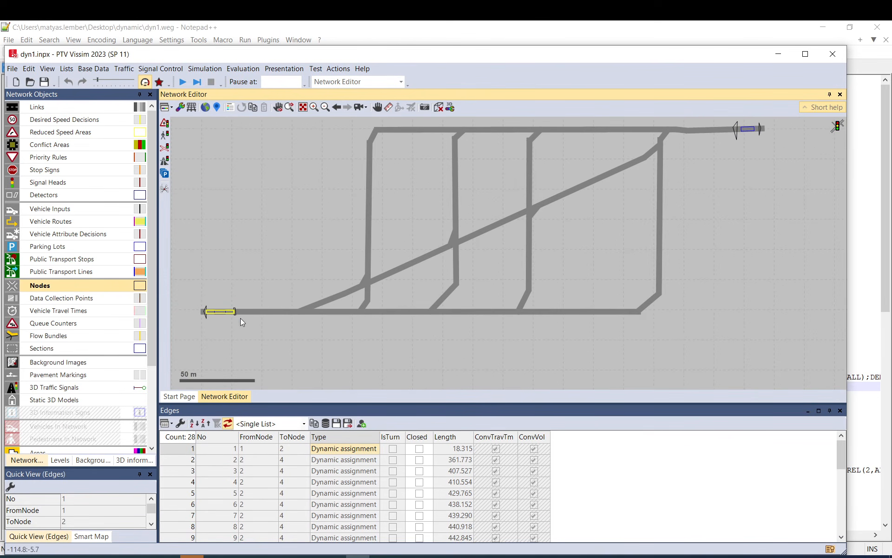
pyautogui.scroll(3, 208, 314)
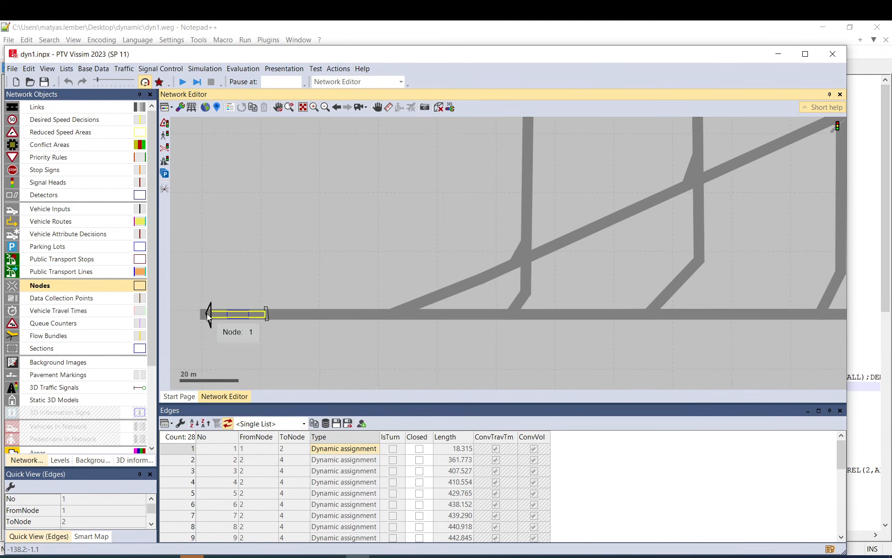
pyautogui.scroll(2, 209, 315)
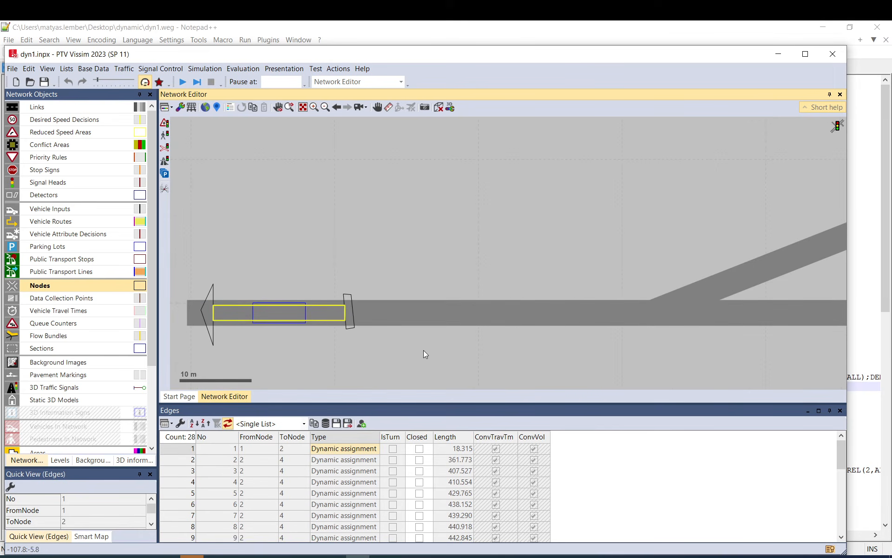
# Highlight edges 2, 3 and 5 from the Edges list one after another and examine their courses across the whole network.
pyautogui.click(356, 462)
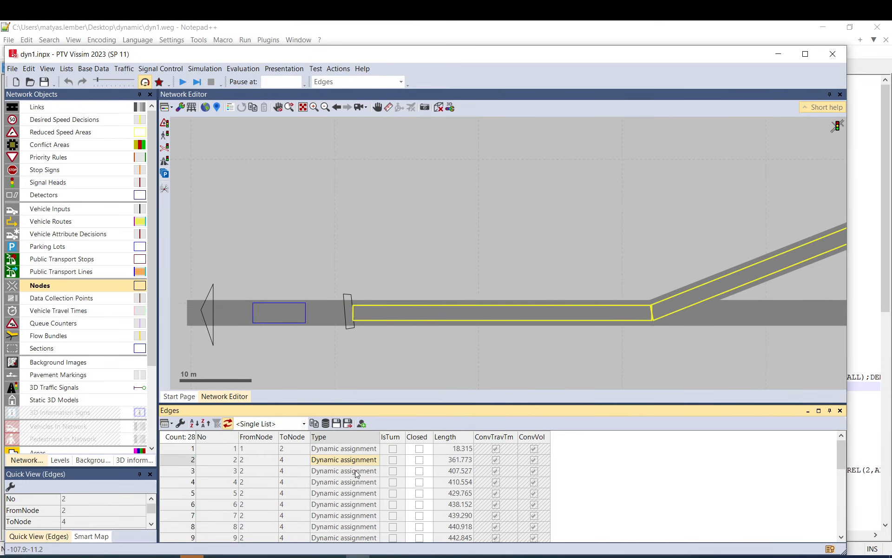
pyautogui.click(356, 471)
pyautogui.moveTo(644, 276); pyautogui.dragTo(403, 266)
pyautogui.scroll(-3, 403, 266)
pyautogui.moveTo(593, 232); pyautogui.dragTo(440, 286)
pyautogui.scroll(-1, 440, 286)
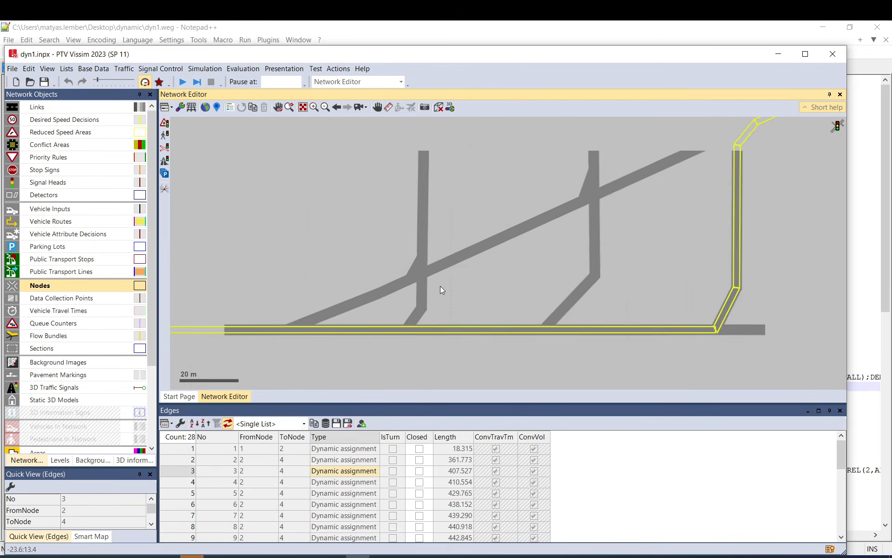
pyautogui.scroll(-2, 440, 286)
pyautogui.scroll(-2, 560, 253)
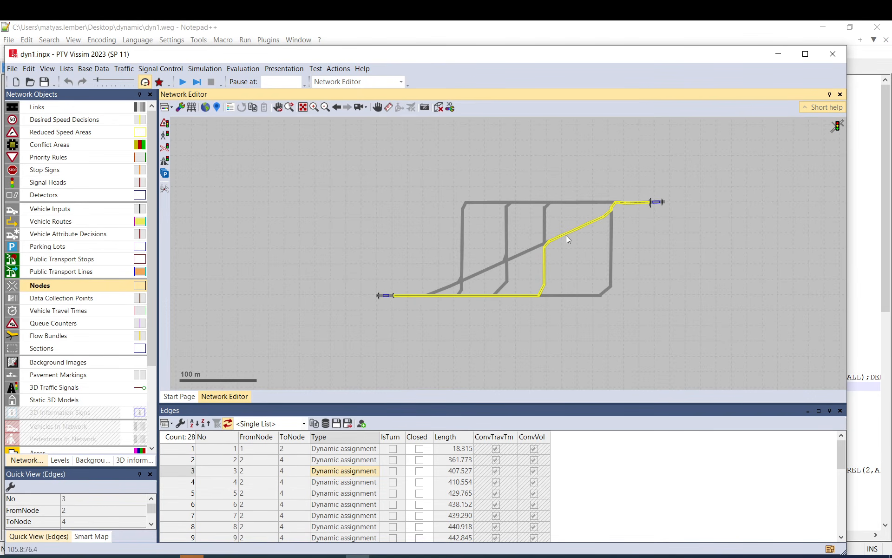
pyautogui.moveTo(590, 265); pyautogui.dragTo(534, 275)
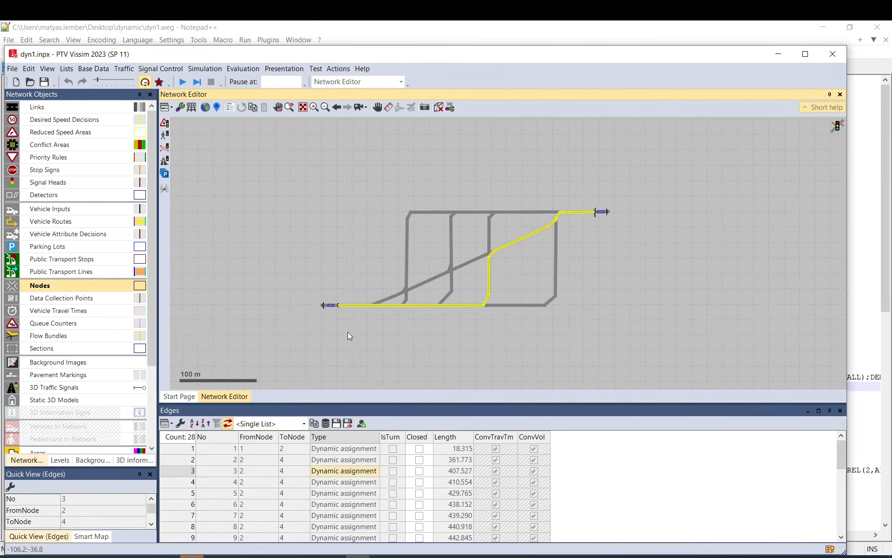
pyautogui.click(334, 493)
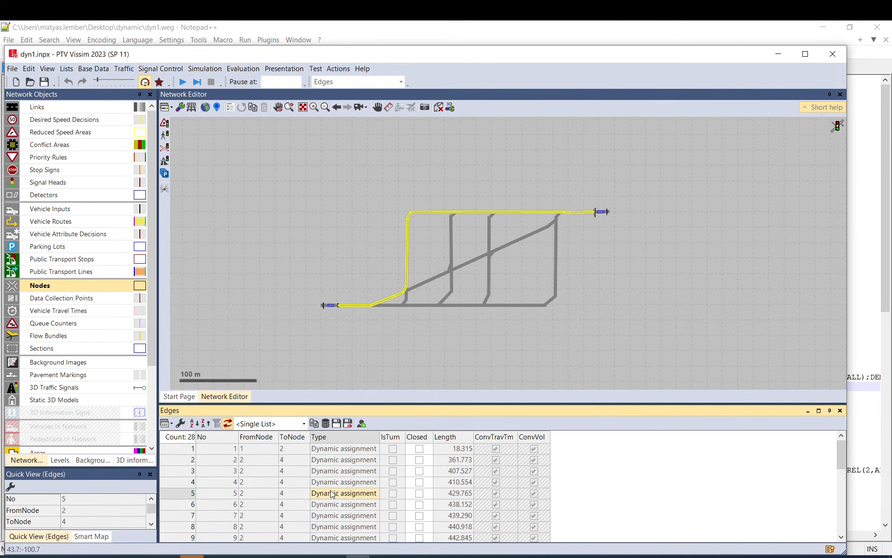
# Highlight the dynamic assignment edges beyond edge 5 in turn, up to 13, and examine the turn edge 12 inside node 2.
pyautogui.press('Down')
pyautogui.press('Down')
pyautogui.press('Down')
pyautogui.press('Down')
pyautogui.press('Down')
pyautogui.press('Down')
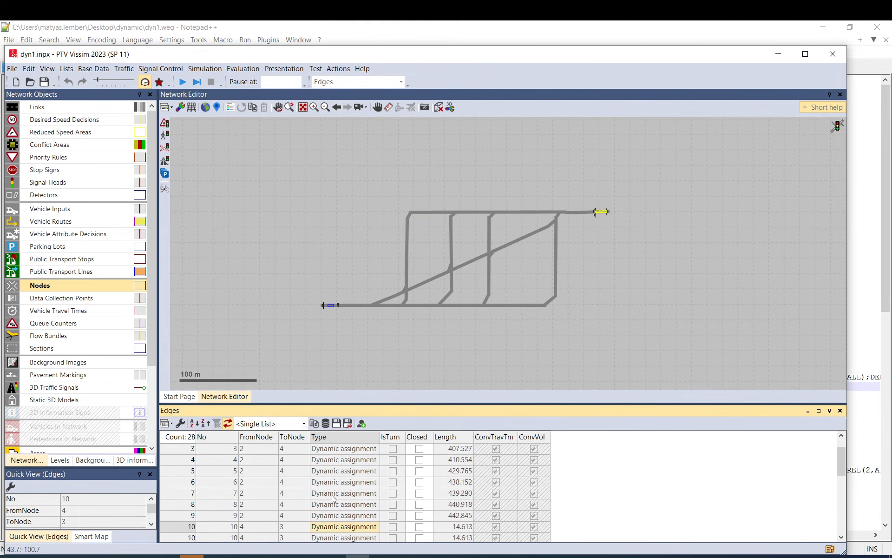
pyautogui.press('Down')
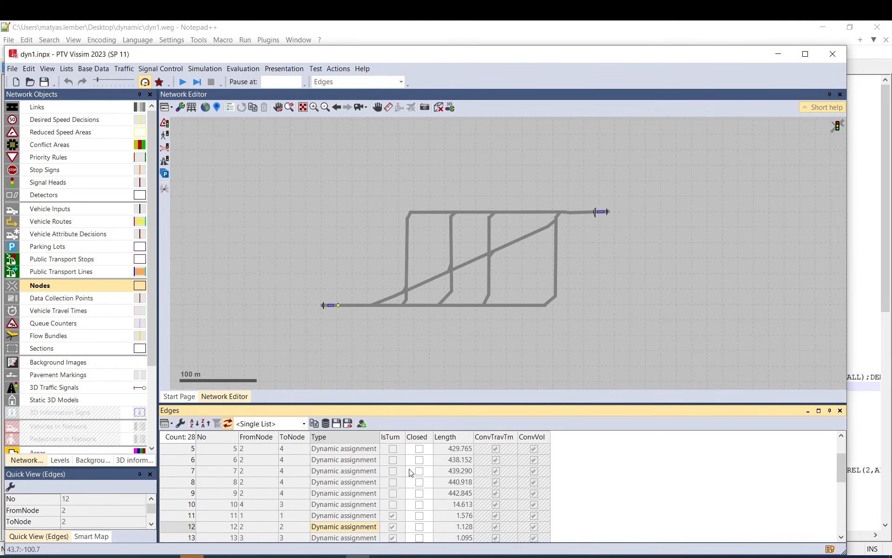
pyautogui.scroll(3, 336, 307)
pyautogui.scroll(5, 334, 309)
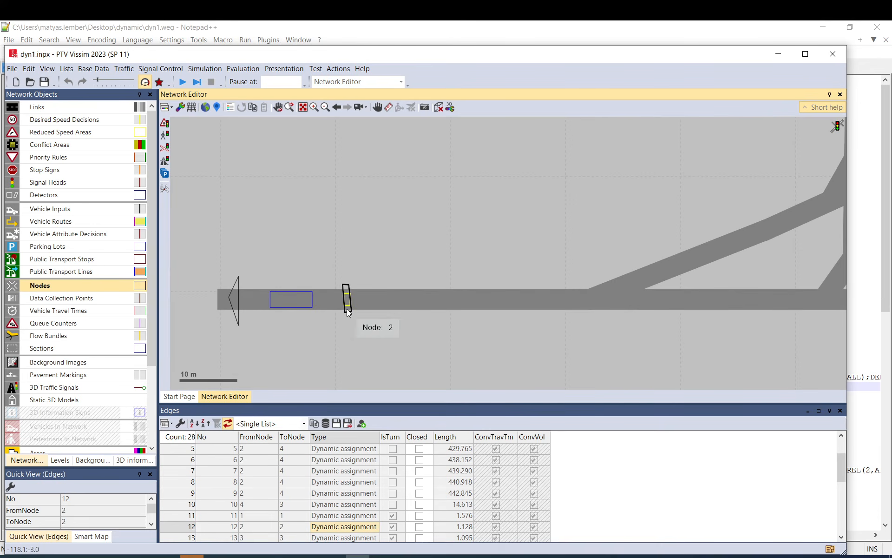
pyautogui.click(348, 542)
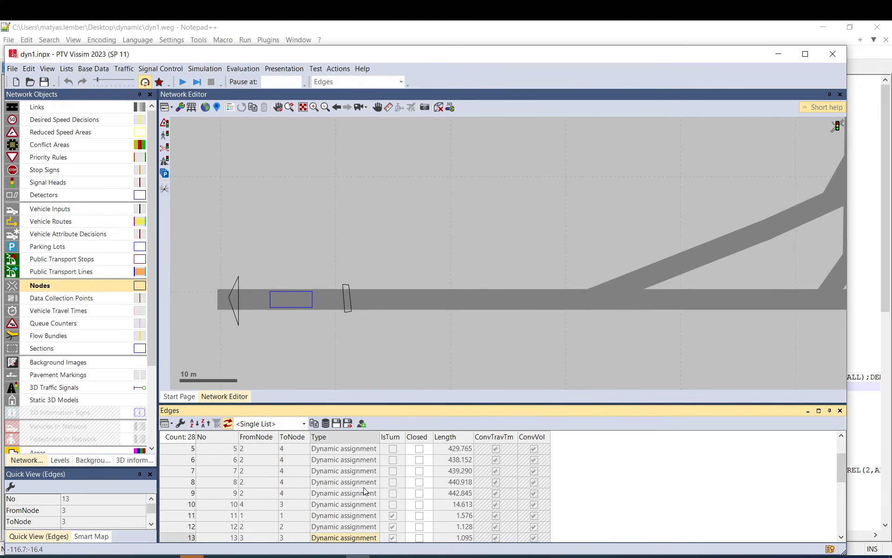
pyautogui.click(360, 471)
# Switch to Notepad++, reload the modified dyn1.weg, and examine the Edges table's rows and its number, node and link sequence columns.
pyautogui.click(576, 556)
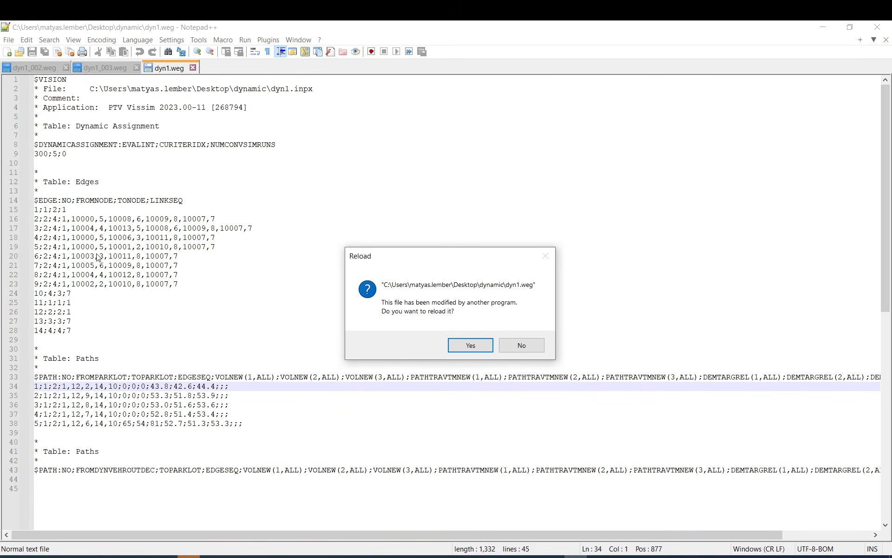
pyautogui.click(466, 346)
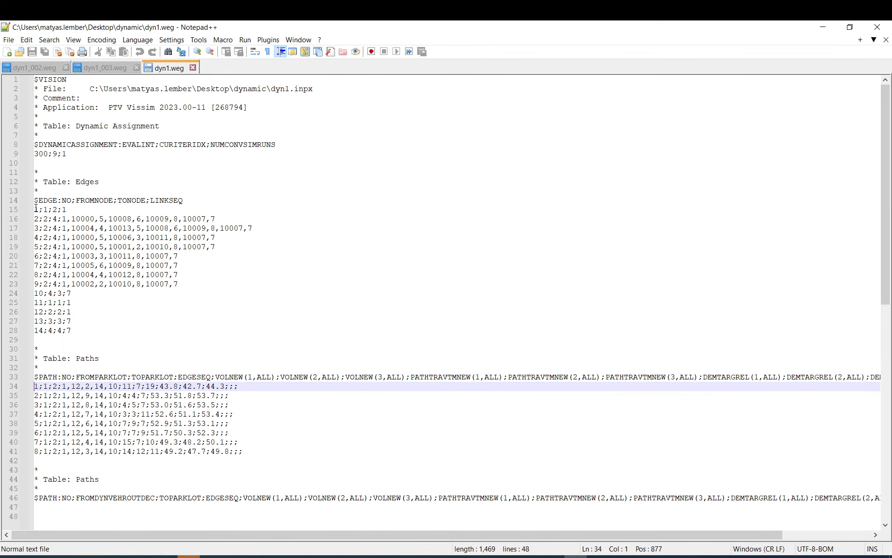
pyautogui.moveTo(35, 208); pyautogui.dragTo(80, 300)
pyautogui.click(52, 200)
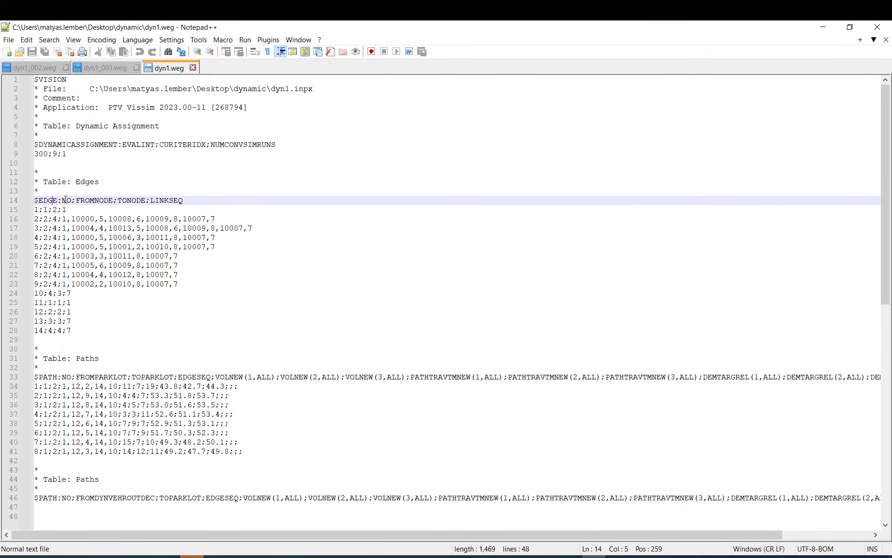
pyautogui.moveTo(78, 200); pyautogui.dragTo(161, 201)
pyautogui.moveTo(164, 201); pyautogui.dragTo(186, 209)
# Examine the Paths table's parking lot and EDGESEQ columns, and mark path 2's edge sequence 1,12,9,14,10.
pyautogui.moveTo(35, 376); pyautogui.dragTo(494, 377)
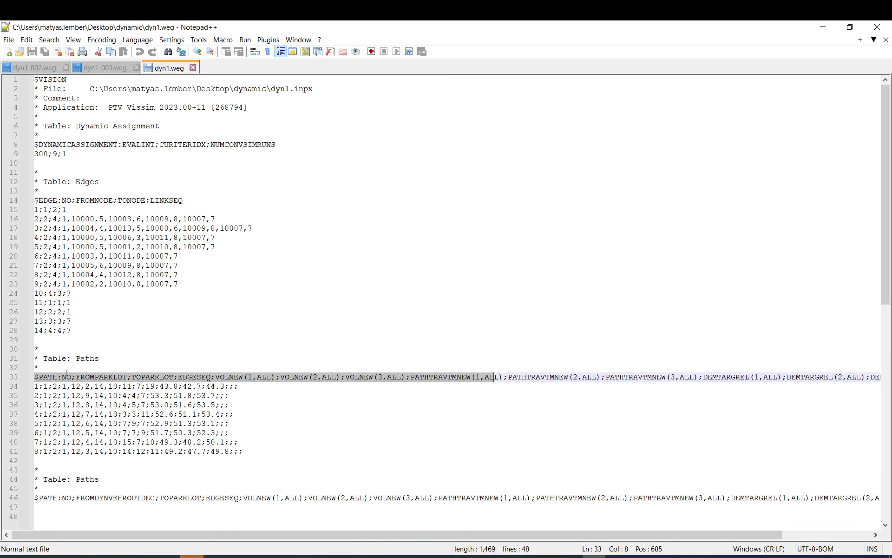
pyautogui.doubleClick(37, 385)
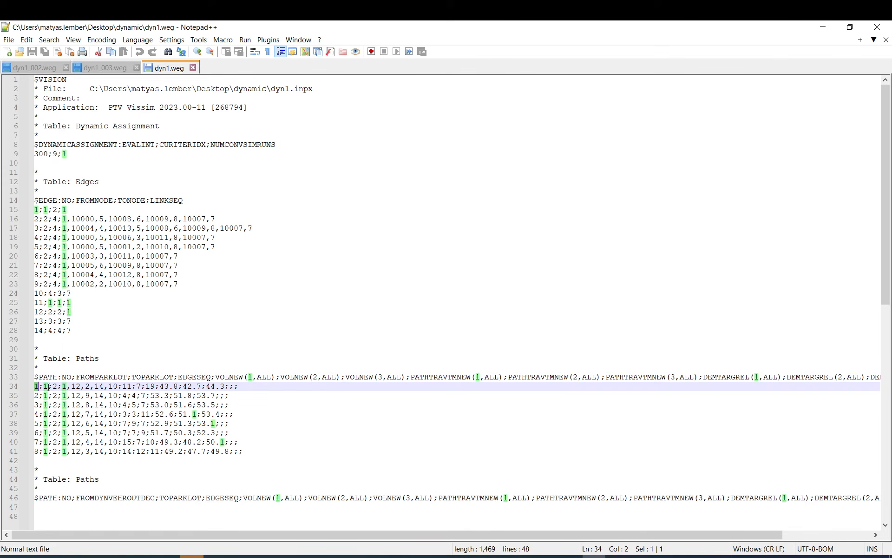
pyautogui.moveTo(78, 376); pyautogui.dragTo(179, 376)
pyautogui.click(188, 377)
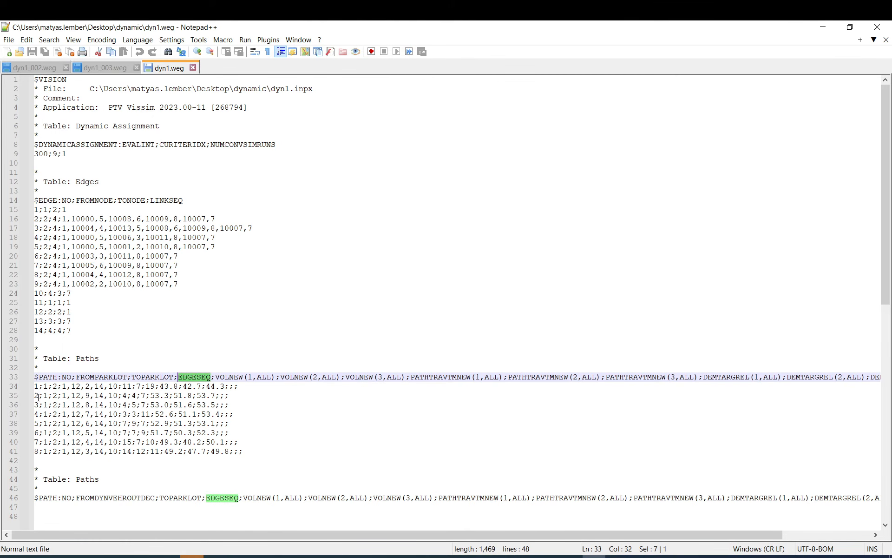
pyautogui.moveTo(37, 395); pyautogui.dragTo(229, 395)
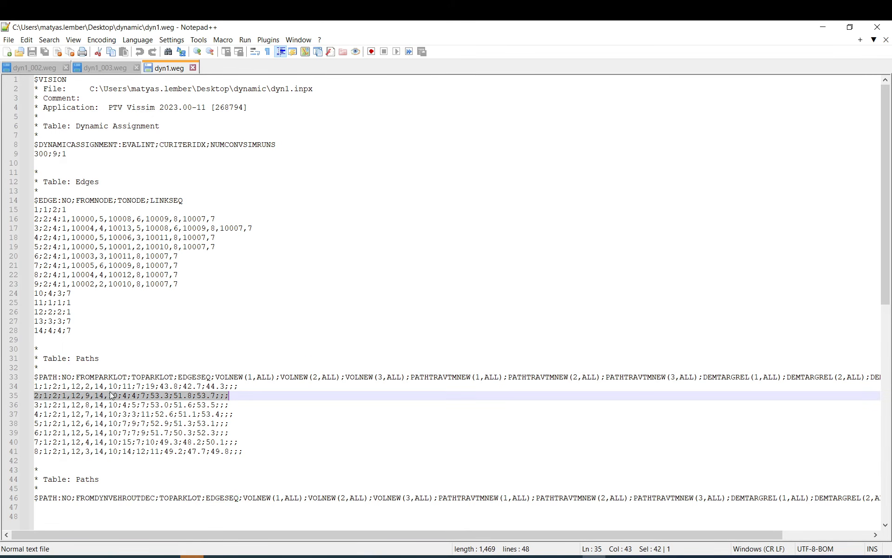
pyautogui.click(71, 395)
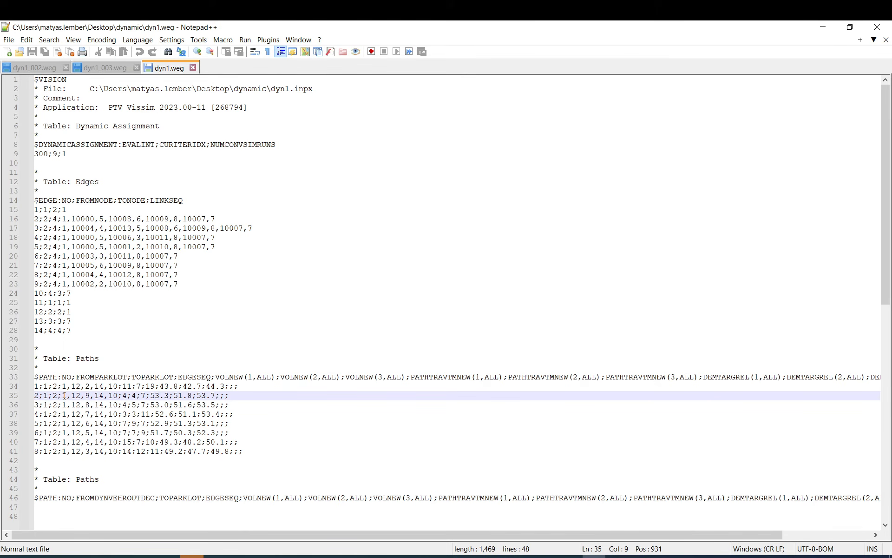
pyautogui.moveTo(64, 395); pyautogui.dragTo(116, 395)
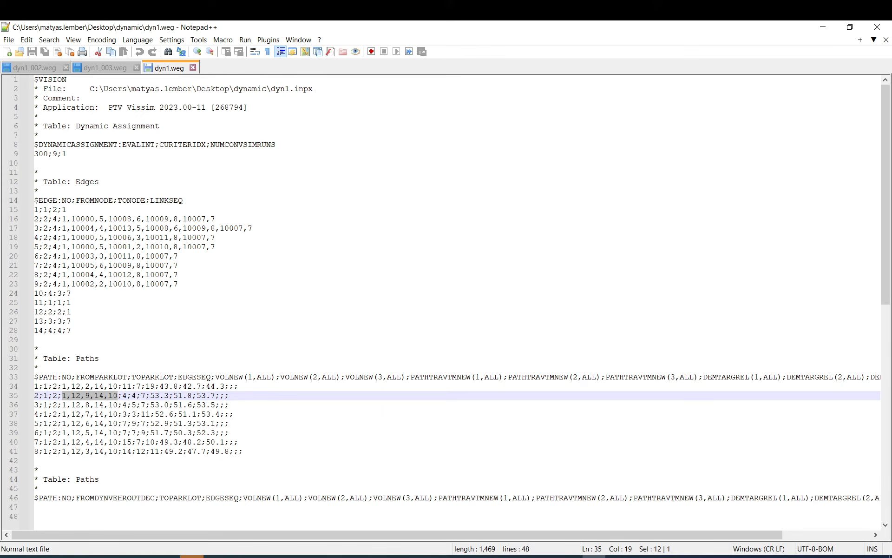
# Switch to Vissim, highlight edges 1 and 9 in the network, and recheck path 2's edge sequence in Notepad++.
pyautogui.click(358, 556)
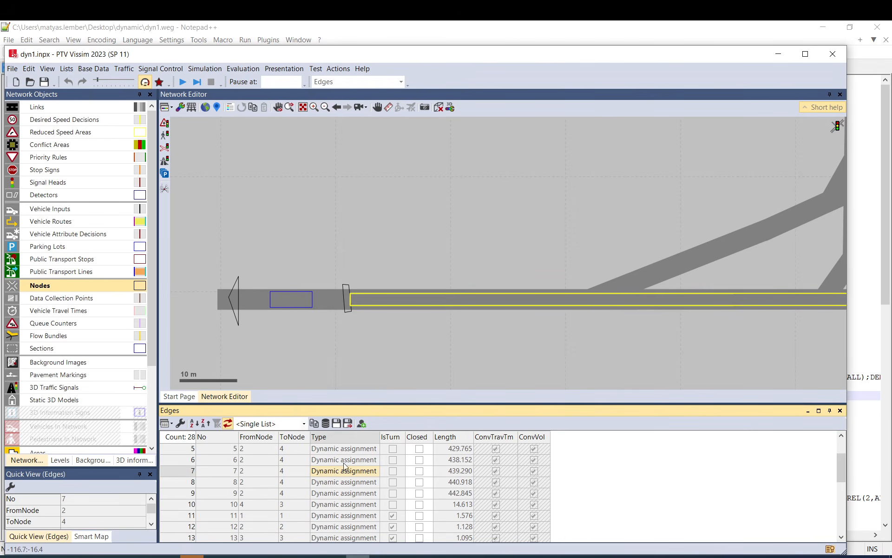
pyautogui.scroll(2, 220, 450)
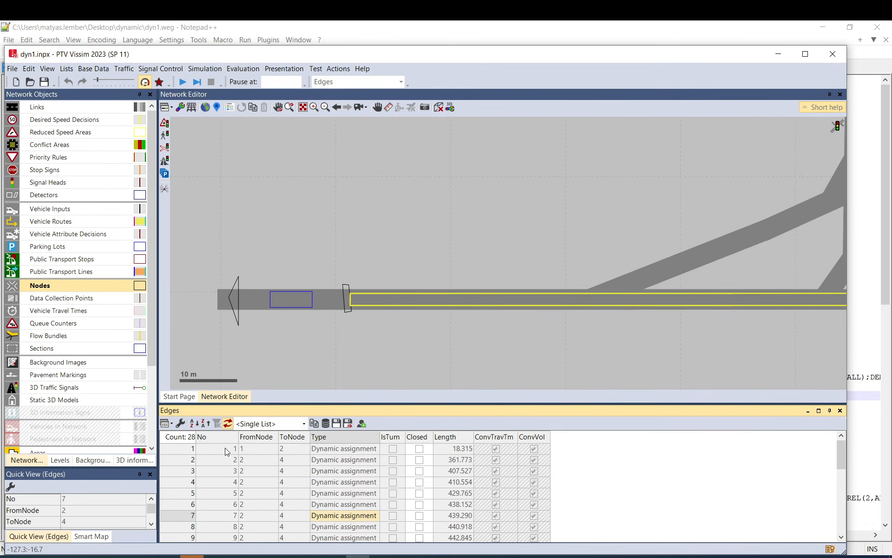
pyautogui.click(220, 447)
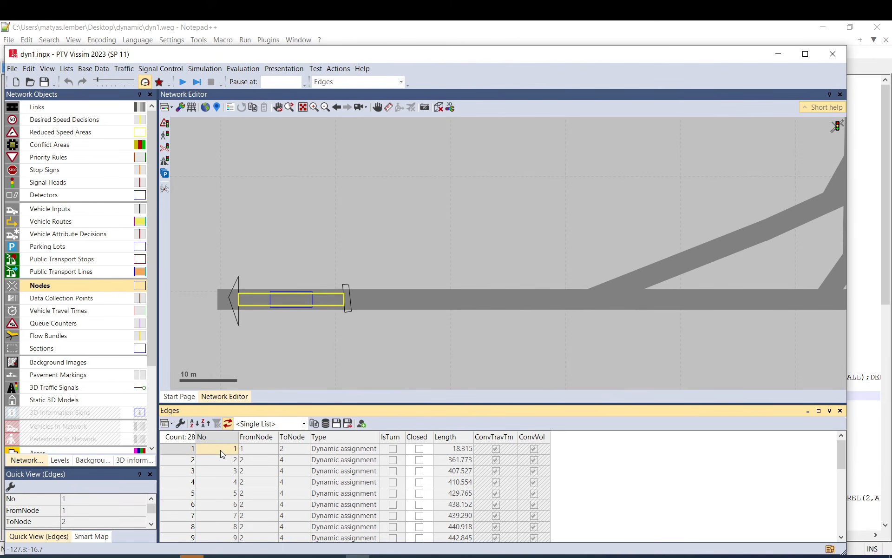
pyautogui.click(205, 538)
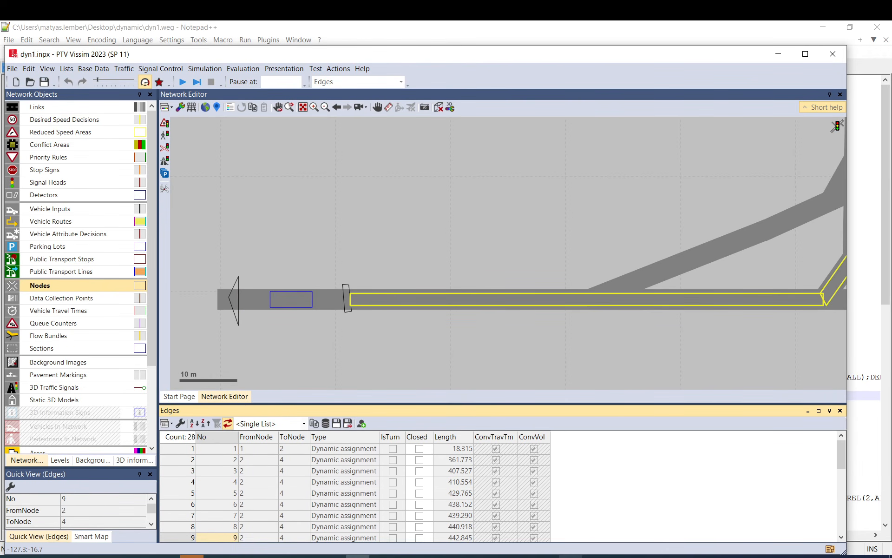
pyautogui.hotkey('alt', 'Tab')
pyautogui.click(69, 394)
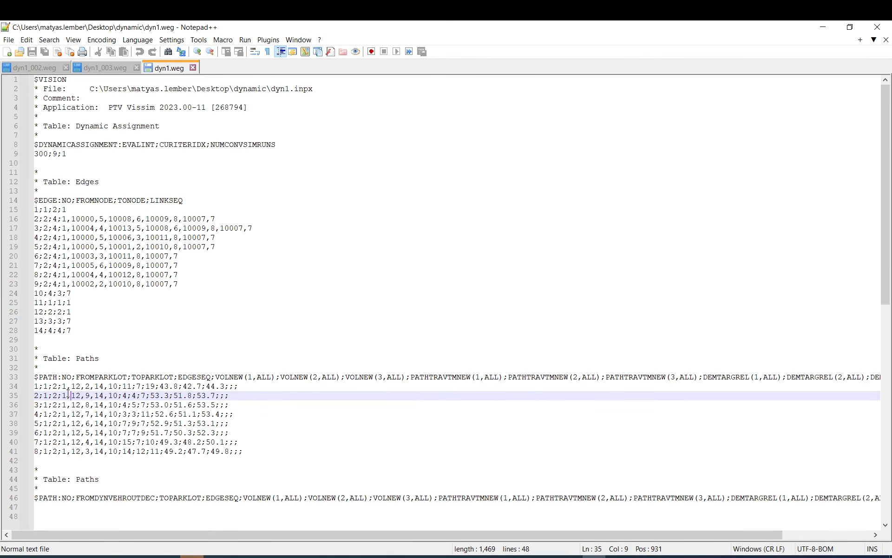
pyautogui.hotkey('alt', 'Tab')
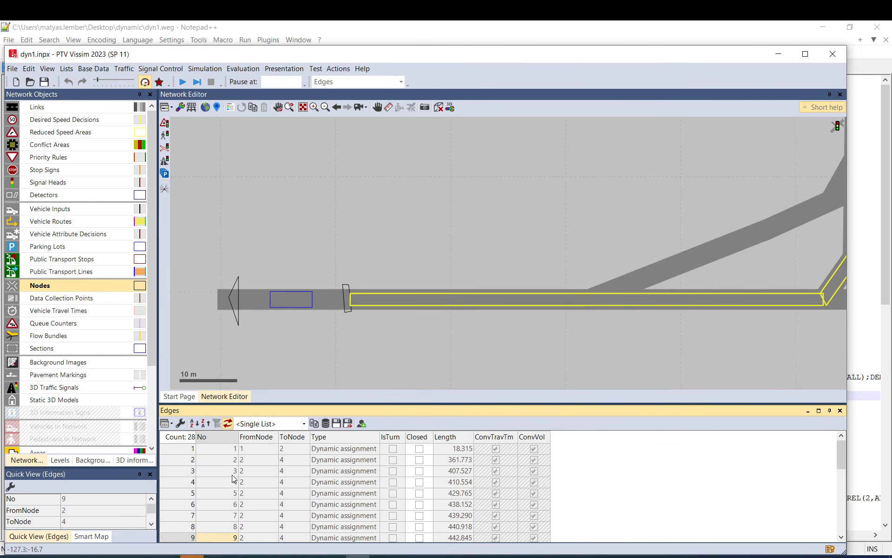
# Trace path 2 in Vissim by highlighting edges 1, 12 and 9, and follow edge 9 to its end at node 4.
pyautogui.click(226, 449)
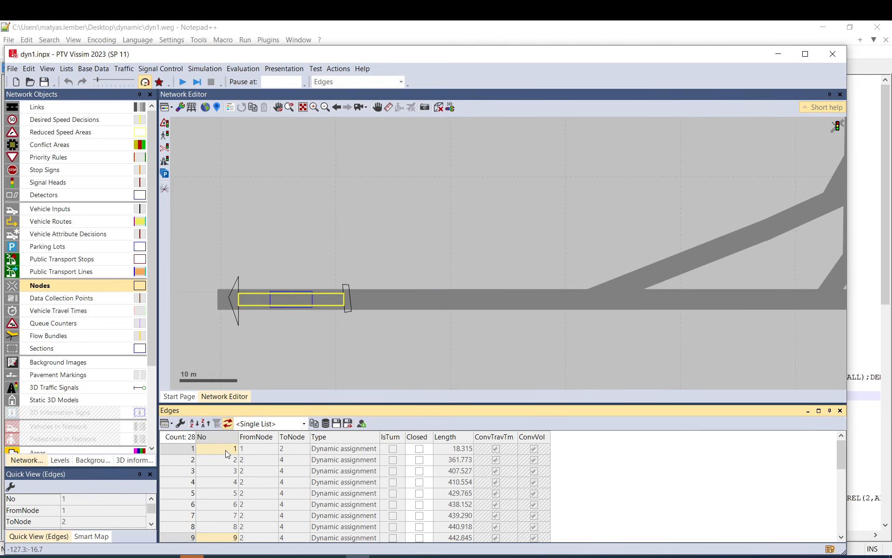
pyautogui.scroll(-1, 226, 493)
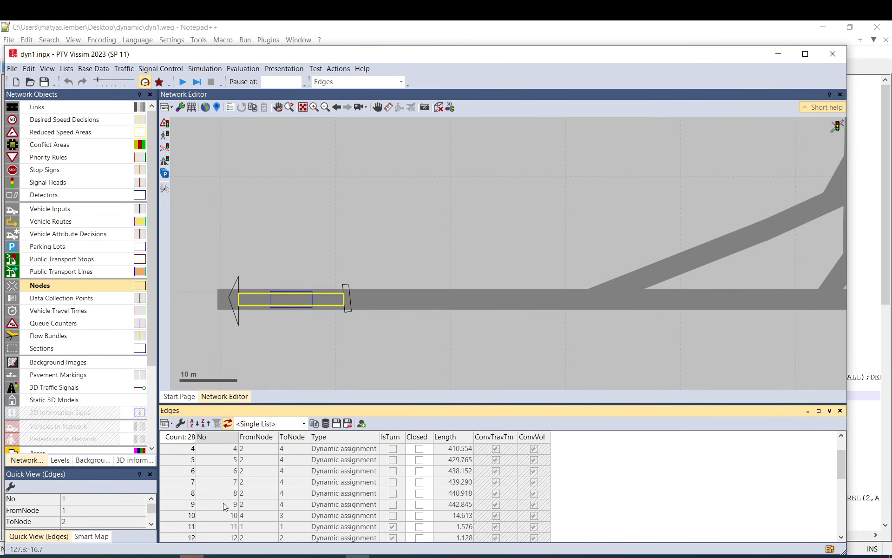
pyautogui.click(221, 534)
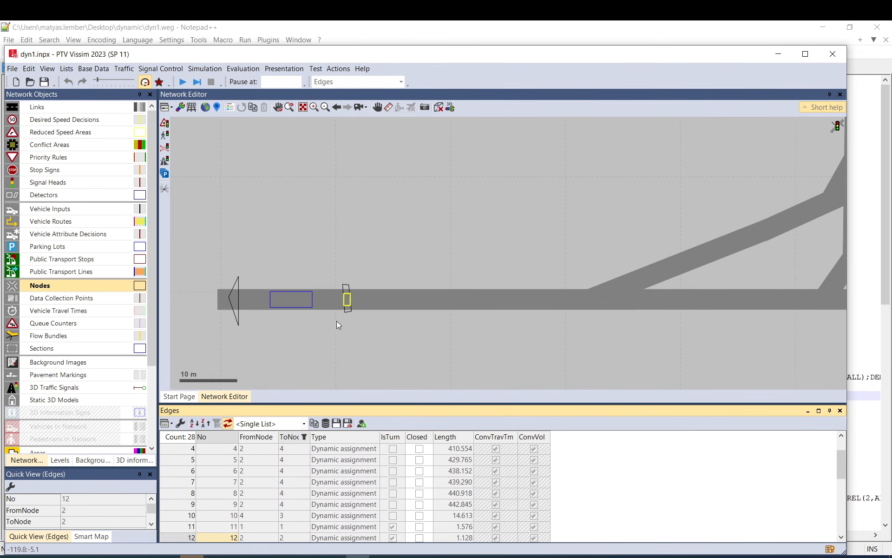
pyautogui.click(228, 505)
pyautogui.scroll(-6, 348, 315)
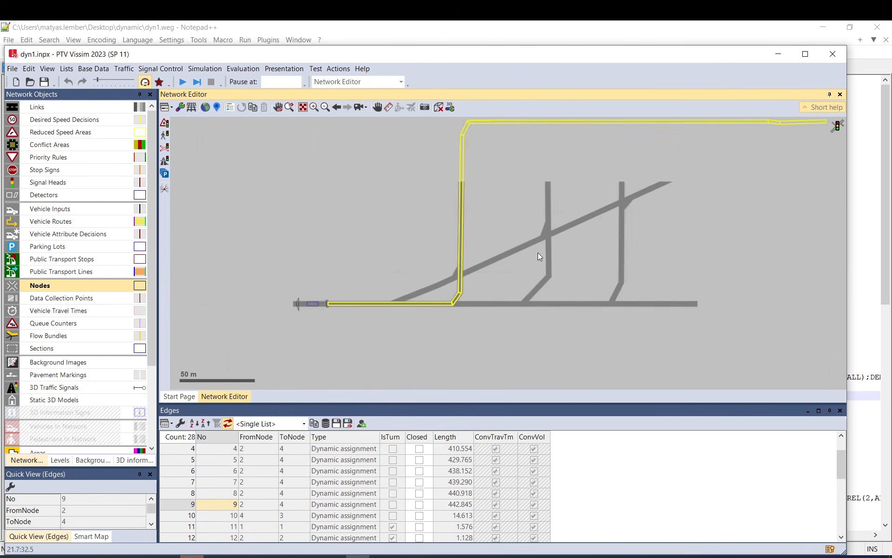
pyautogui.moveTo(639, 161); pyautogui.dragTo(319, 314)
pyautogui.scroll(8, 507, 279)
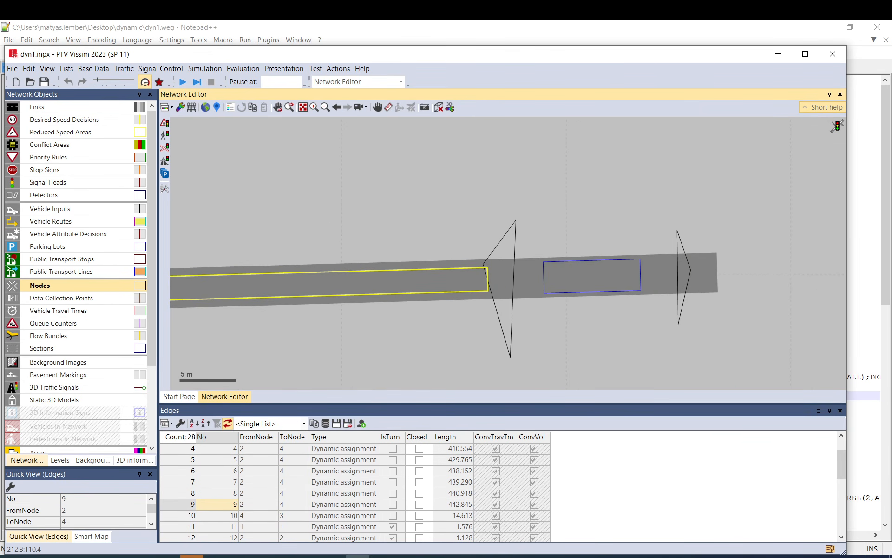
# Check path 2's sequence in Notepad++ again, and highlight its final edges 14 and 10 in Vissim.
pyautogui.click(593, 557)
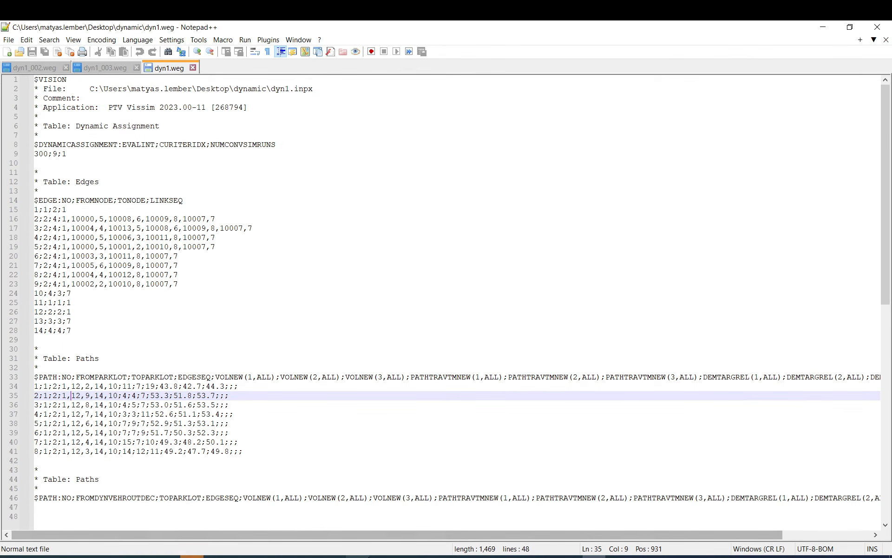
pyautogui.click(369, 556)
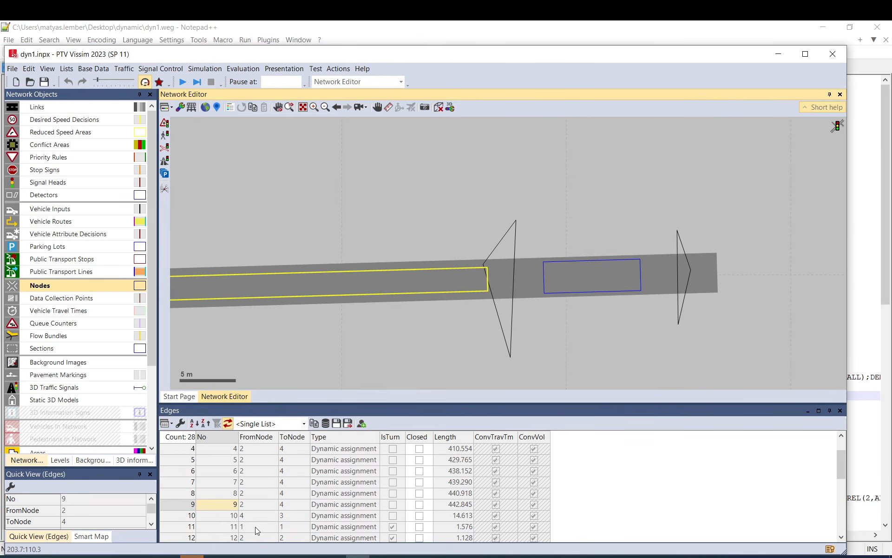
pyautogui.scroll(-1, 255, 526)
pyautogui.click(243, 525)
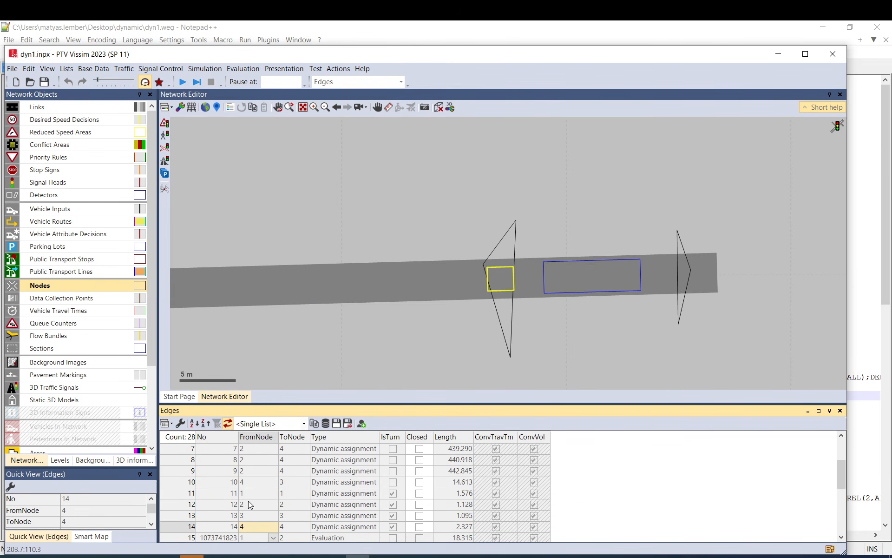
pyautogui.click(252, 480)
# Show the whole network and mark edge 9 from node 2 to node 4 as closed in the Edges list.
pyautogui.click(458, 253)
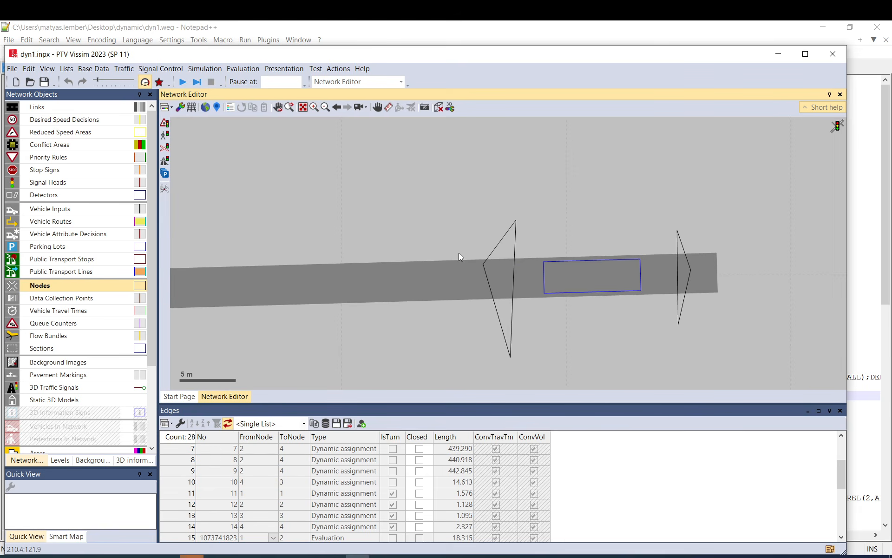
pyautogui.scroll(-8, 461, 207)
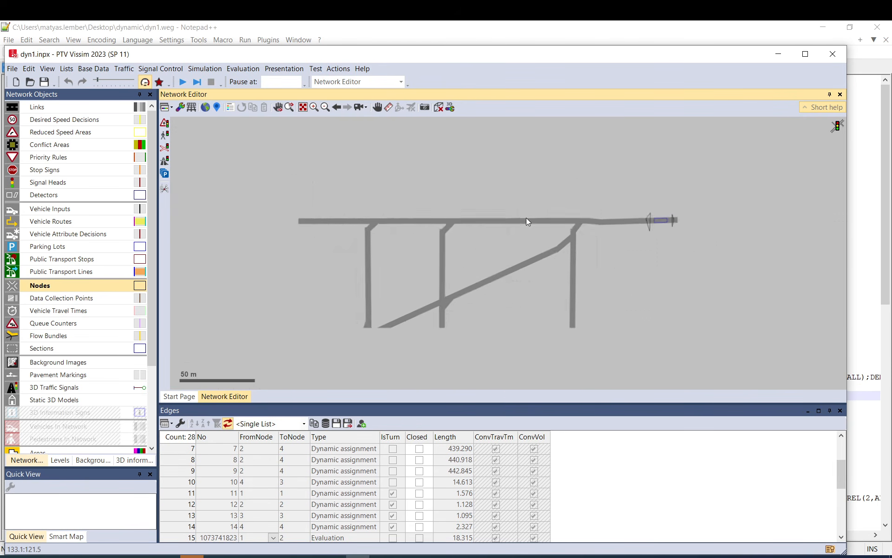
pyautogui.scroll(-3, 508, 251)
pyautogui.moveTo(486, 323); pyautogui.dragTo(439, 333)
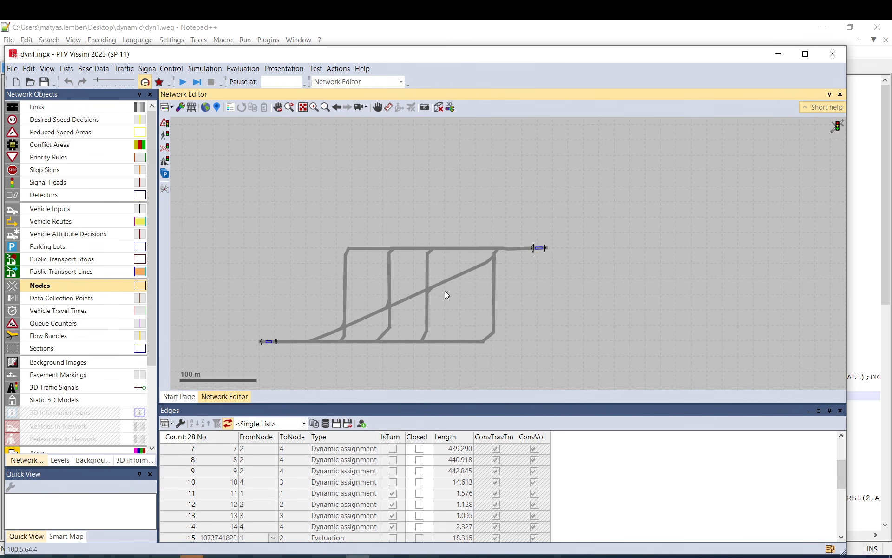
pyautogui.click(447, 469)
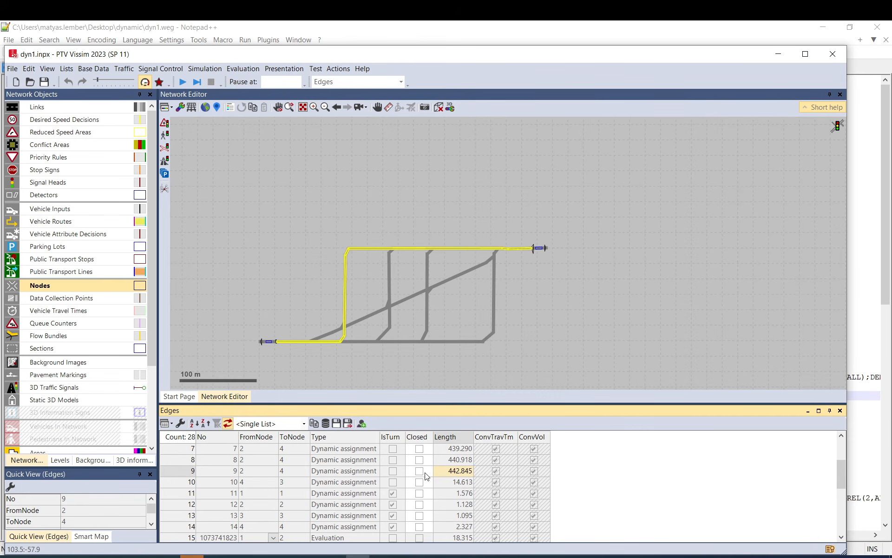
pyautogui.click(423, 472)
pyautogui.click(420, 471)
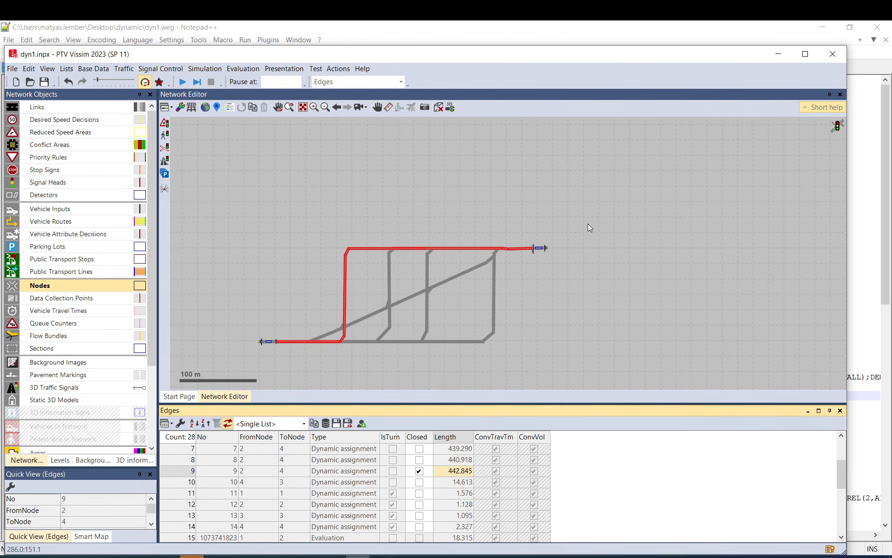
# Clear the selection and highlight edge 9 from node 2 to node 4 in the network again.
pyautogui.click(297, 298)
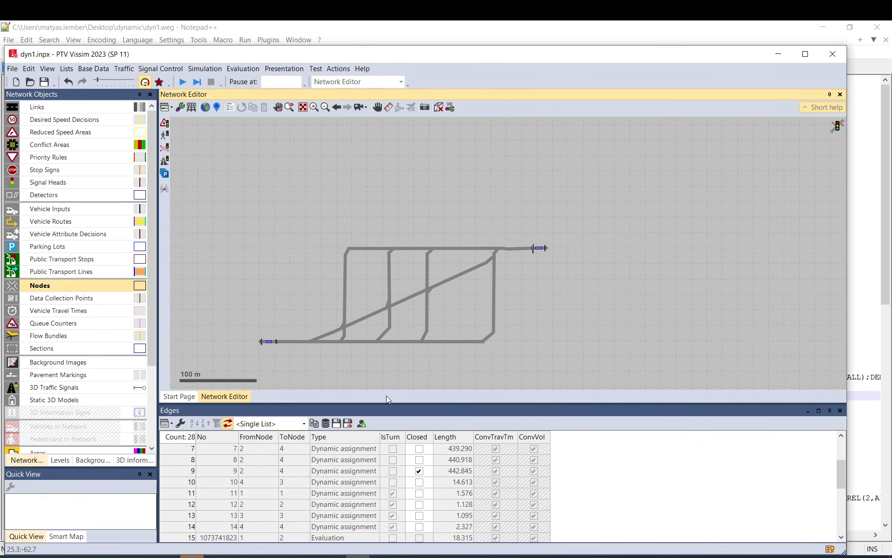
pyautogui.click(449, 471)
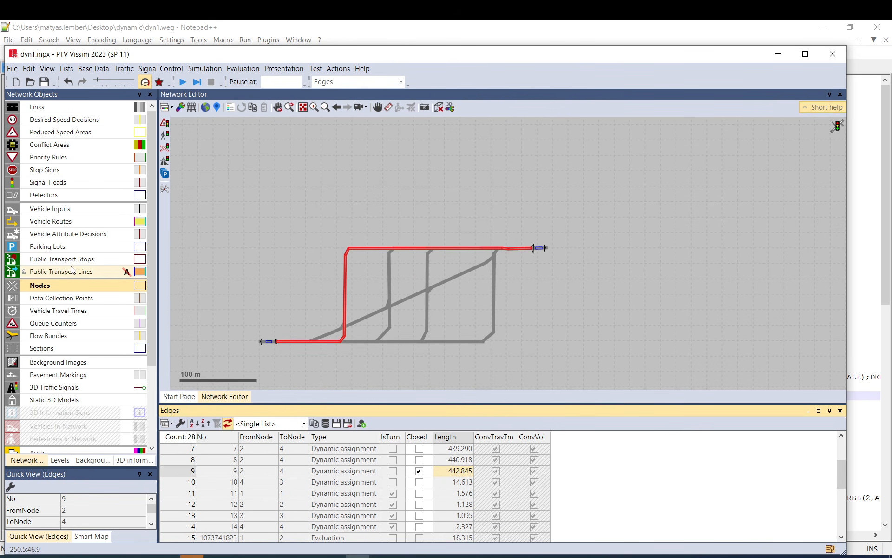
# Add a closure vehicle route from about 37.5 m on link 1 to about 20.9 m on link 7, before the far parking lot.
pyautogui.click(70, 222)
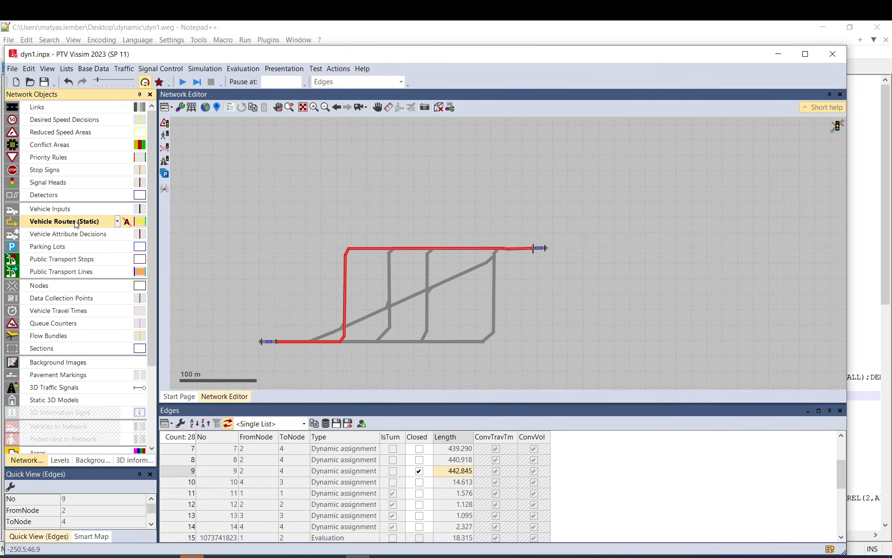
pyautogui.click(118, 222)
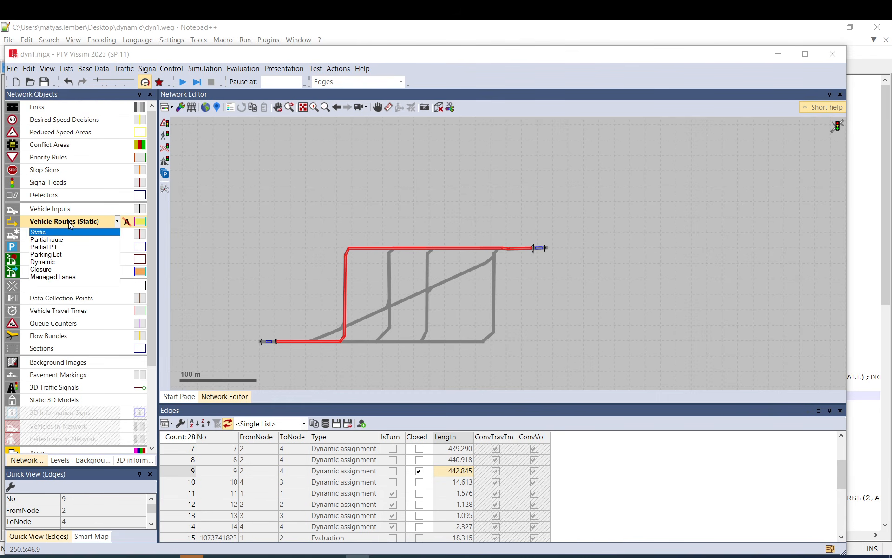
pyautogui.click(47, 270)
pyautogui.click(282, 268)
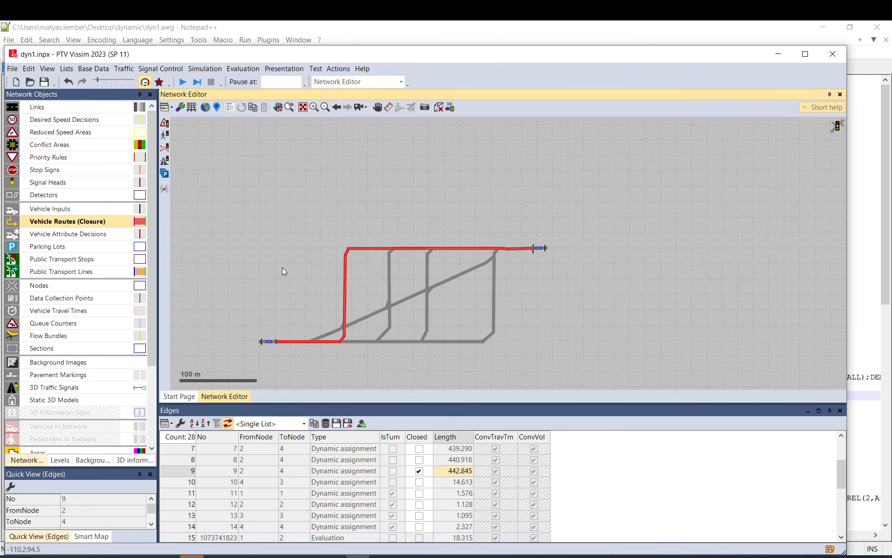
pyautogui.keyDown('ctrl'); pyautogui.rightClick(288, 341); pyautogui.keyUp('ctrl')
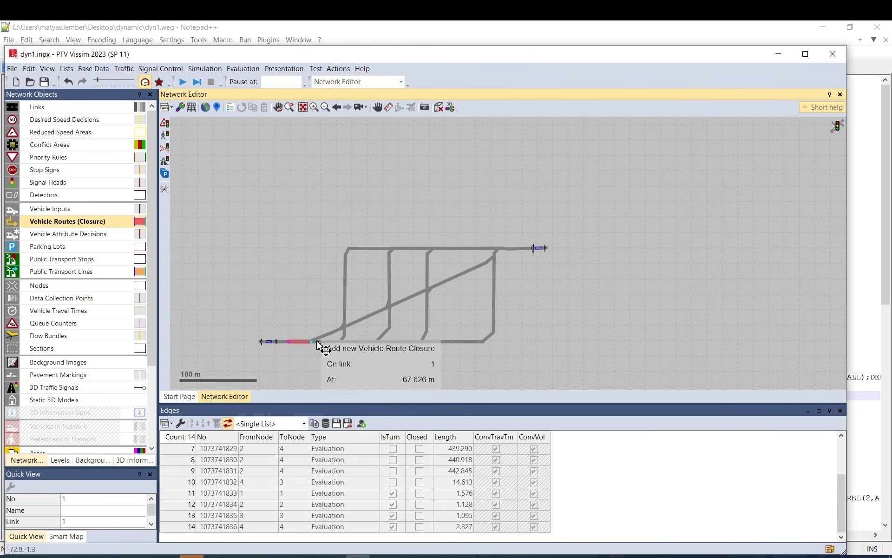
pyautogui.click(524, 249)
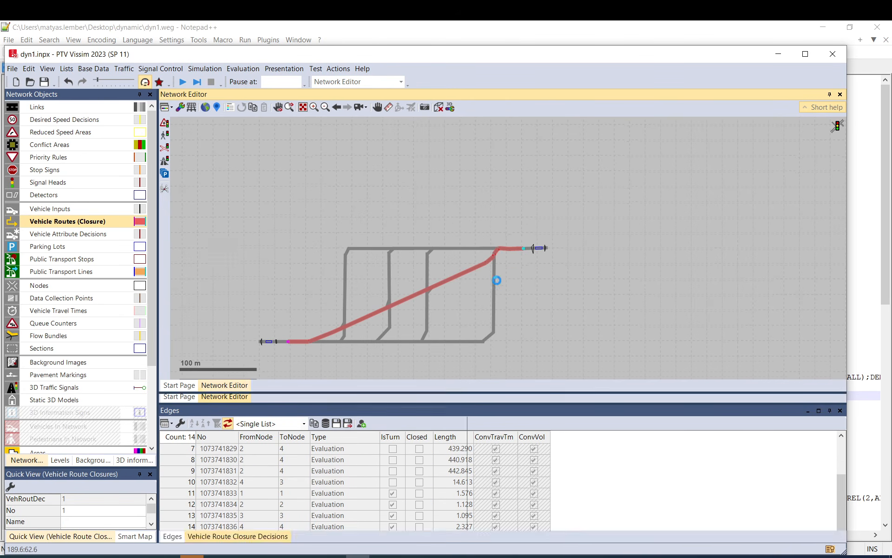
# Reroute the closure off the diagonal road, through the westernmost vertical road and along the upper road, and deselect it.
pyautogui.moveTo(479, 274); pyautogui.dragTo(361, 249)
pyautogui.scroll(2, 337, 323)
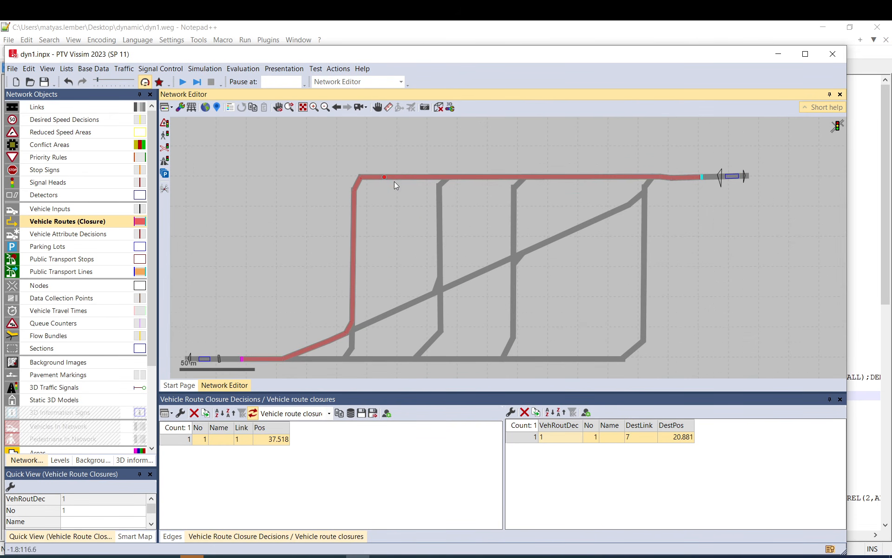
pyautogui.scroll(-2, 357, 242)
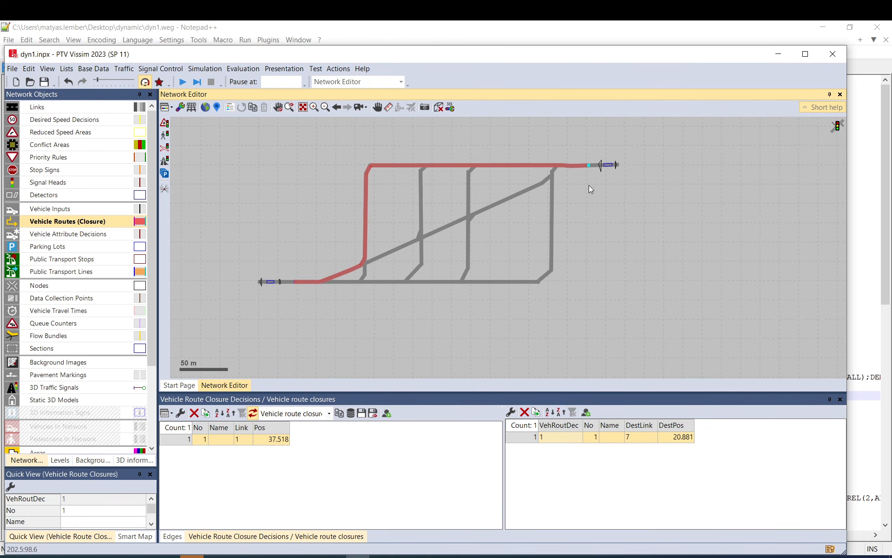
pyautogui.moveTo(588, 185); pyautogui.dragTo(584, 213)
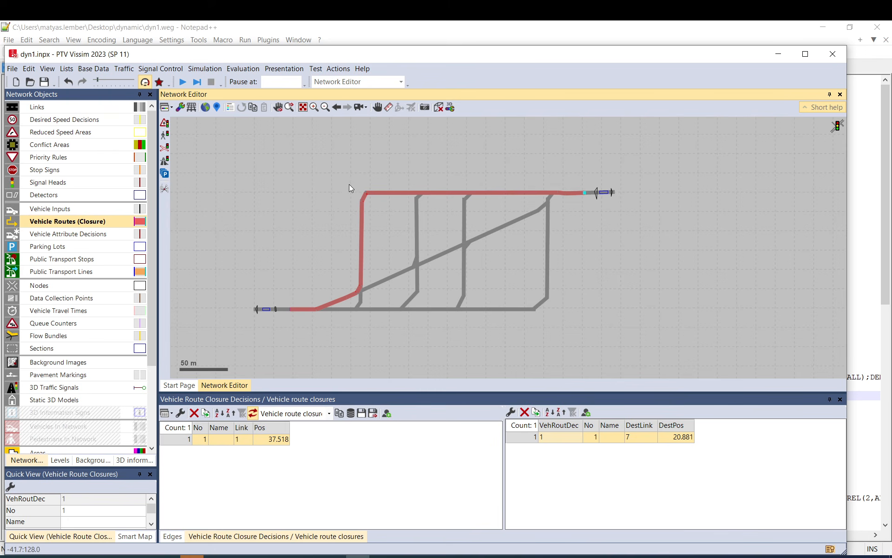
pyautogui.click(338, 192)
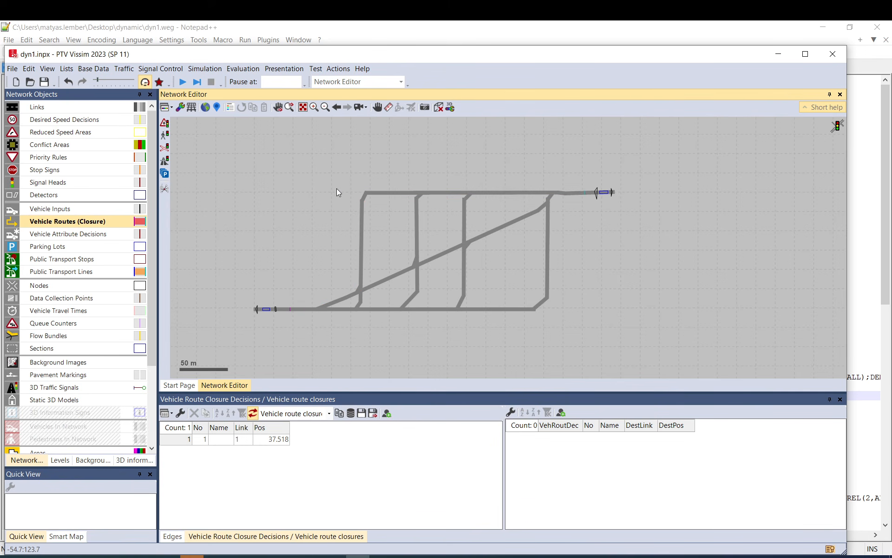